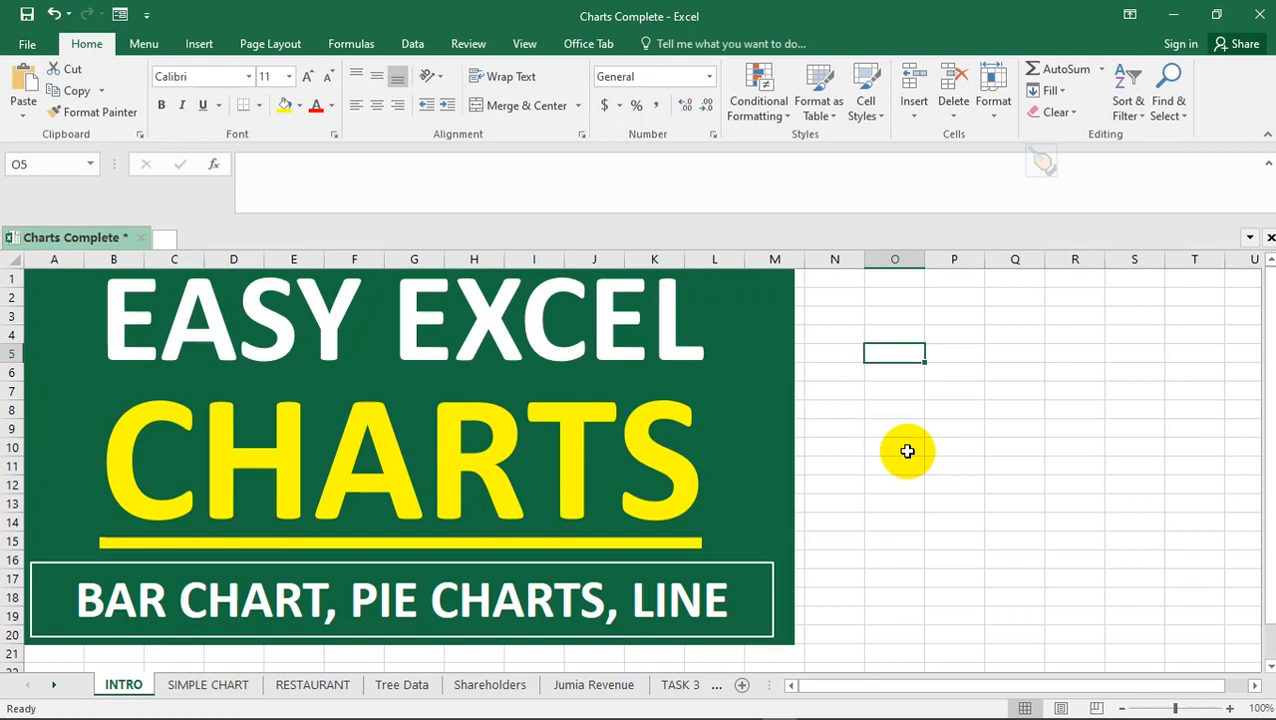
- Open the SIMPLE CHART sheet containing the quarterly revenue table
left_click(186, 688)
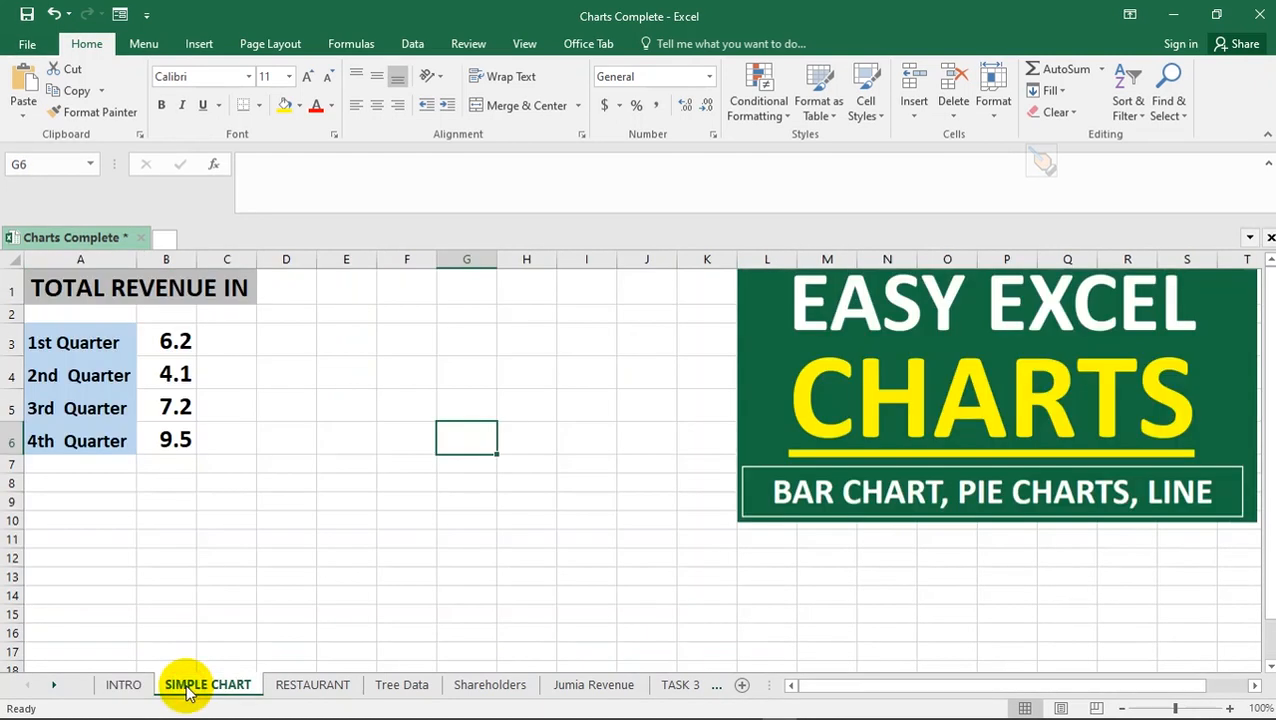
left_click(222, 537)
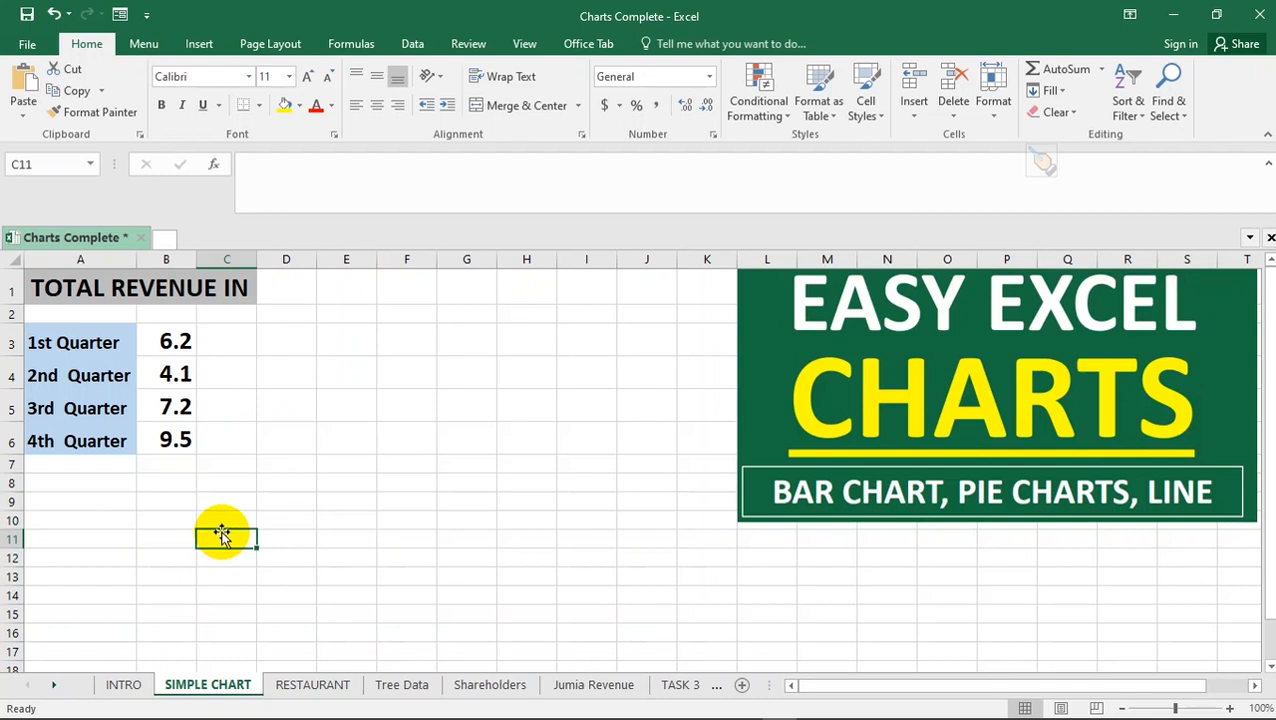
left_click(175, 501)
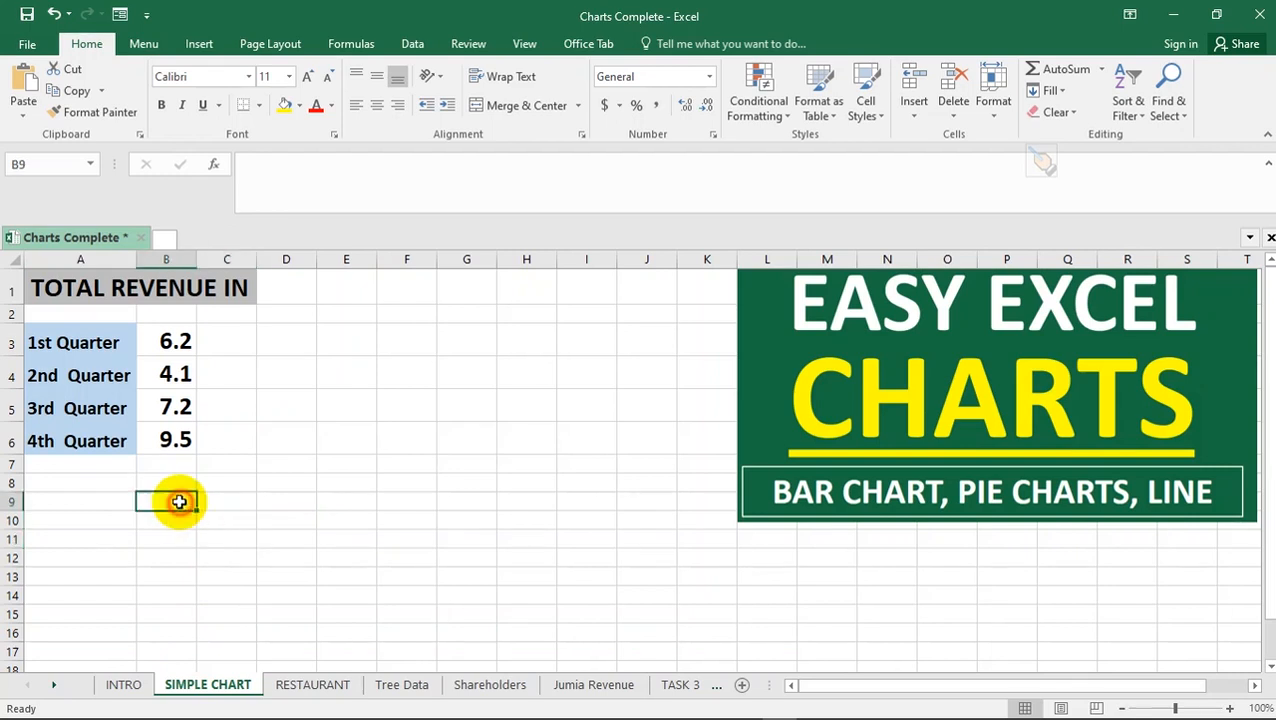
left_click_drag(65, 343, 166, 453)
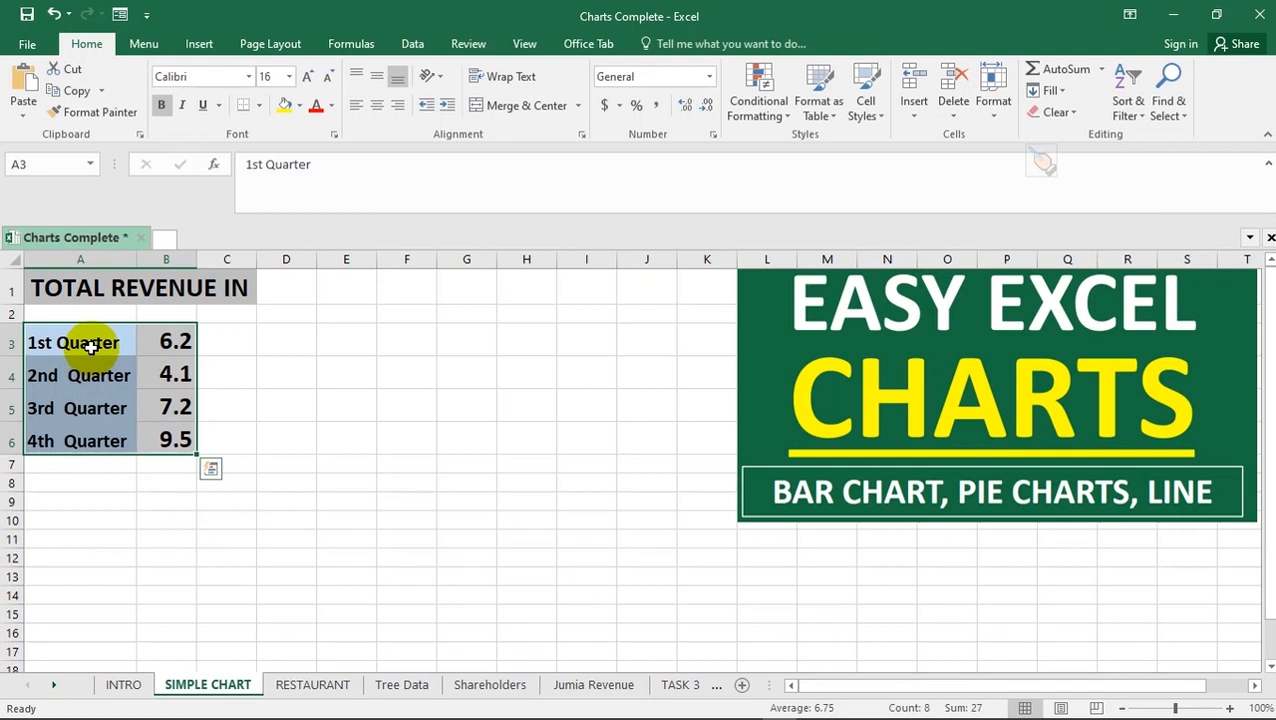
left_click(90, 482)
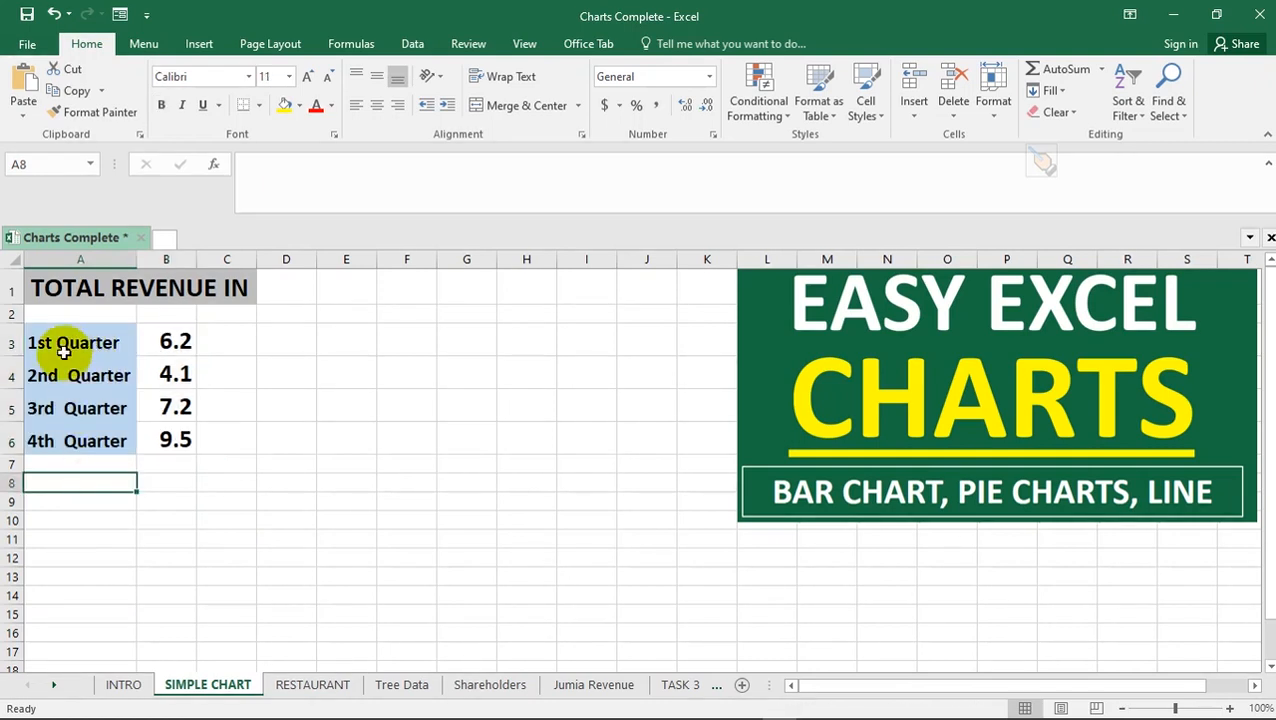
- Insert a pie chart of the quarterly revenue data in A3:B6 from the recommended charts
left_click_drag(66, 345, 166, 440)
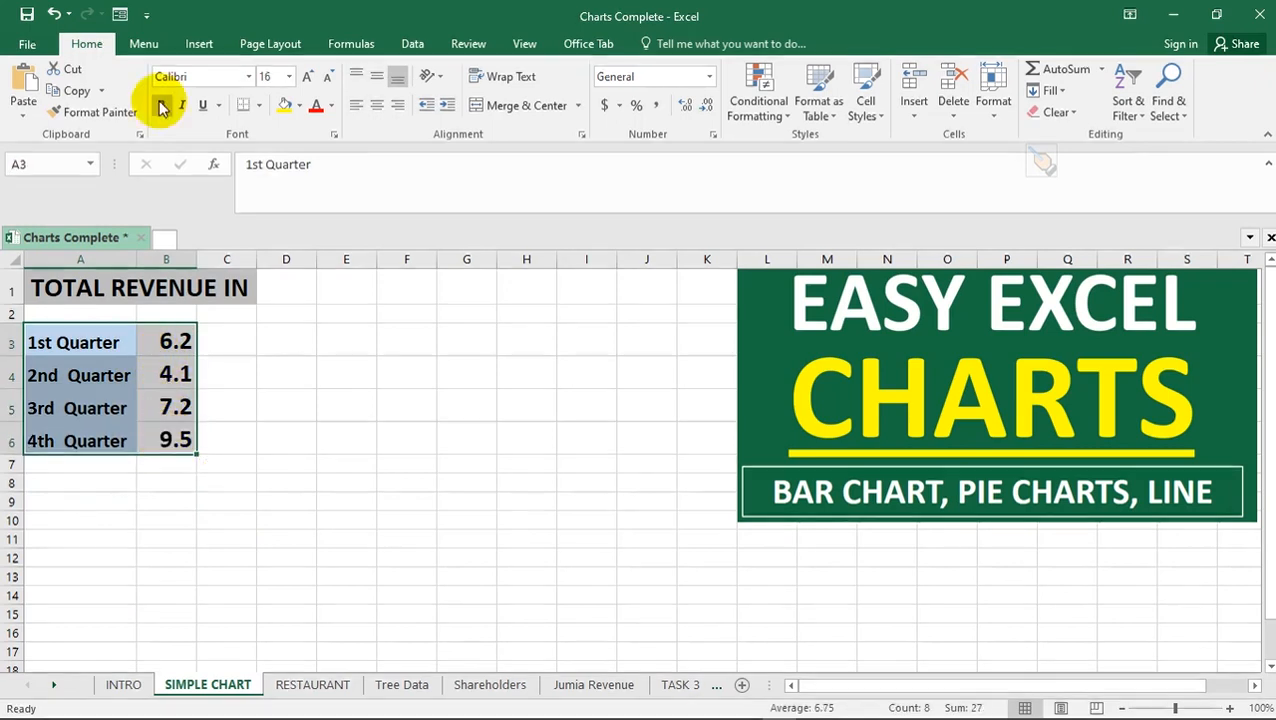
left_click(196, 44)
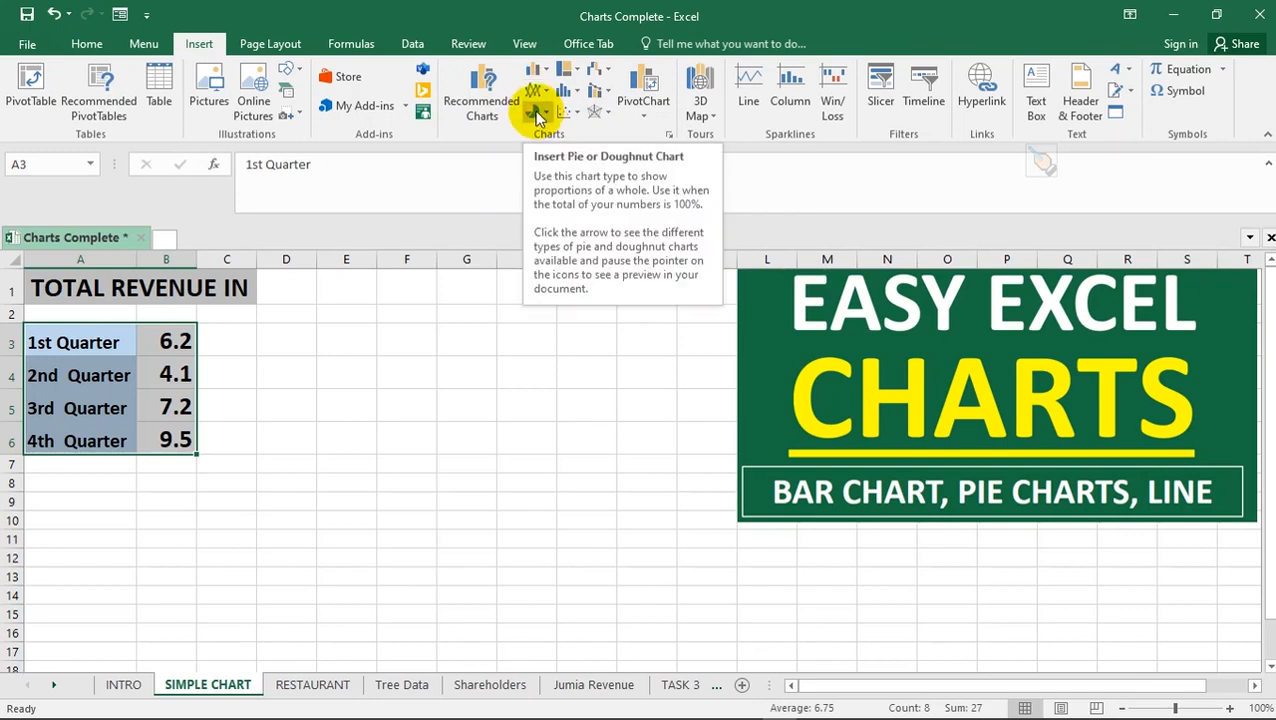
left_click(483, 100)
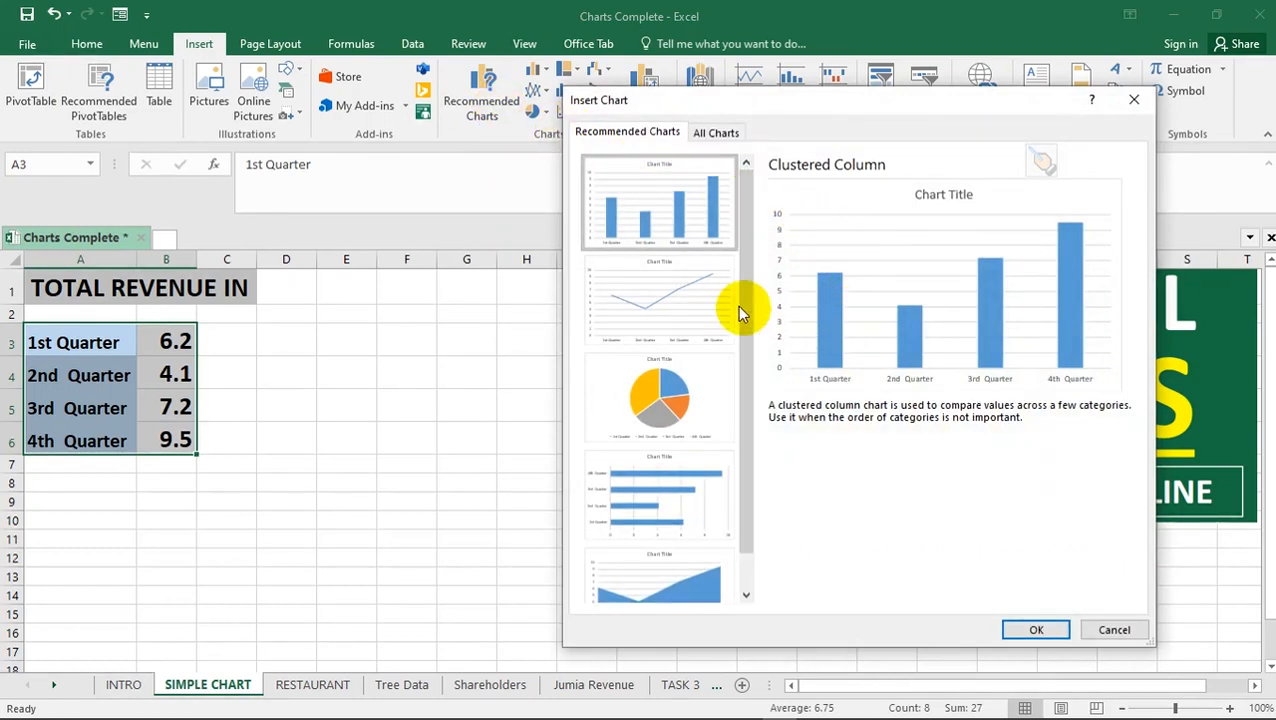
left_click(681, 288)
left_click(676, 386)
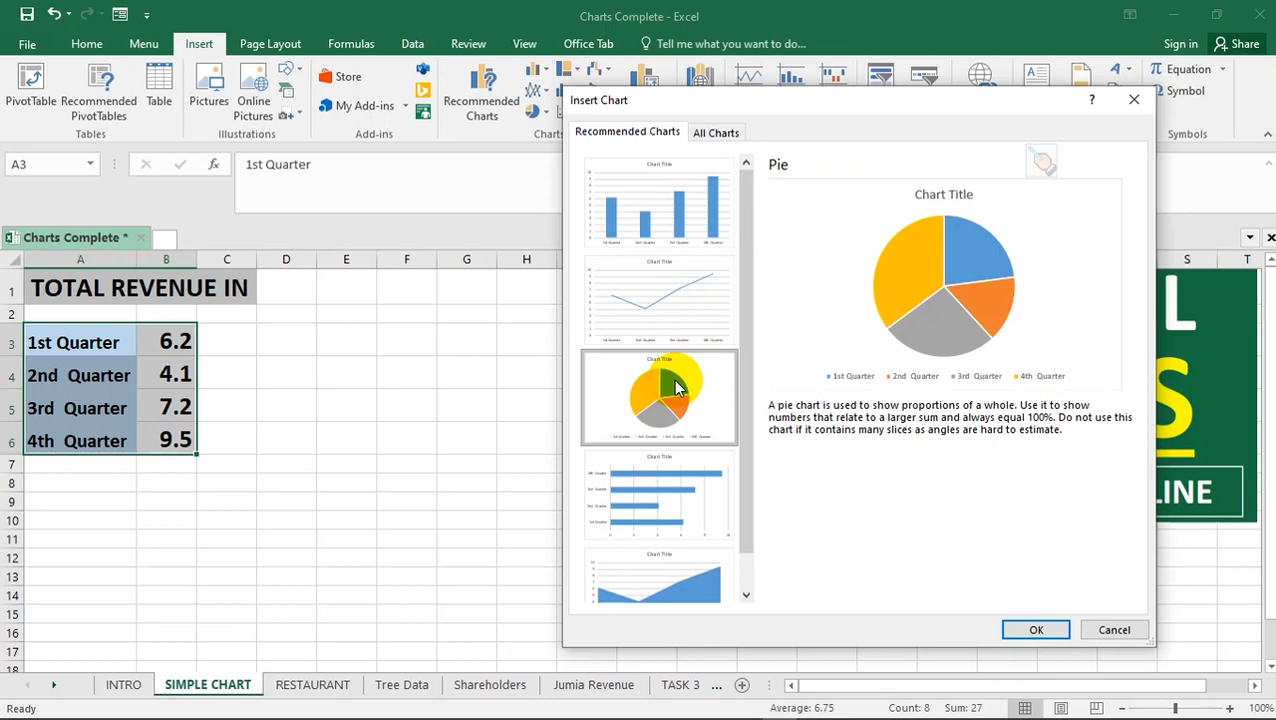
scroll(676, 386, "down", 1)
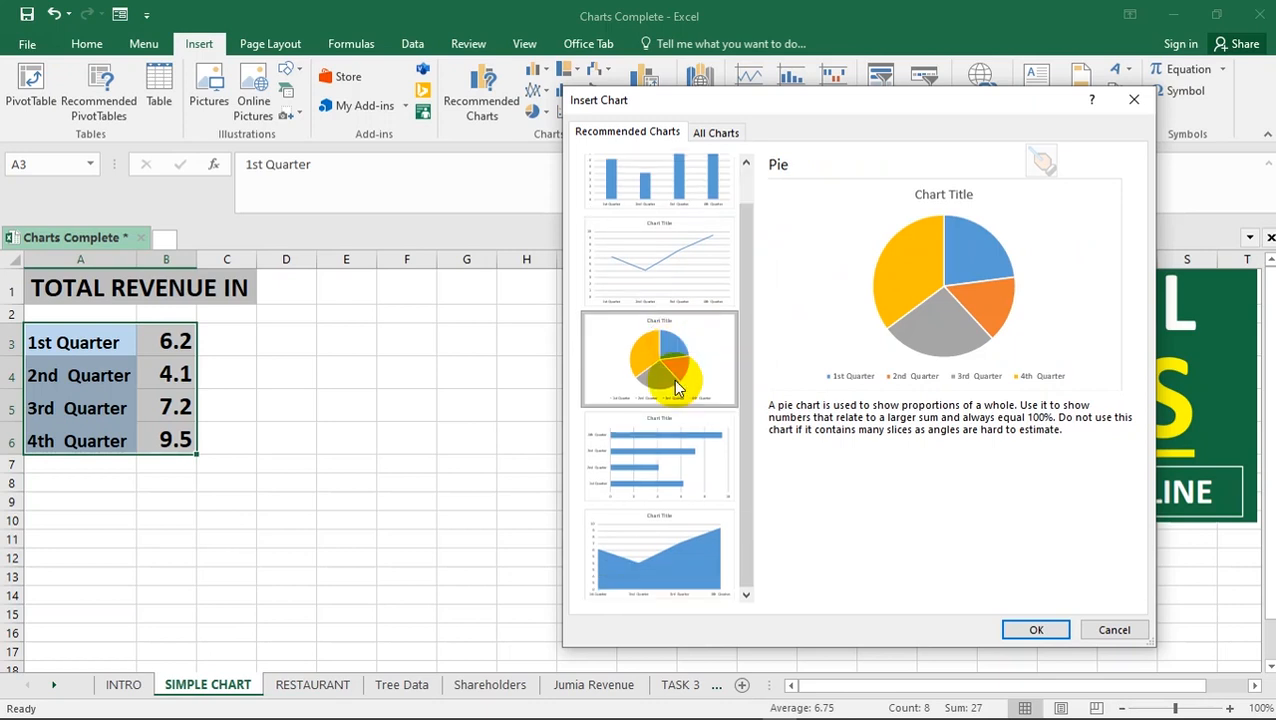
scroll(676, 386, "up", 1)
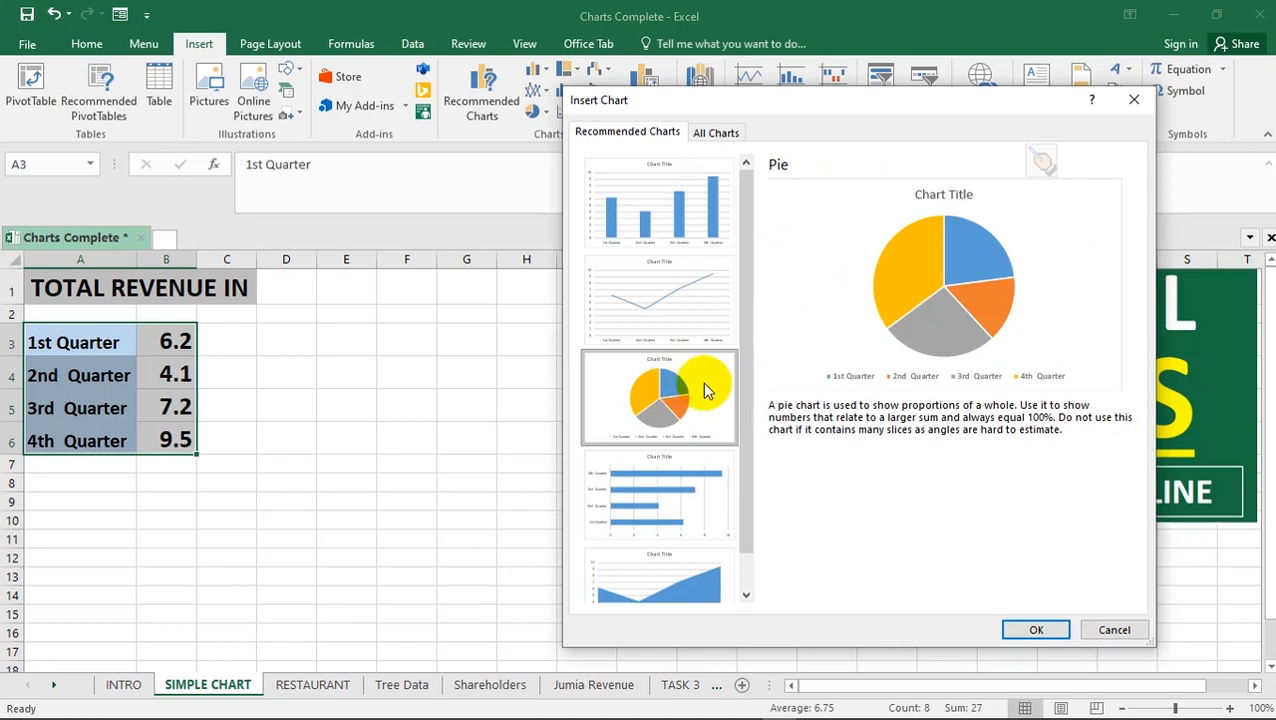
left_click(1032, 630)
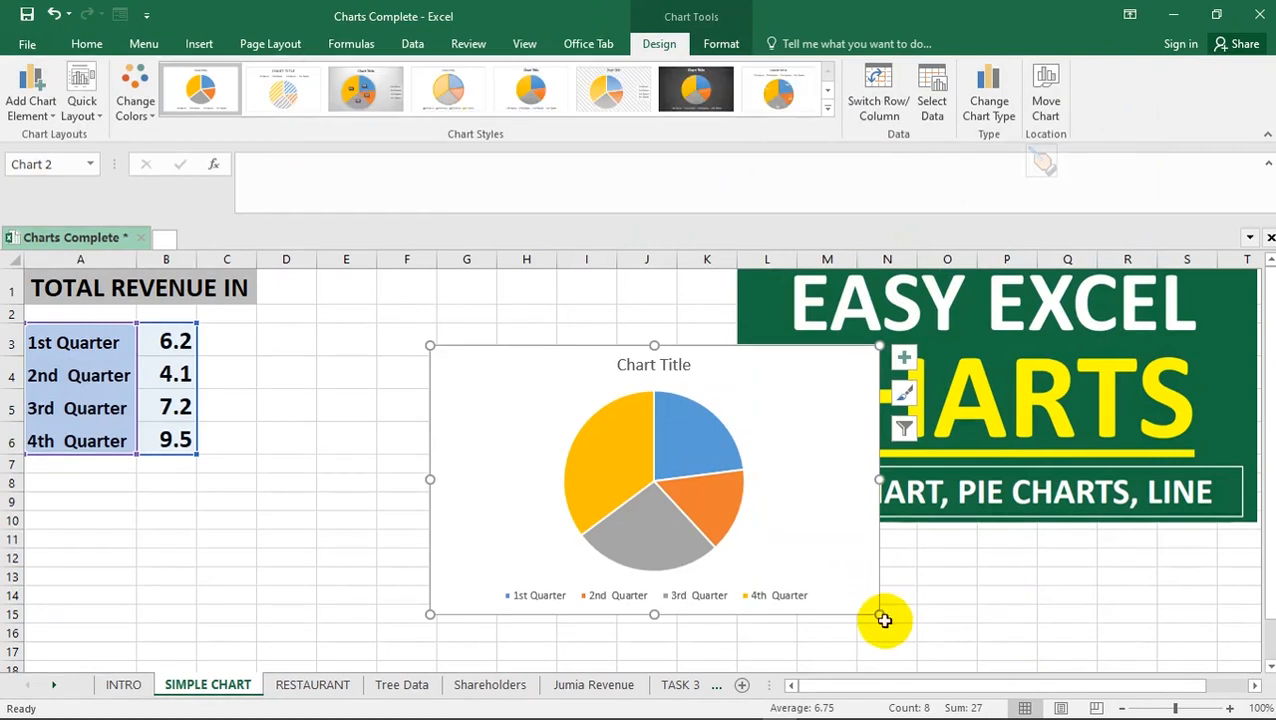
- Shrink and move the pie chart to fit between the revenue table and the banner image, and apply the dark-background chart style
left_click_drag(879, 614, 793, 569)
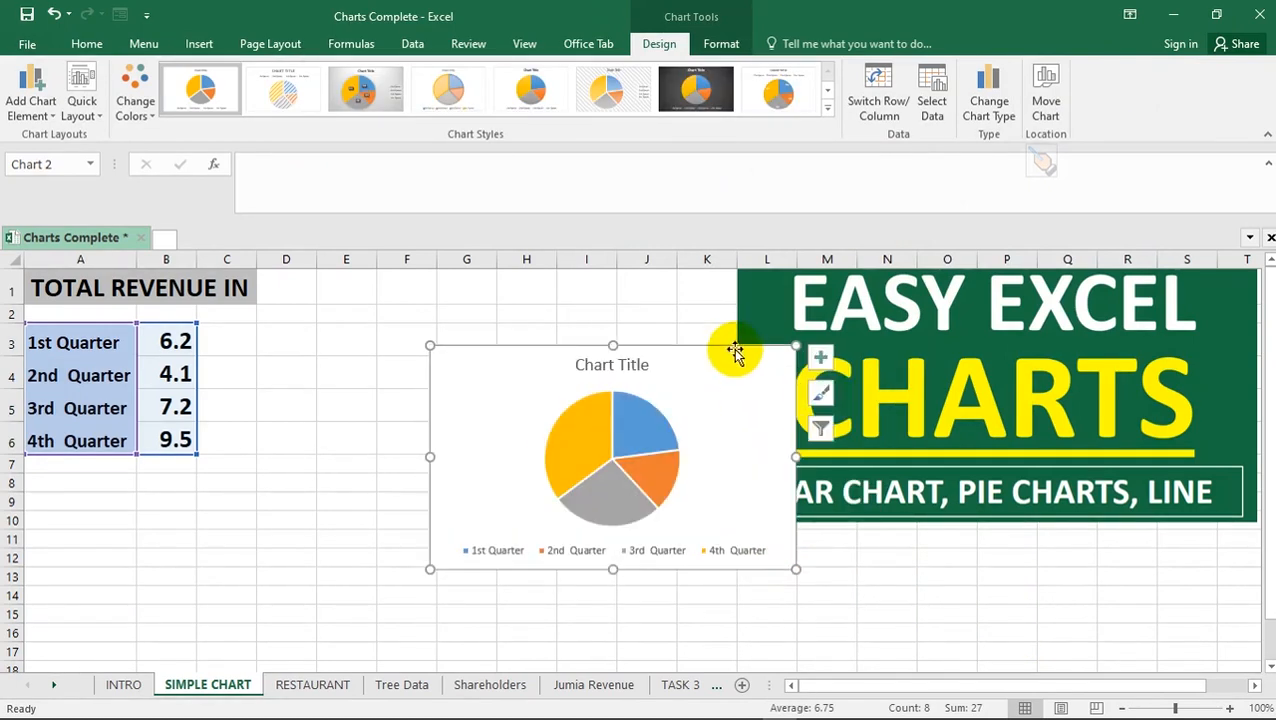
left_click_drag(732, 347, 640, 312)
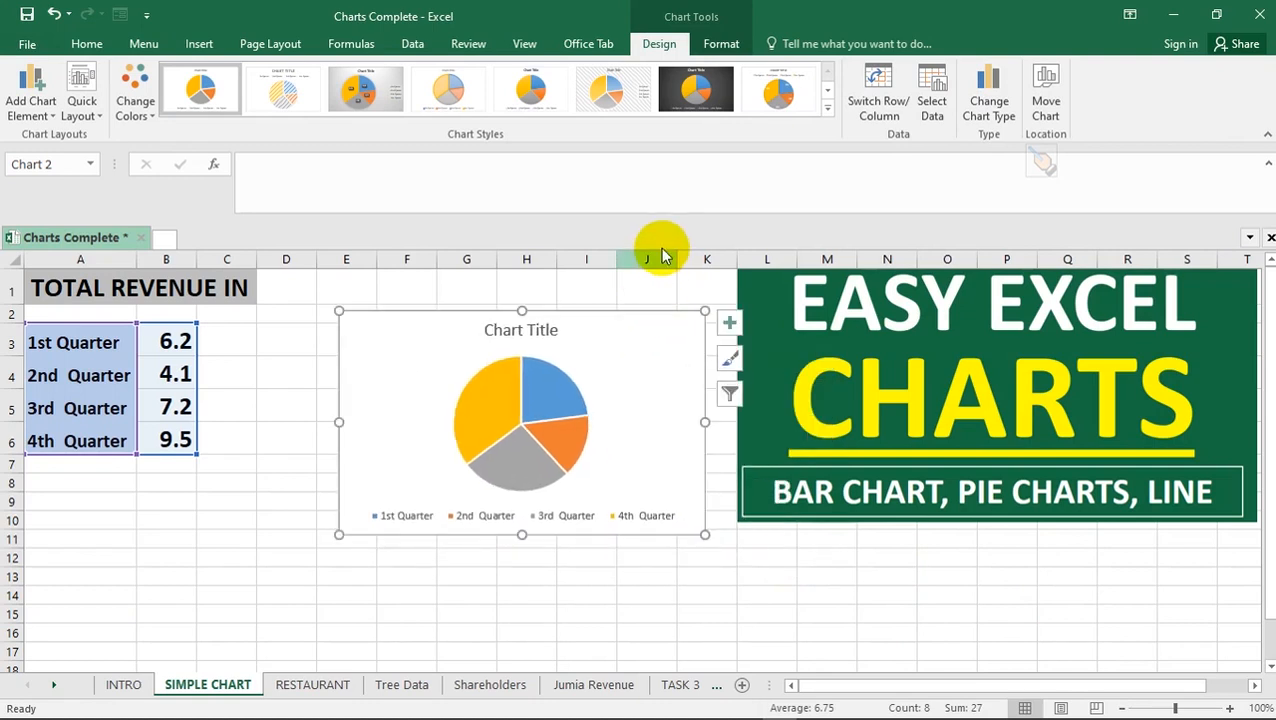
left_click(676, 86)
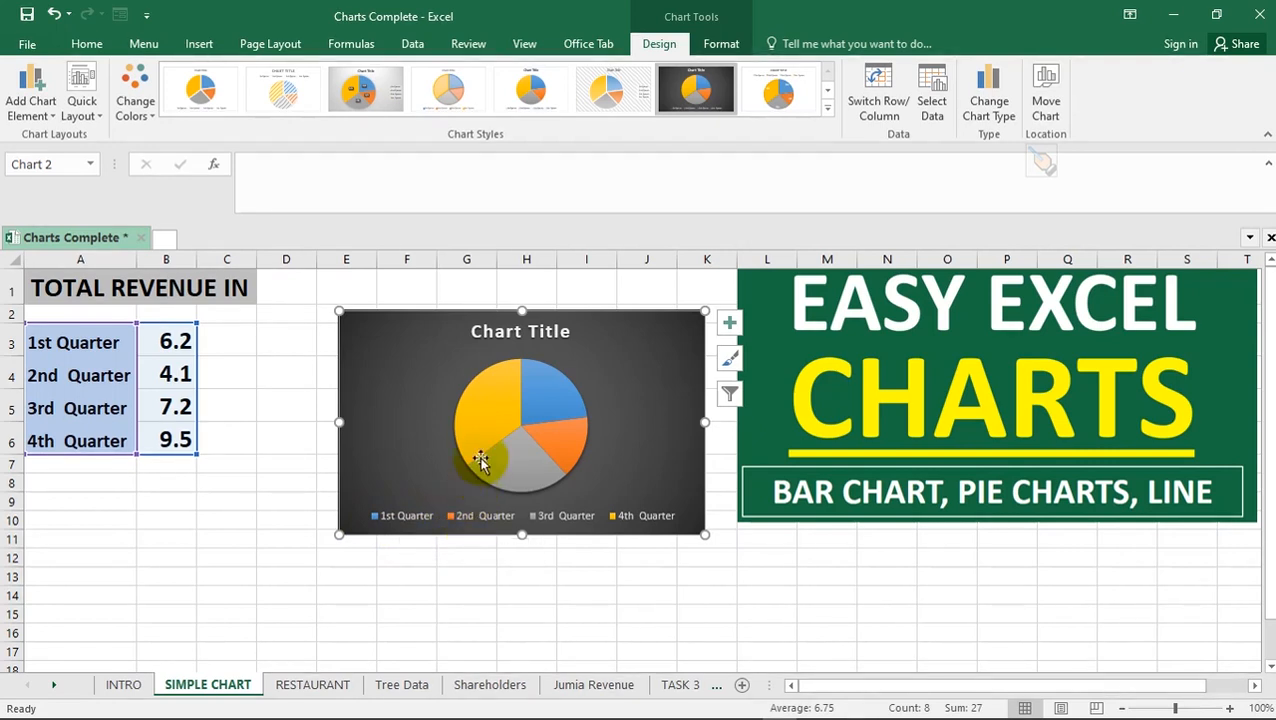
mouse_move(488, 415)
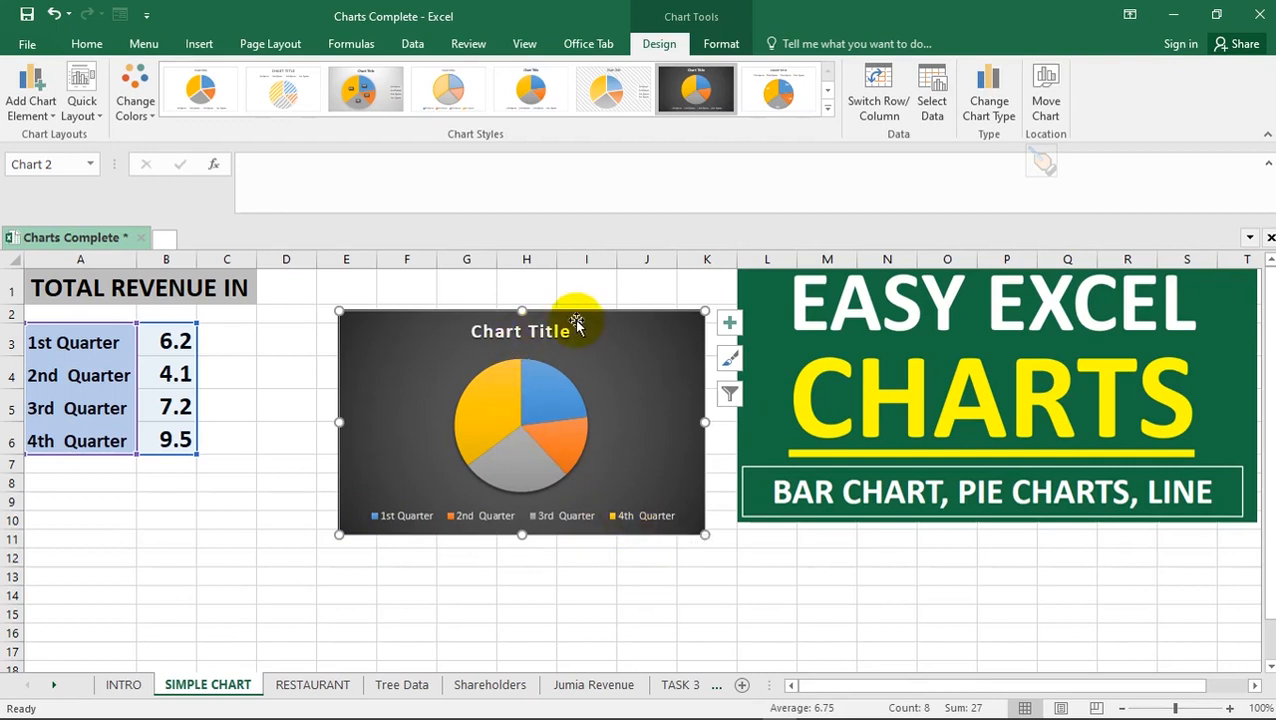
- Change the pie chart's title to TOTAL REVENUE
left_click(526, 334)
double_click(526, 333)
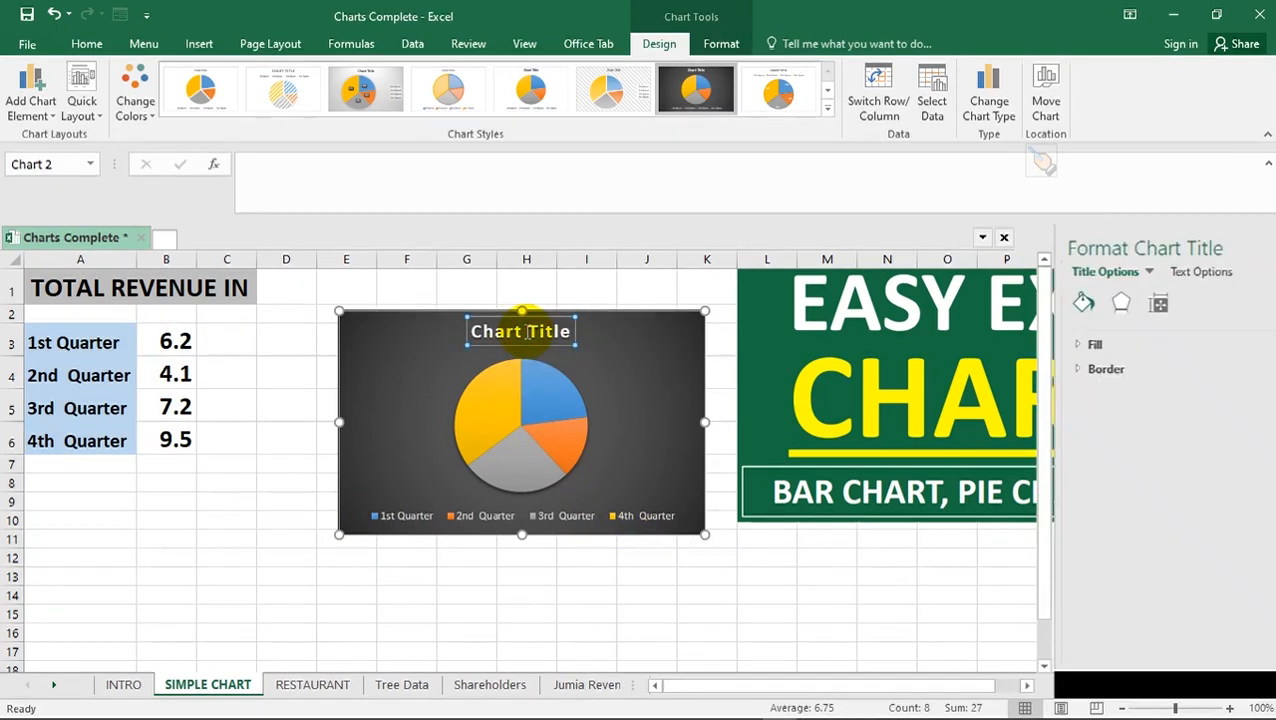
key("ctrl+a")
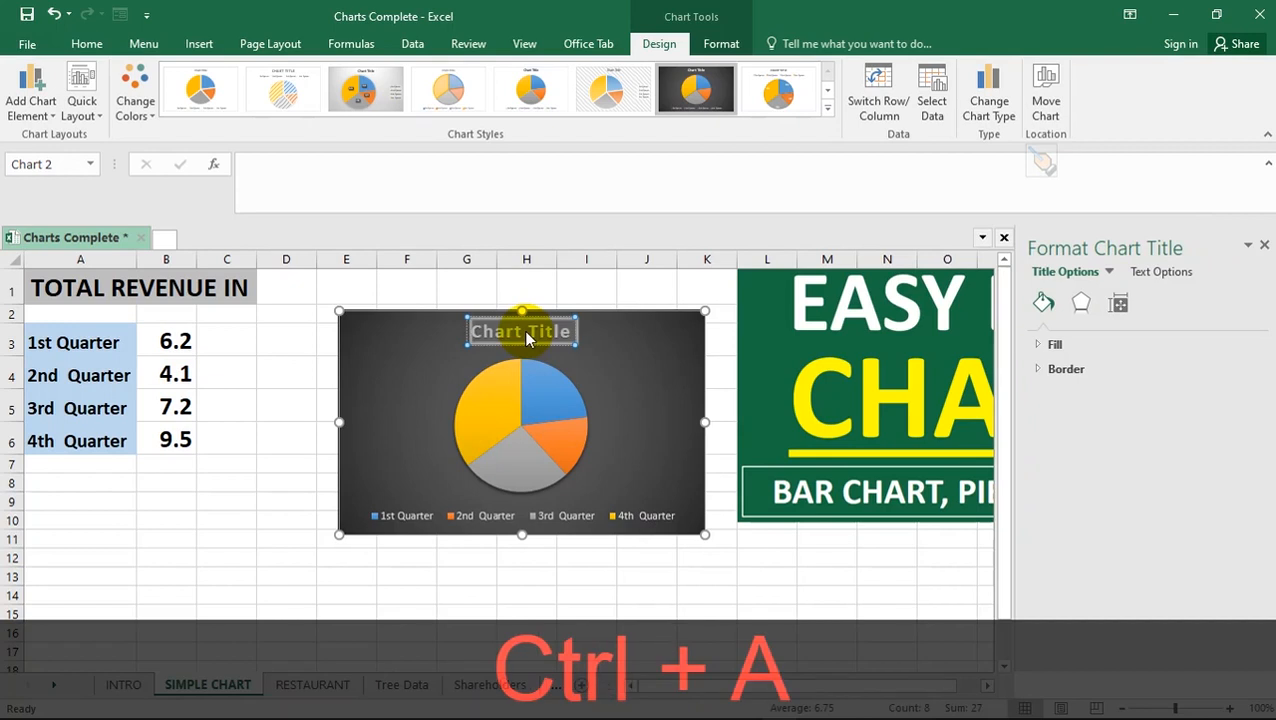
type("TOT")
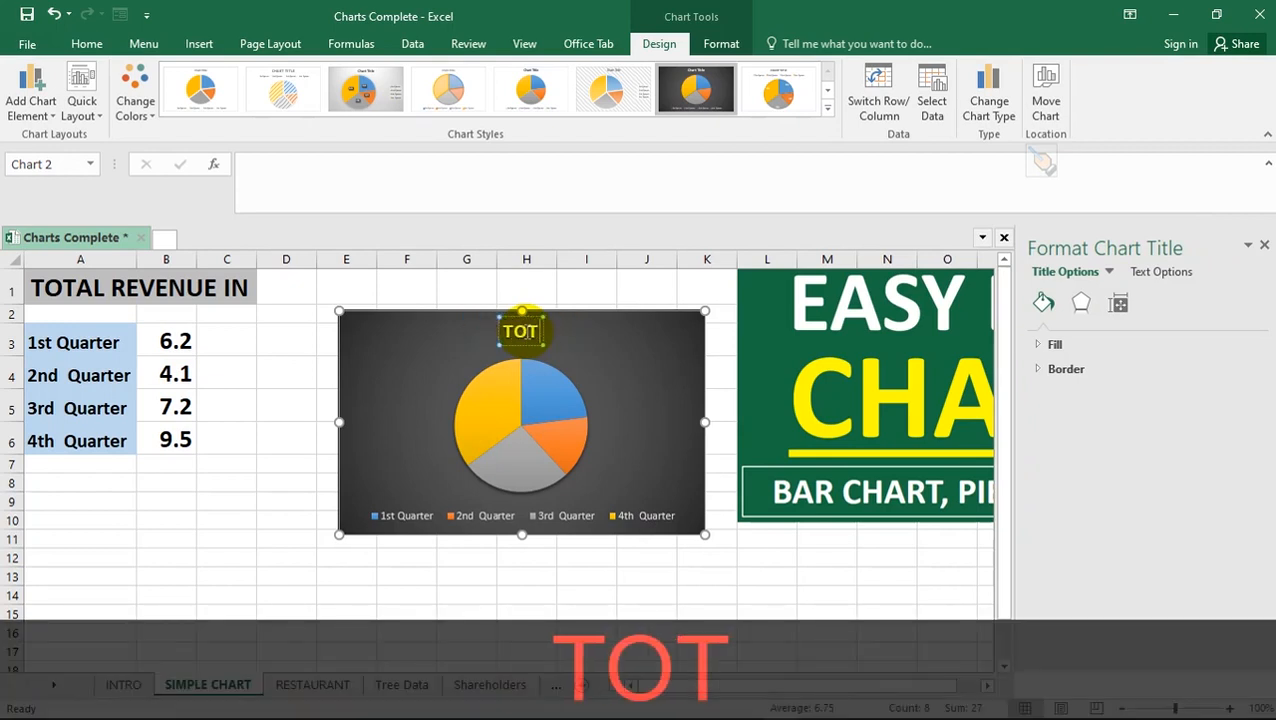
type("AL R")
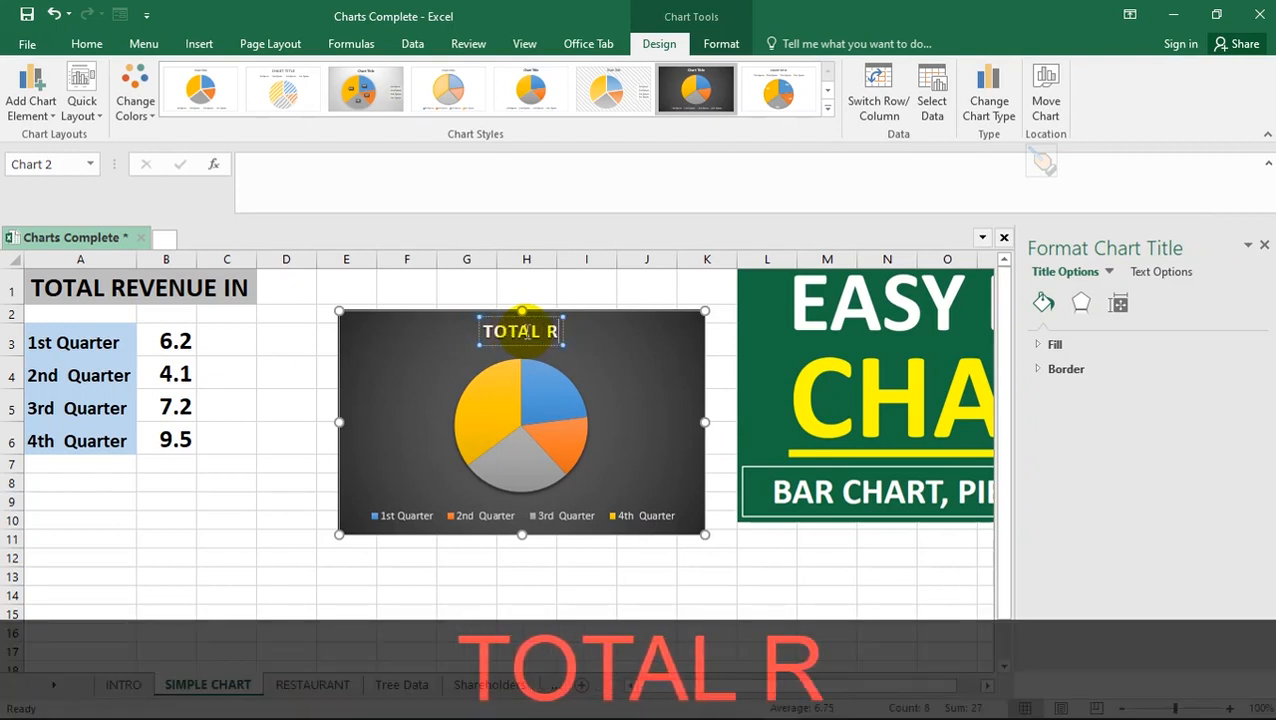
type("EVENUE")
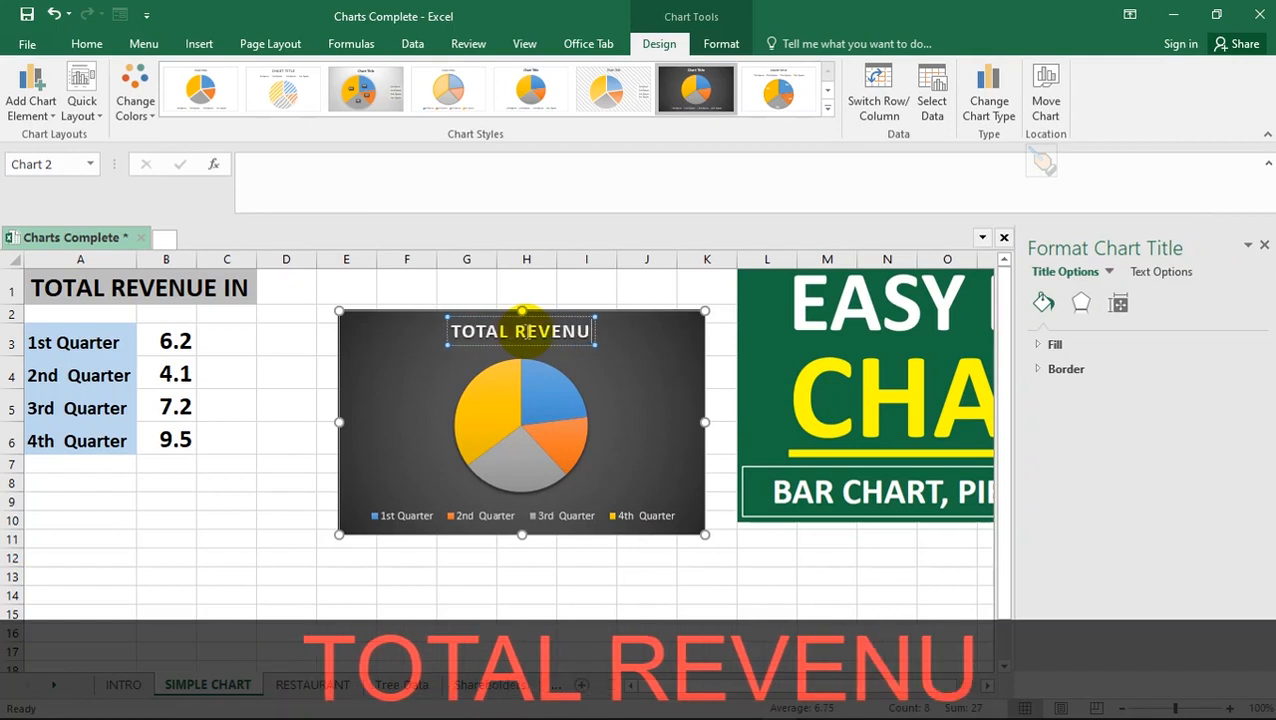
left_click(371, 374)
- Examine the values and percentages of the individual quarter slices in the pie chart
right_click(375, 345)
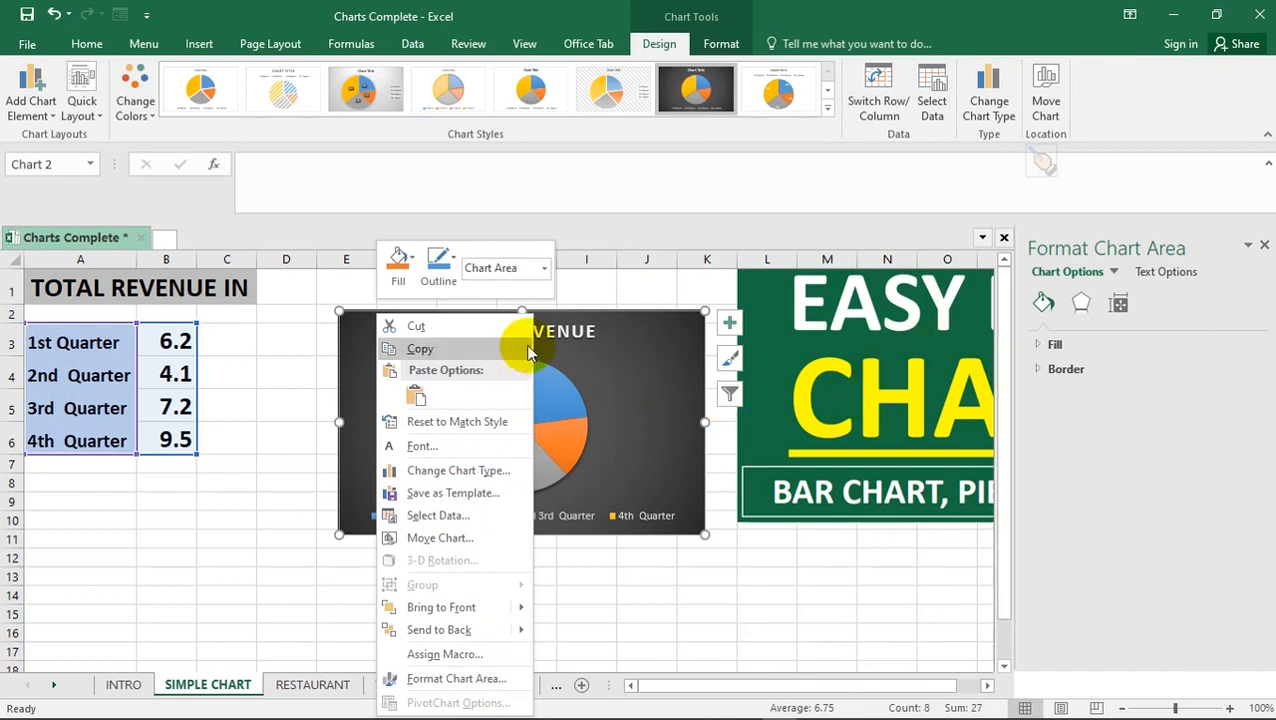
left_click(629, 378)
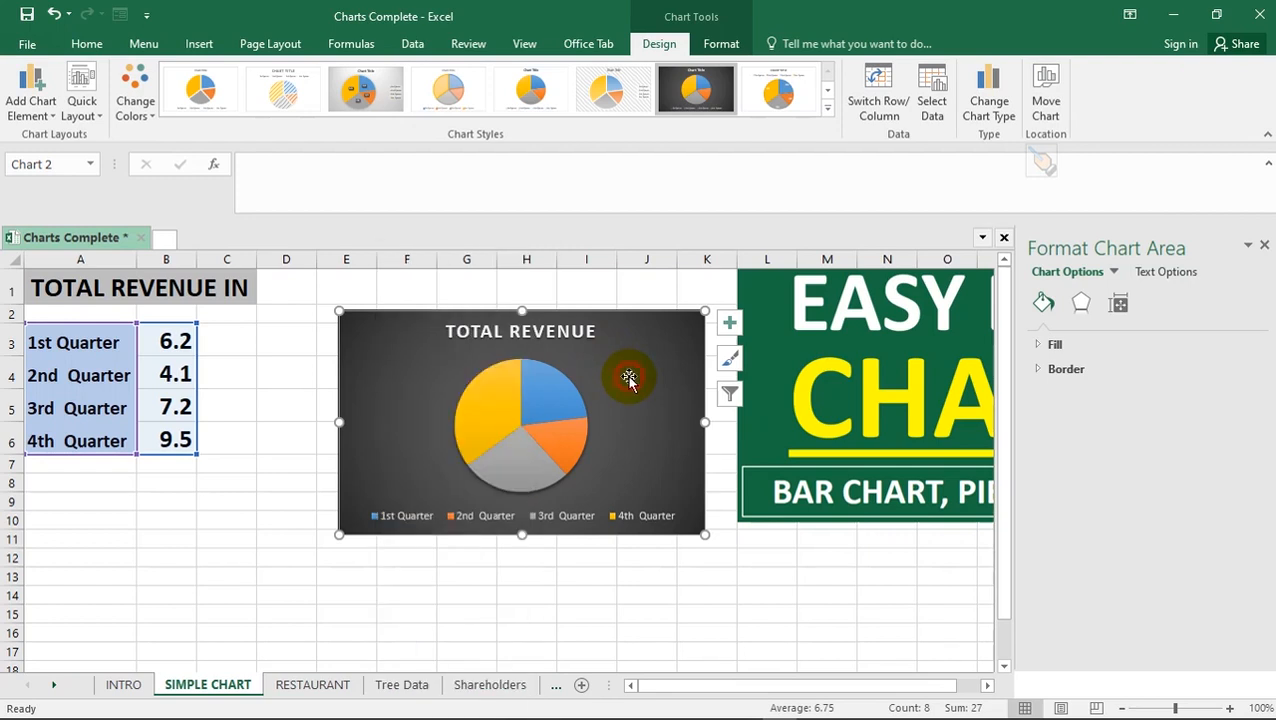
mouse_move(497, 390)
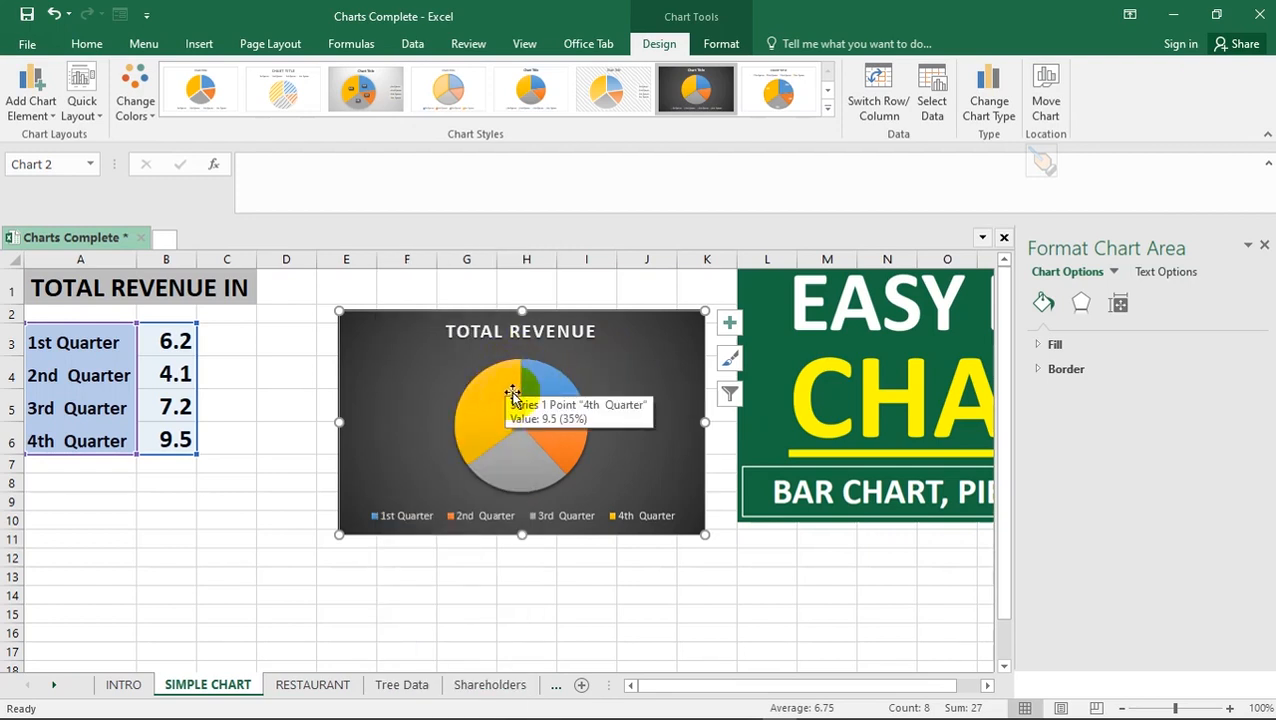
left_click(559, 458)
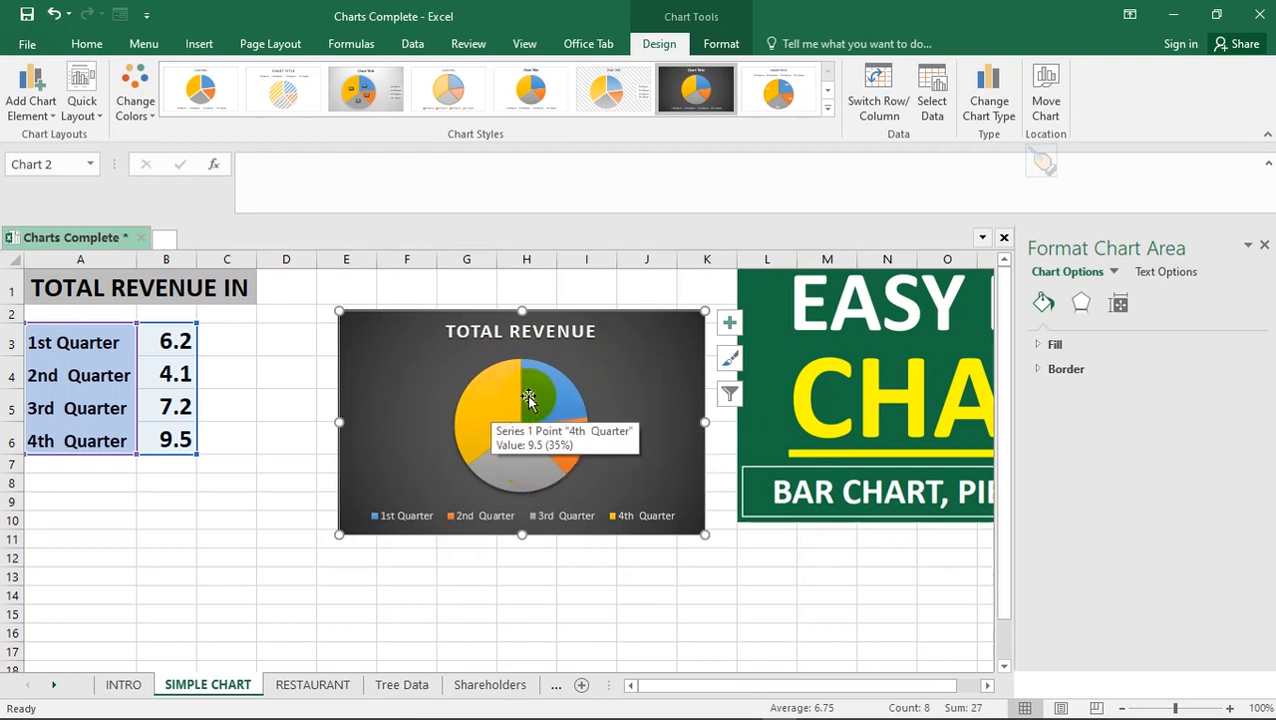
mouse_move(535, 460)
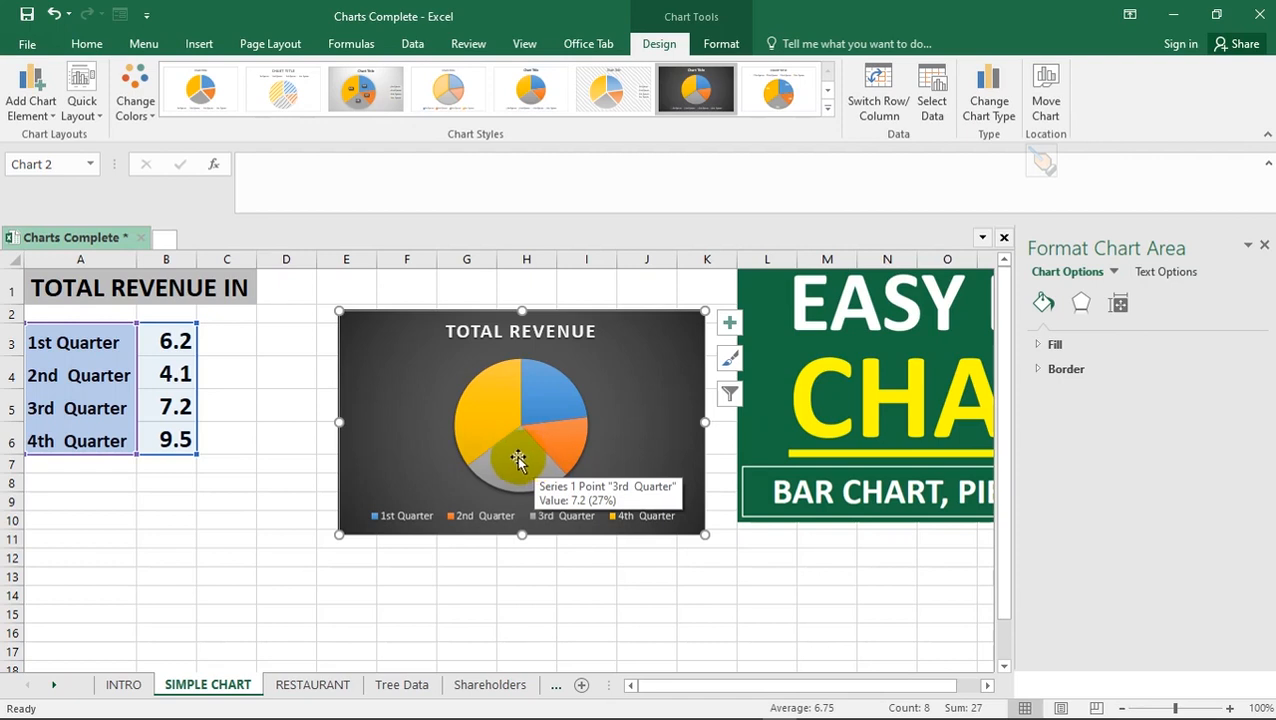
mouse_move(472, 396)
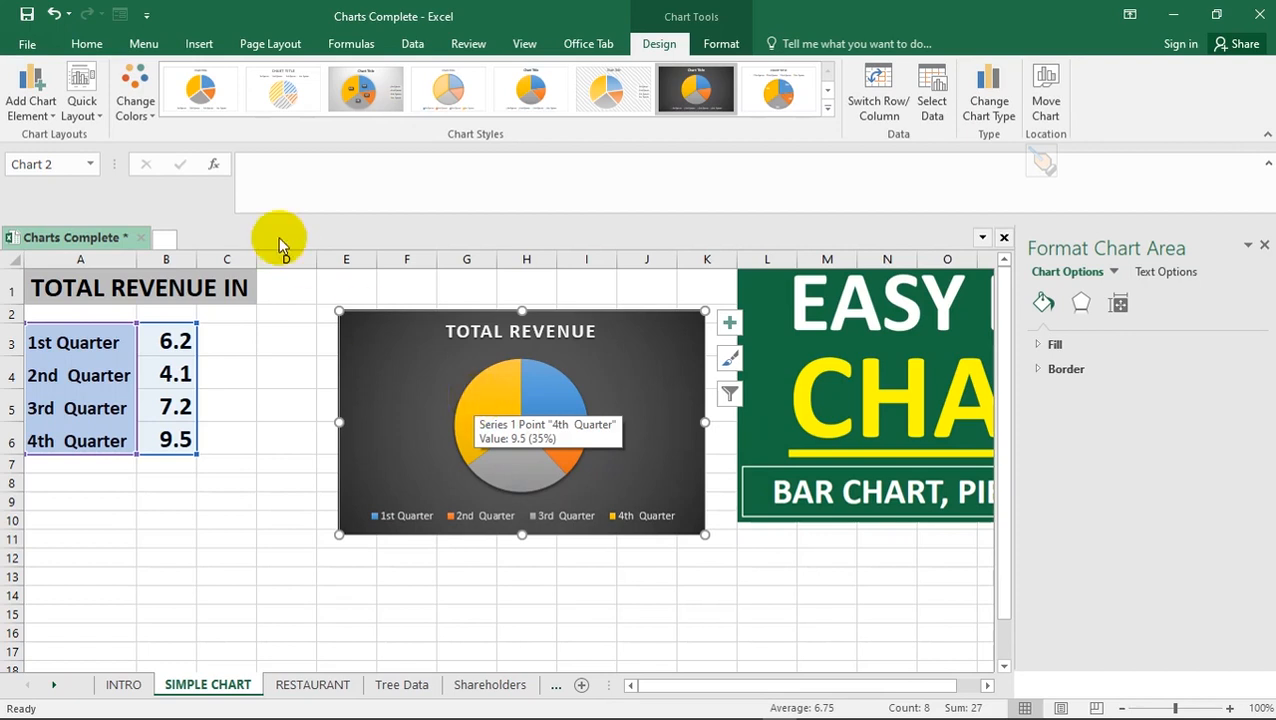
- Apply quick Layout 6 to the chart to show percentage labels on the slices and the legend beside the pie
left_click(97, 118)
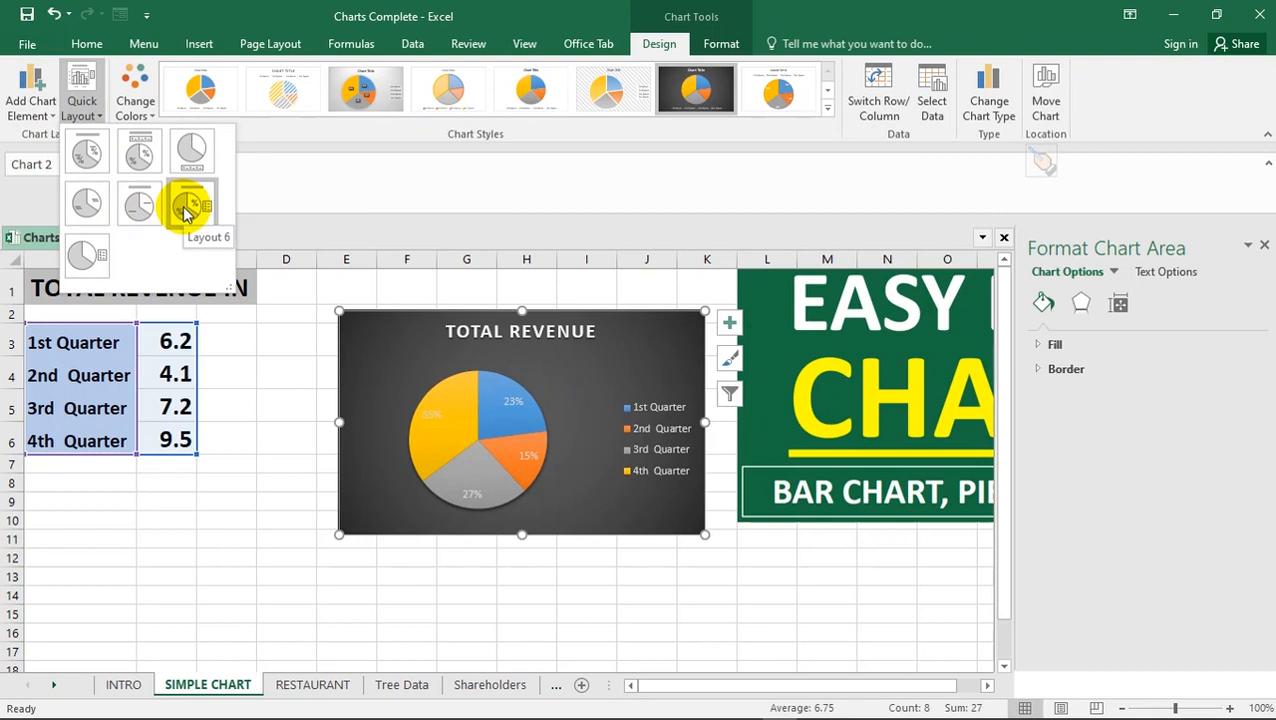
left_click(183, 207)
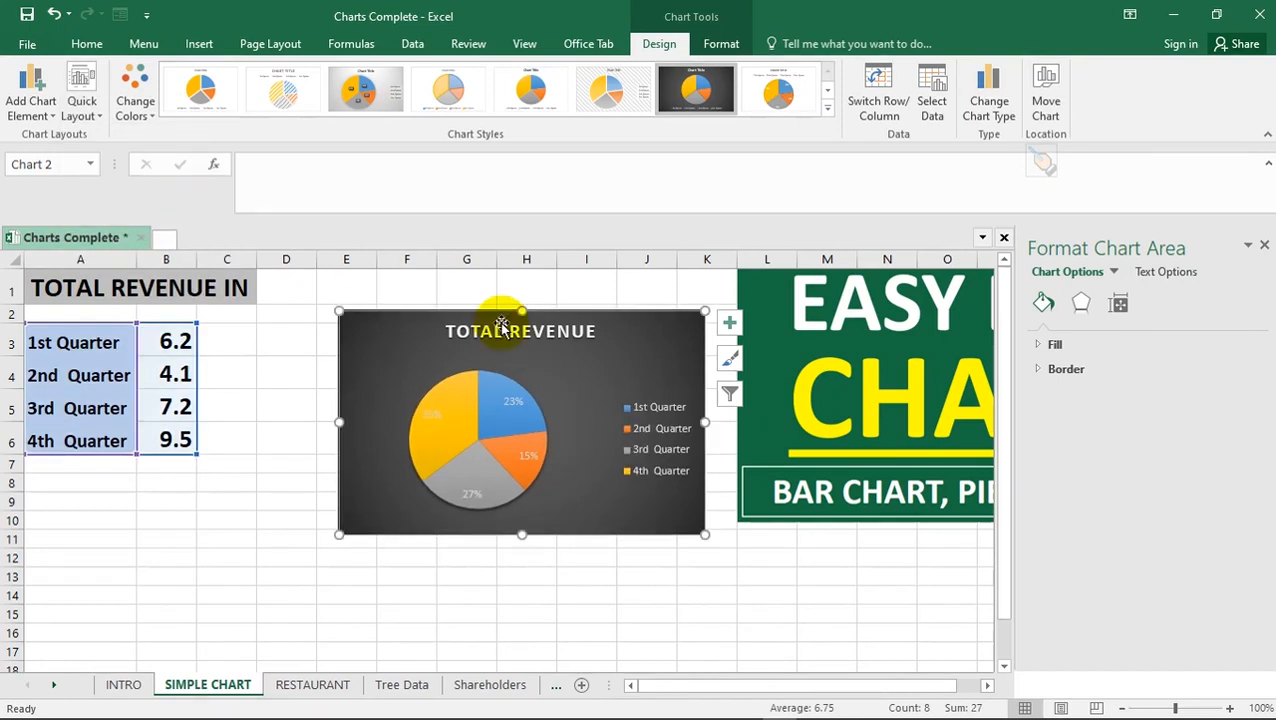
- Format the pie's percentage labels as bold text in the automatic black colour at font size 10.5
left_click(513, 401)
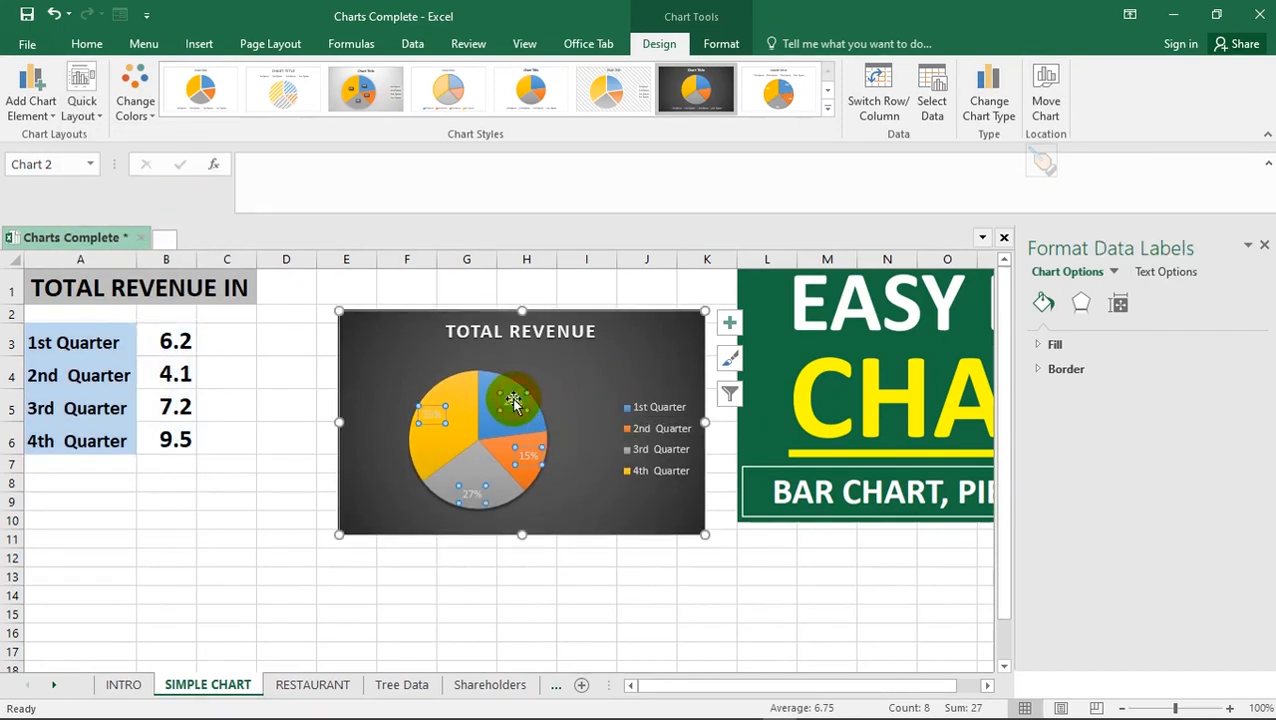
left_click(87, 46)
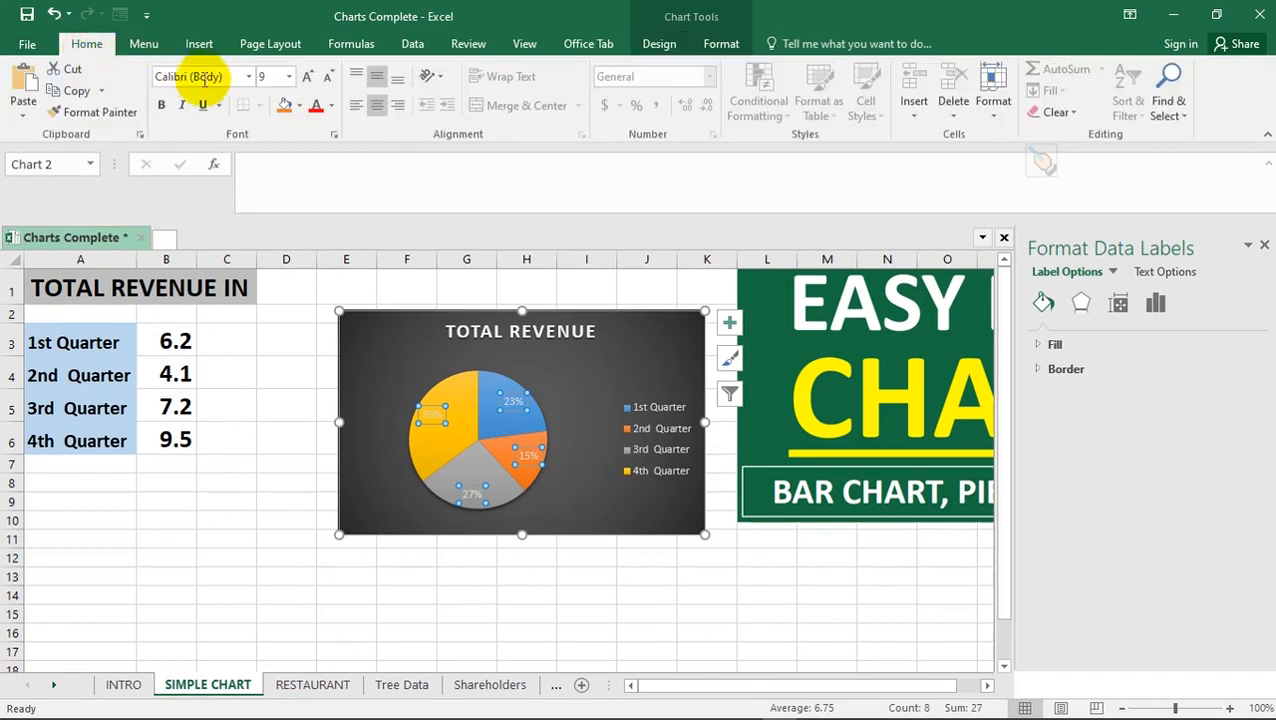
left_click(161, 105)
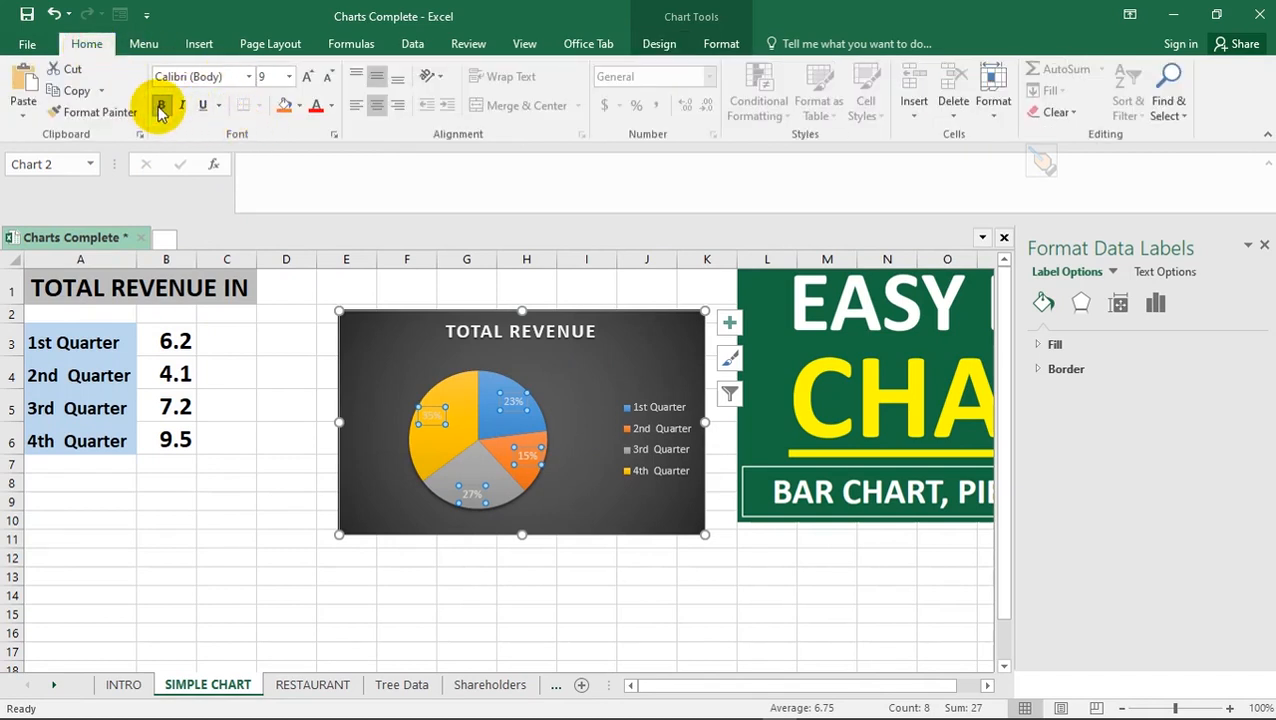
left_click(330, 106)
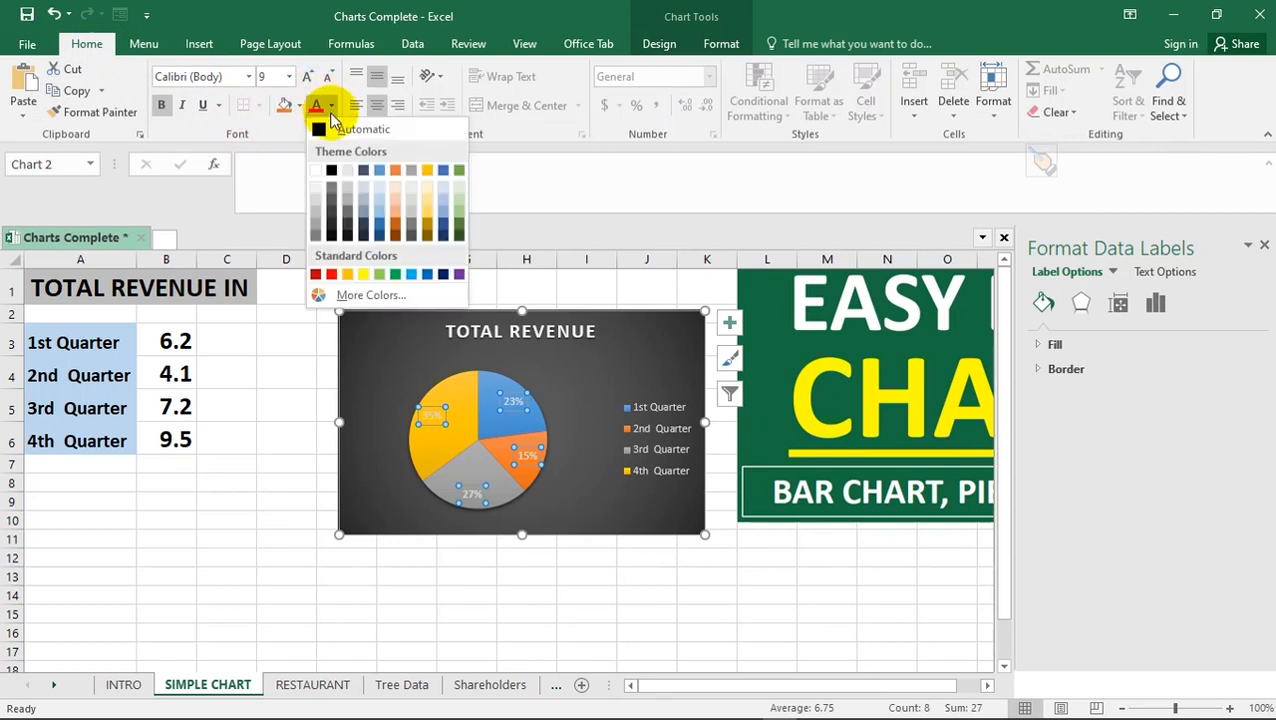
left_click(321, 133)
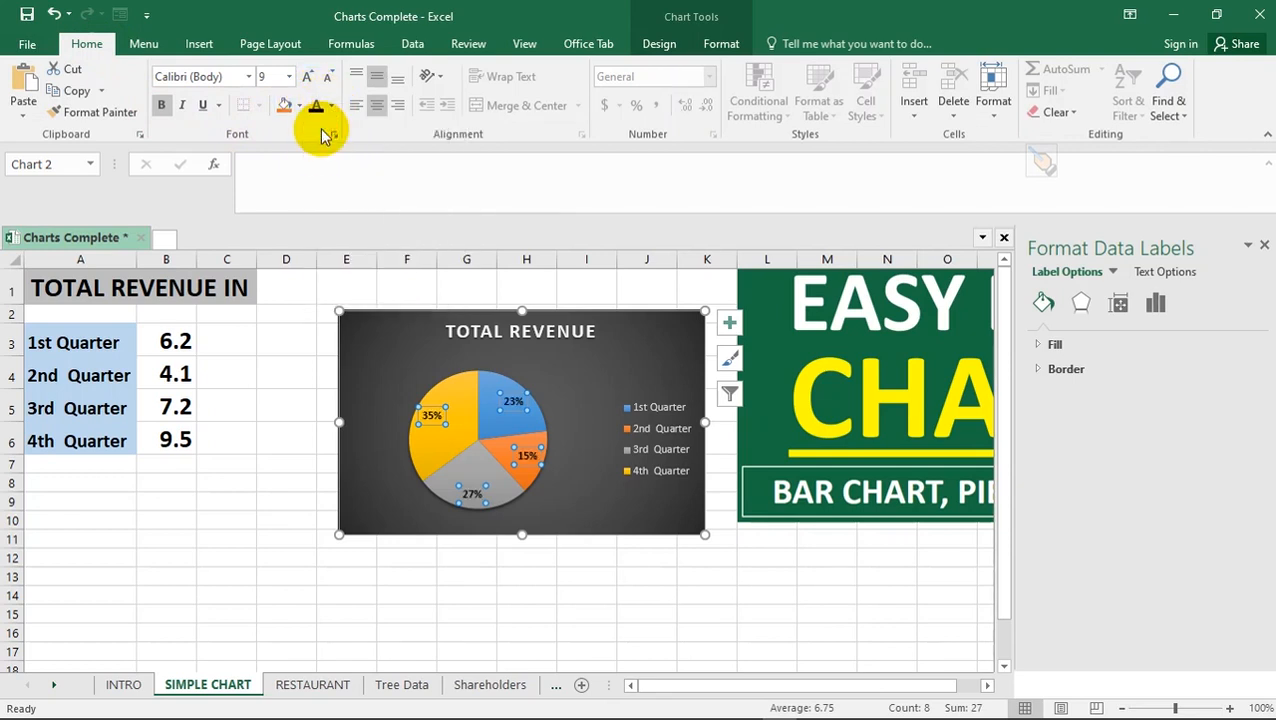
left_click(307, 78)
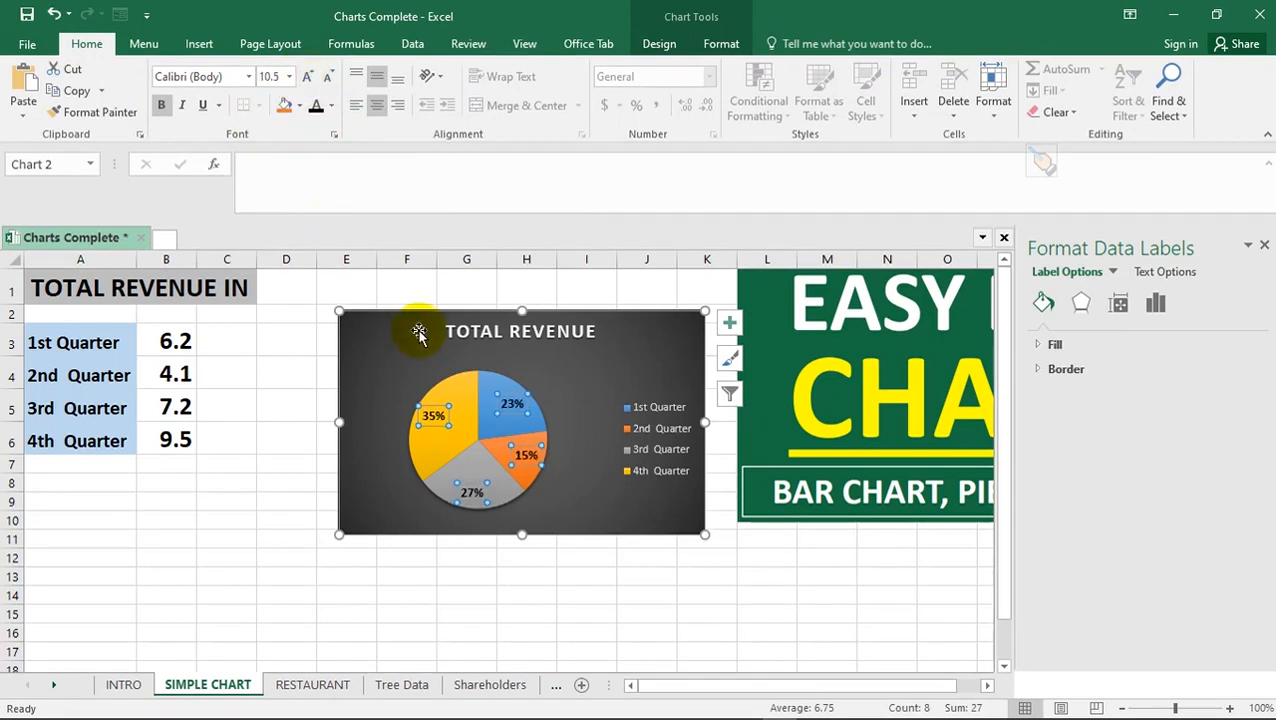
- Make the text of the pie chart's legend bold
left_click(415, 368)
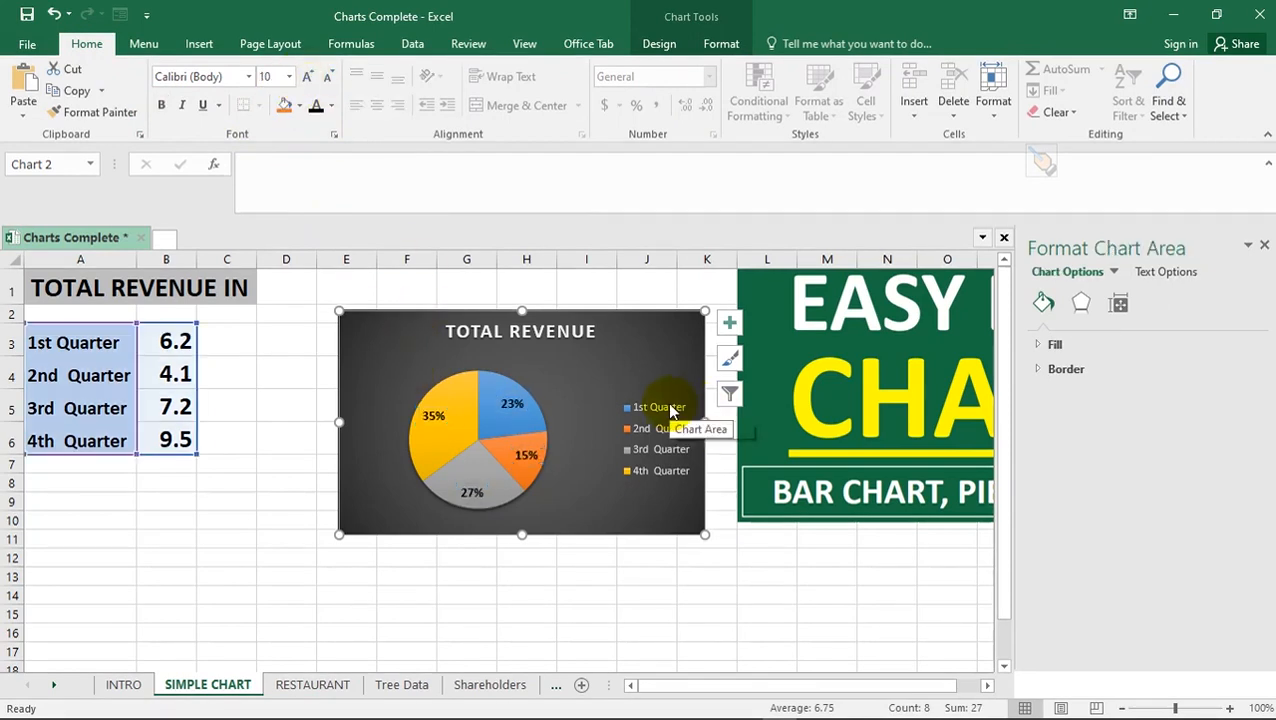
left_click(672, 414)
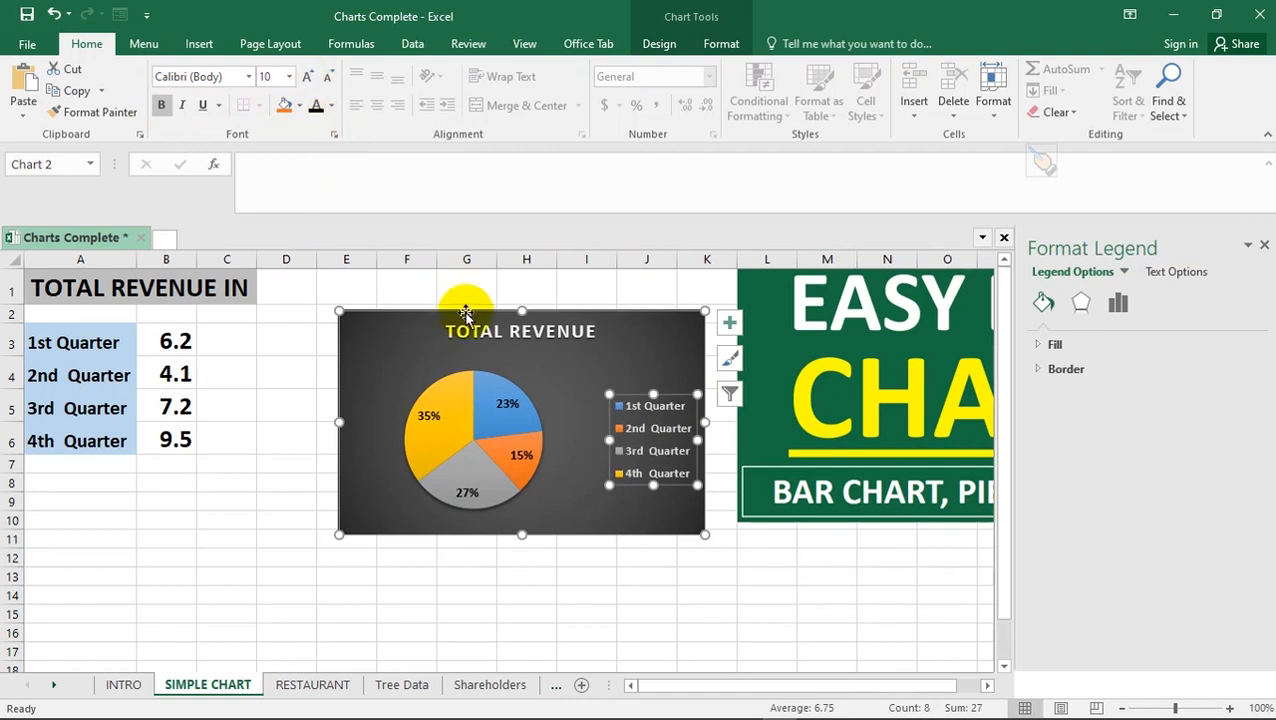
left_click(384, 354)
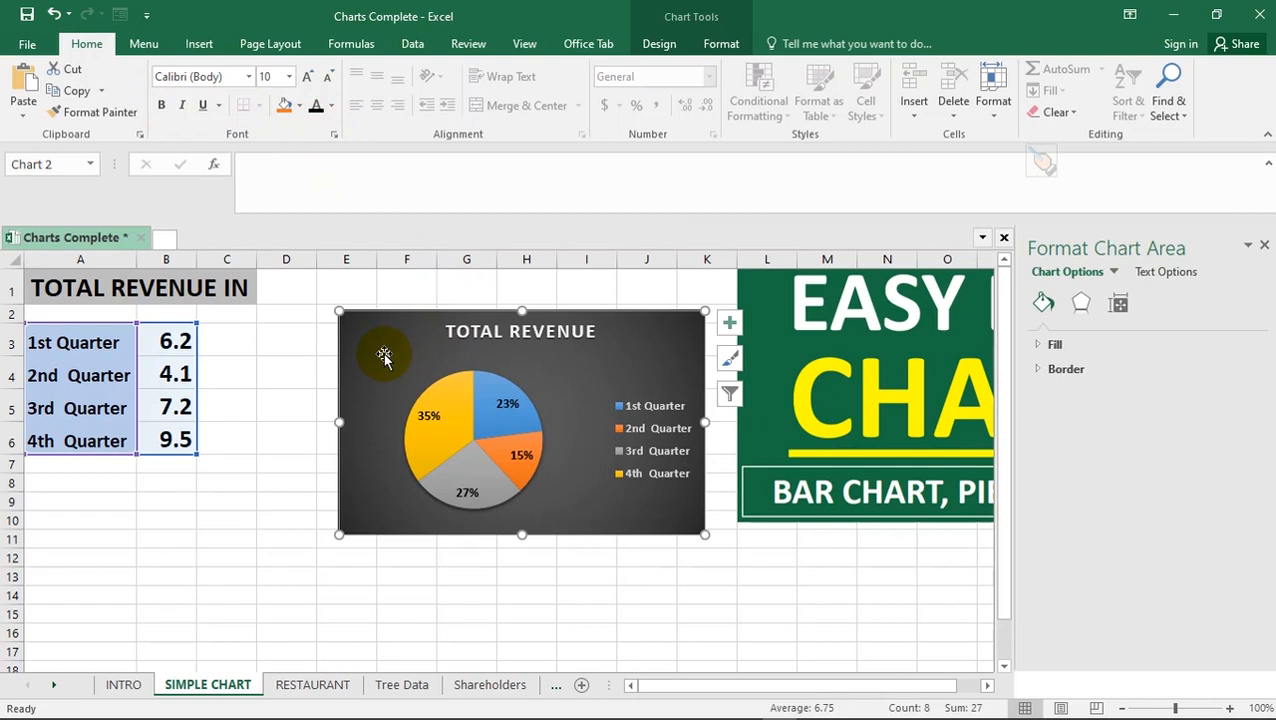
- Move the pie chart to a new sheet named "Pie chart for total rev."
right_click(385, 360)
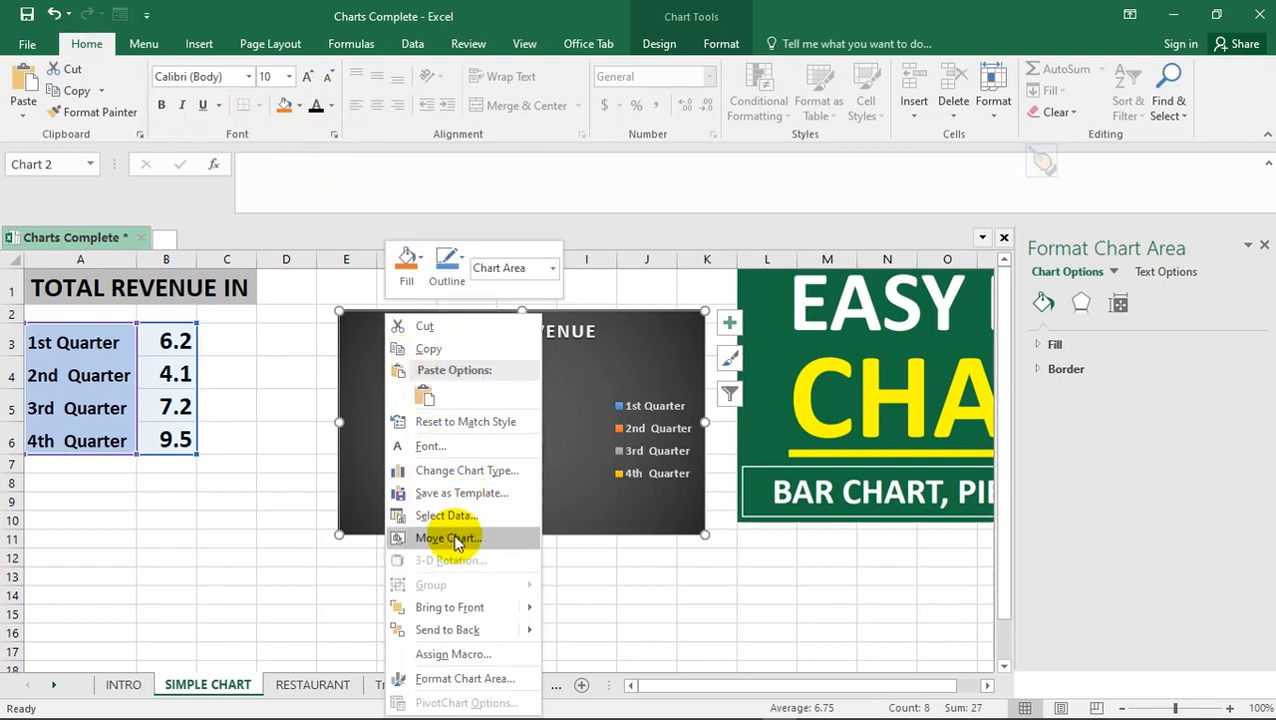
left_click(452, 538)
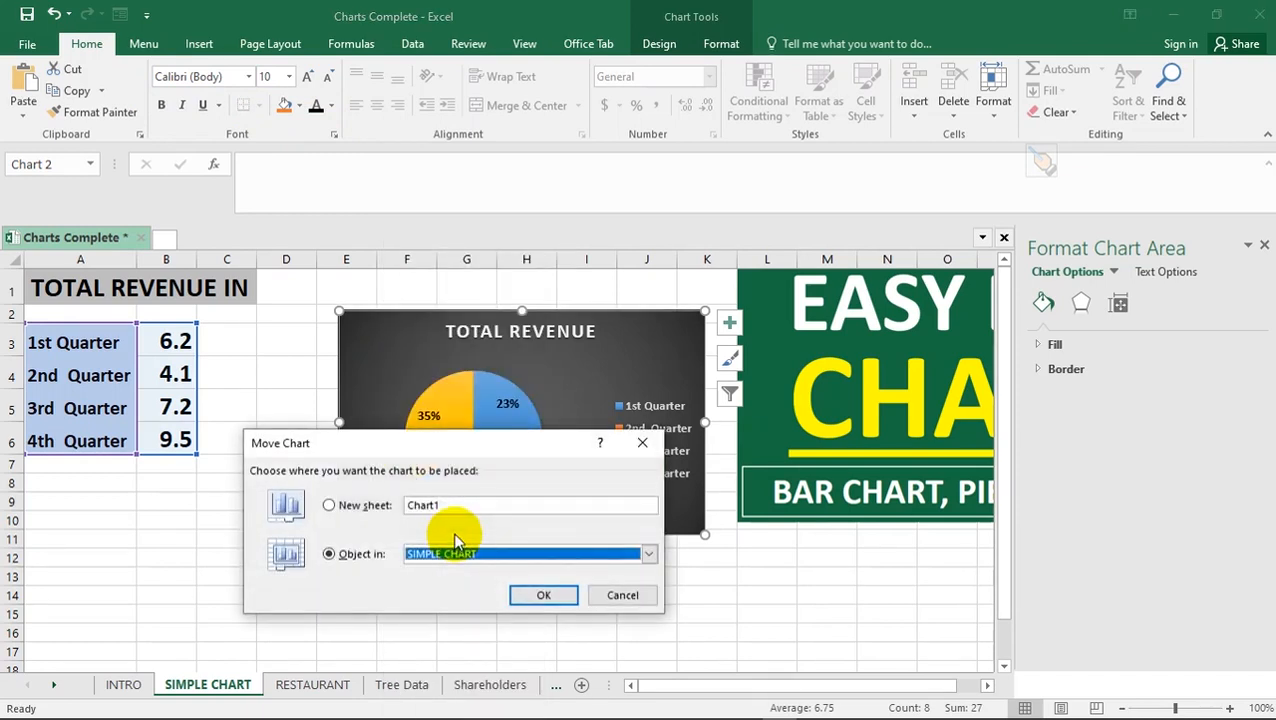
left_click(325, 510)
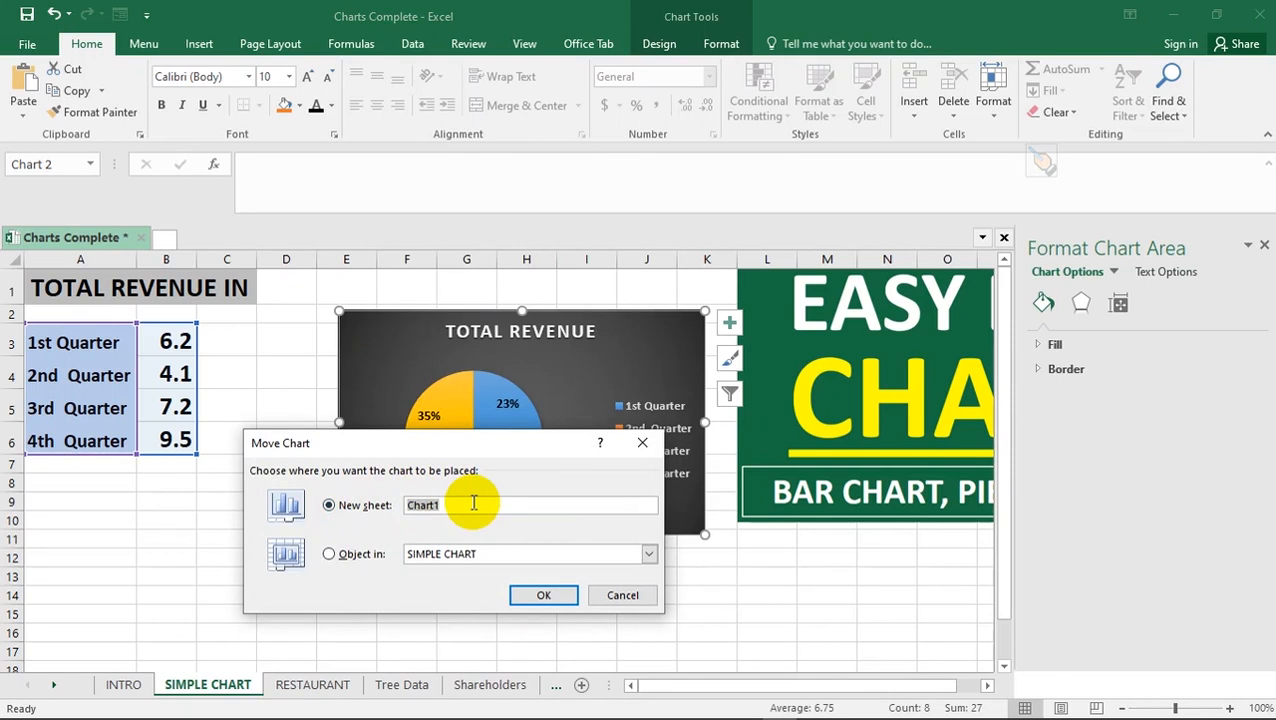
key("Caps_Lock")
type("P")
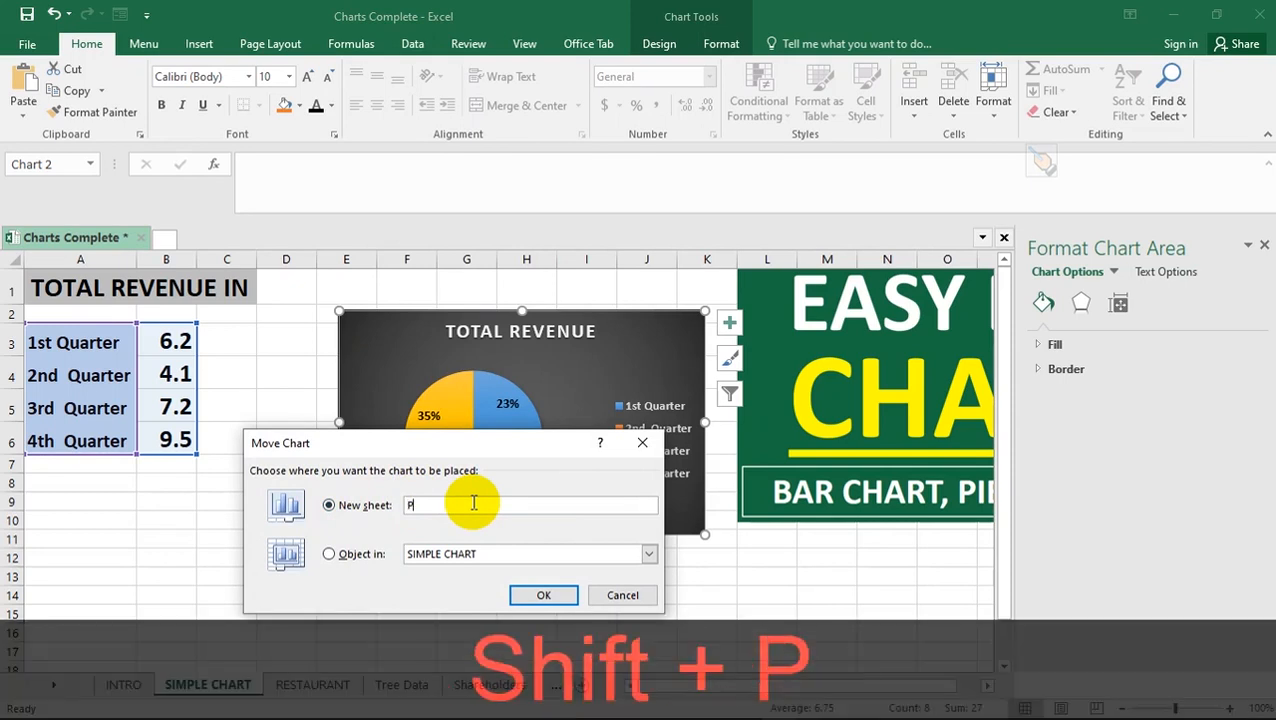
type("ie ch")
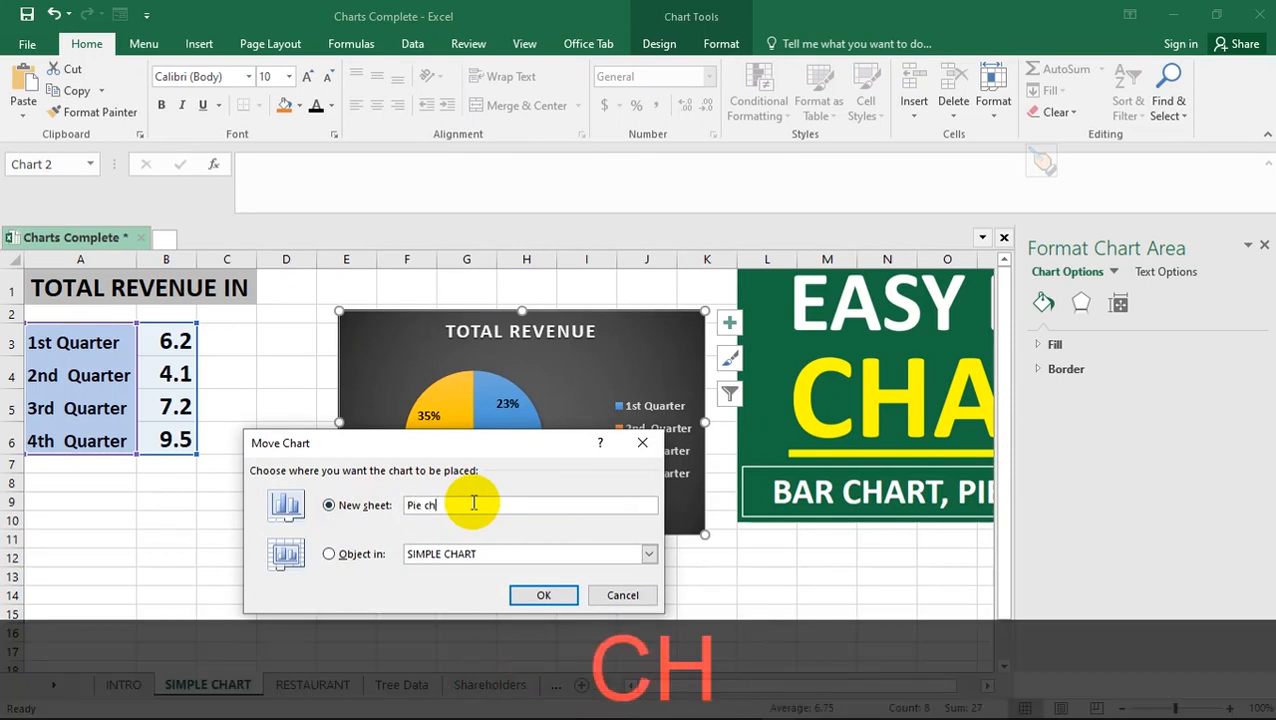
type("art for total")
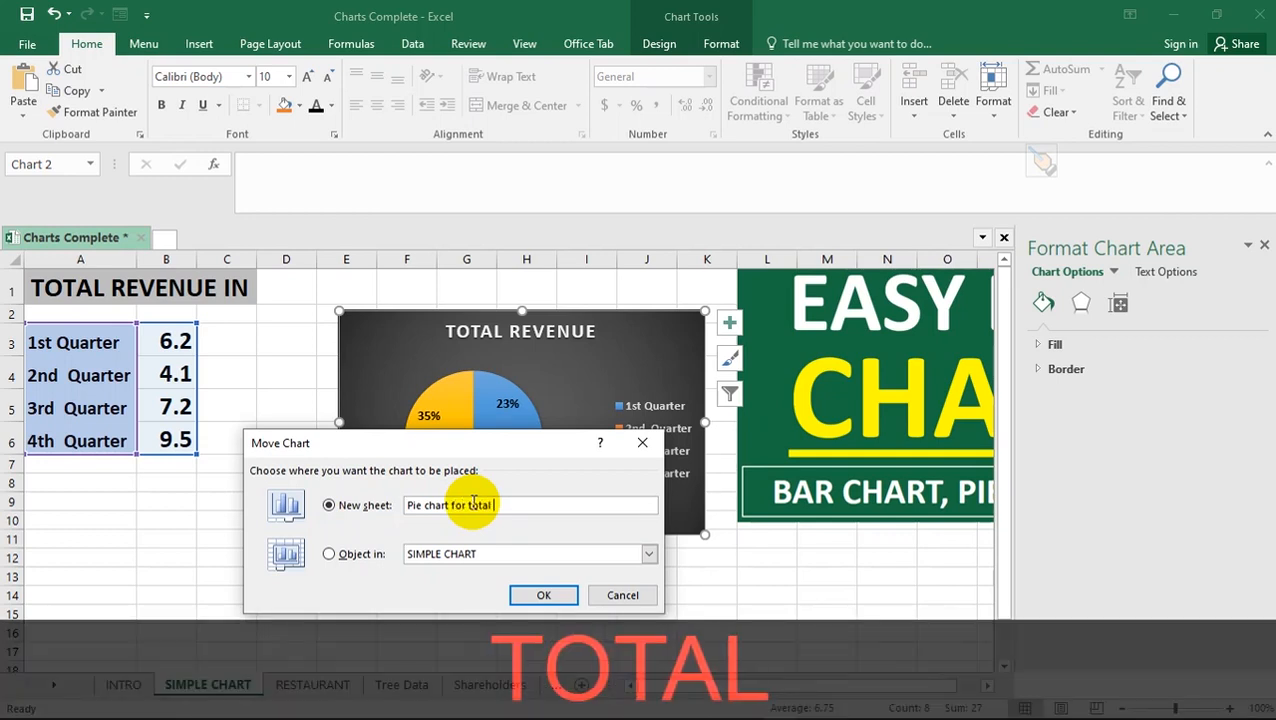
type(" rev.")
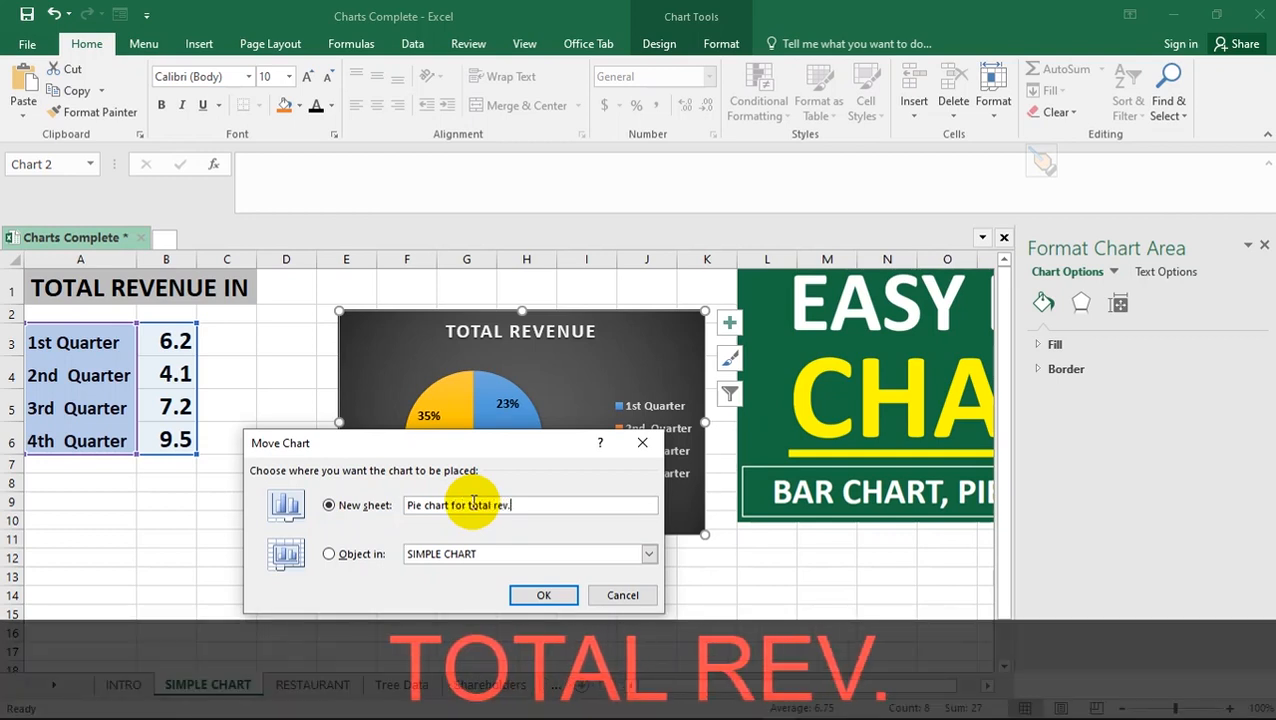
left_click(543, 594)
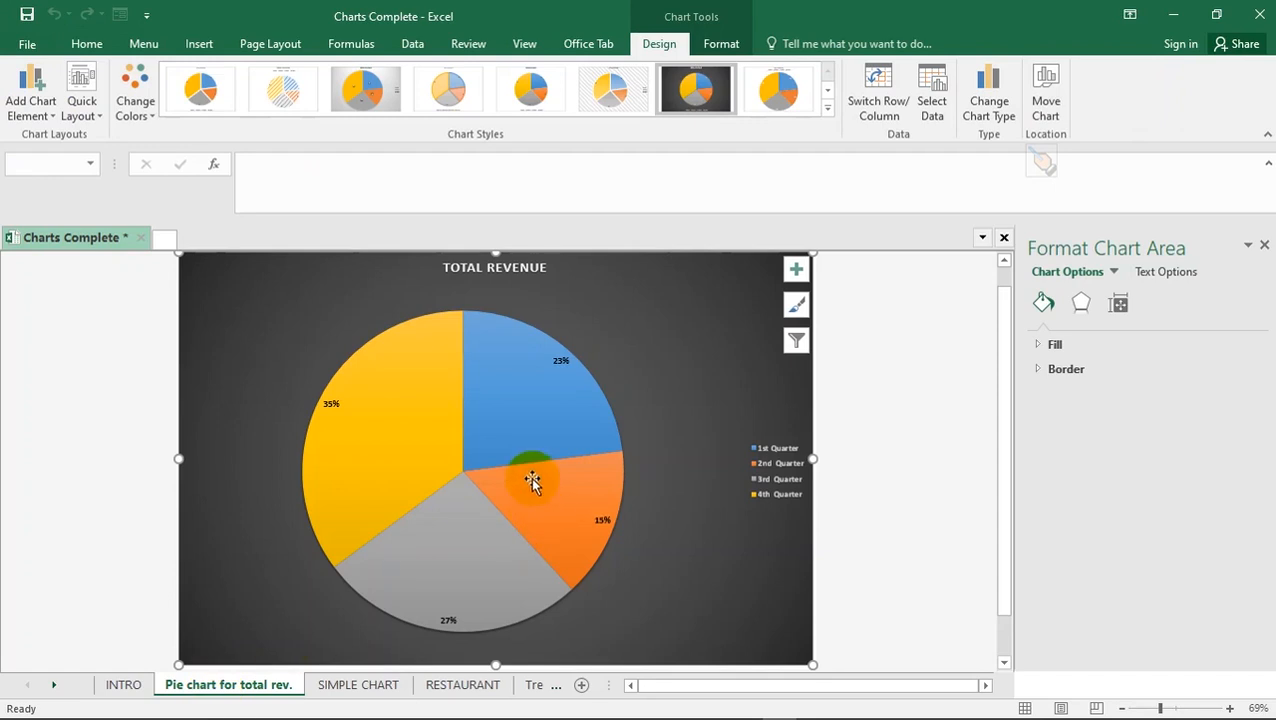
- Enlarge the percentage labels on the pie slices to font size 24
left_click(333, 407)
left_click(472, 397)
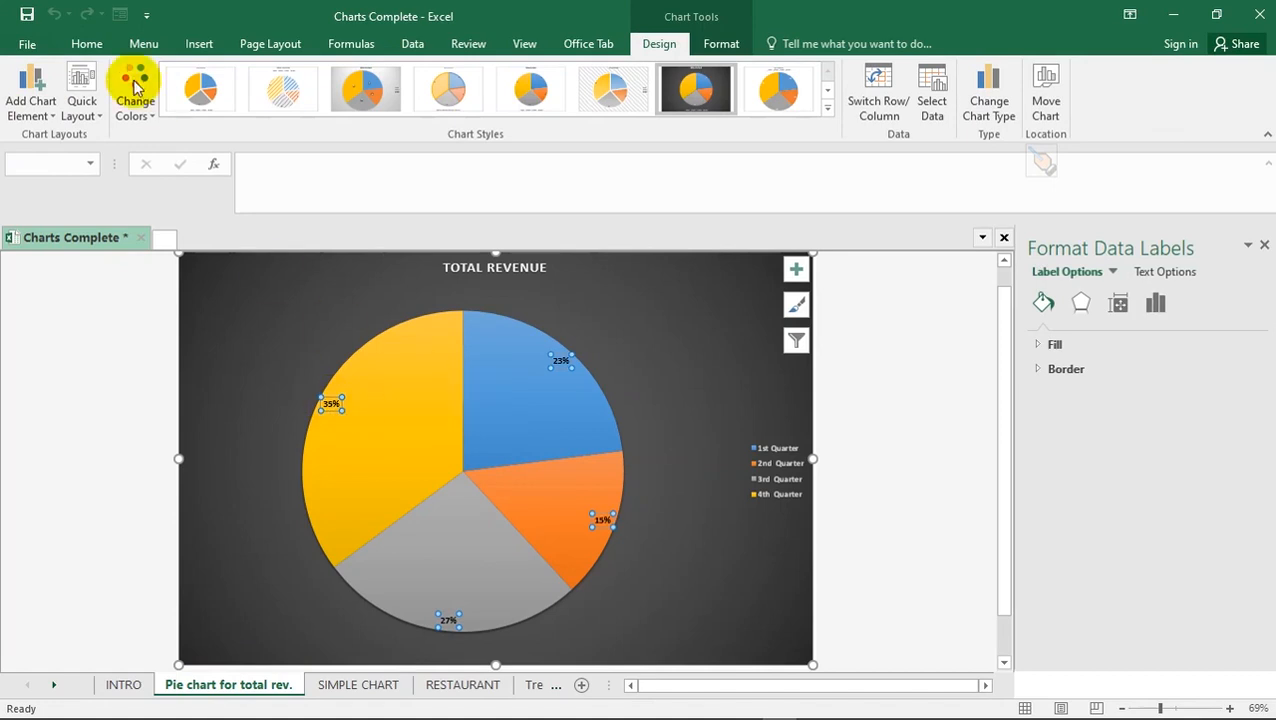
left_click(80, 46)
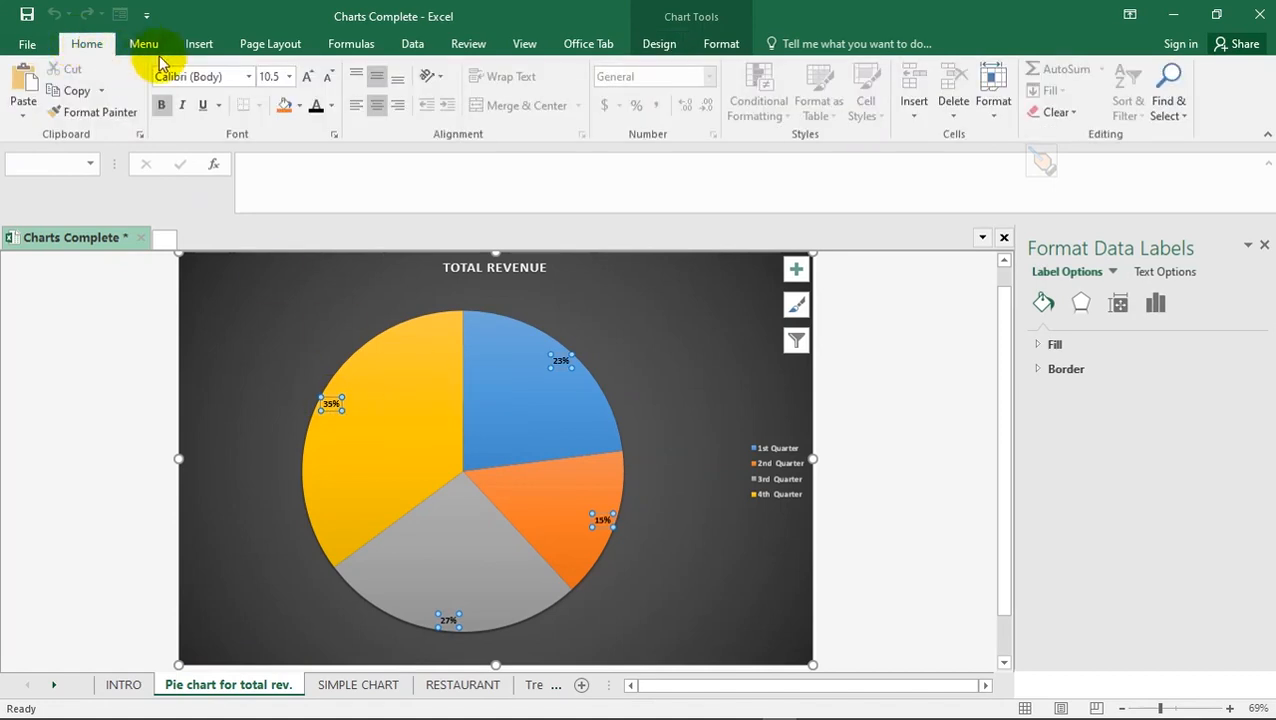
left_click(308, 80)
left_click(308, 78)
left_click(308, 78)
left_click(308, 78)
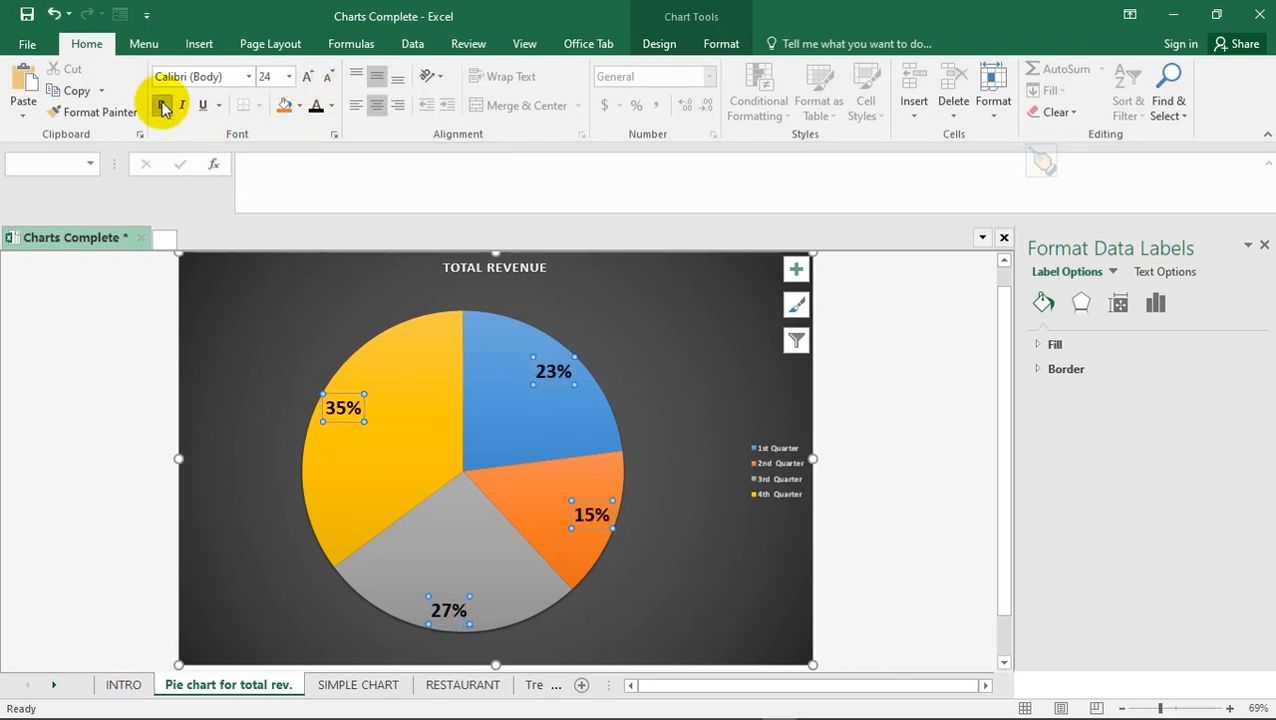
- Enlarge the quarter names in the pie chart's legend to font size 24
left_click(764, 472)
left_click(307, 78)
left_click(307, 78)
left_click(307, 78)
left_click(307, 78)
left_click(307, 78)
left_click(307, 78)
left_click(307, 78)
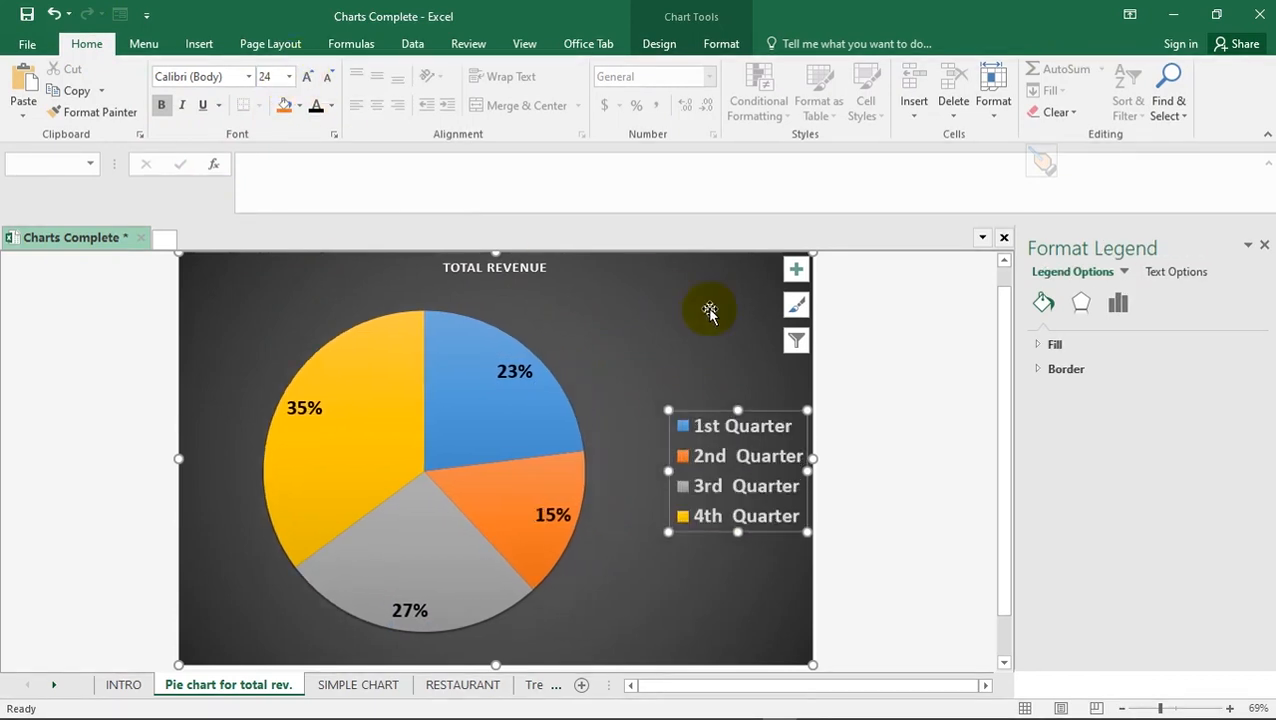
left_click(876, 346)
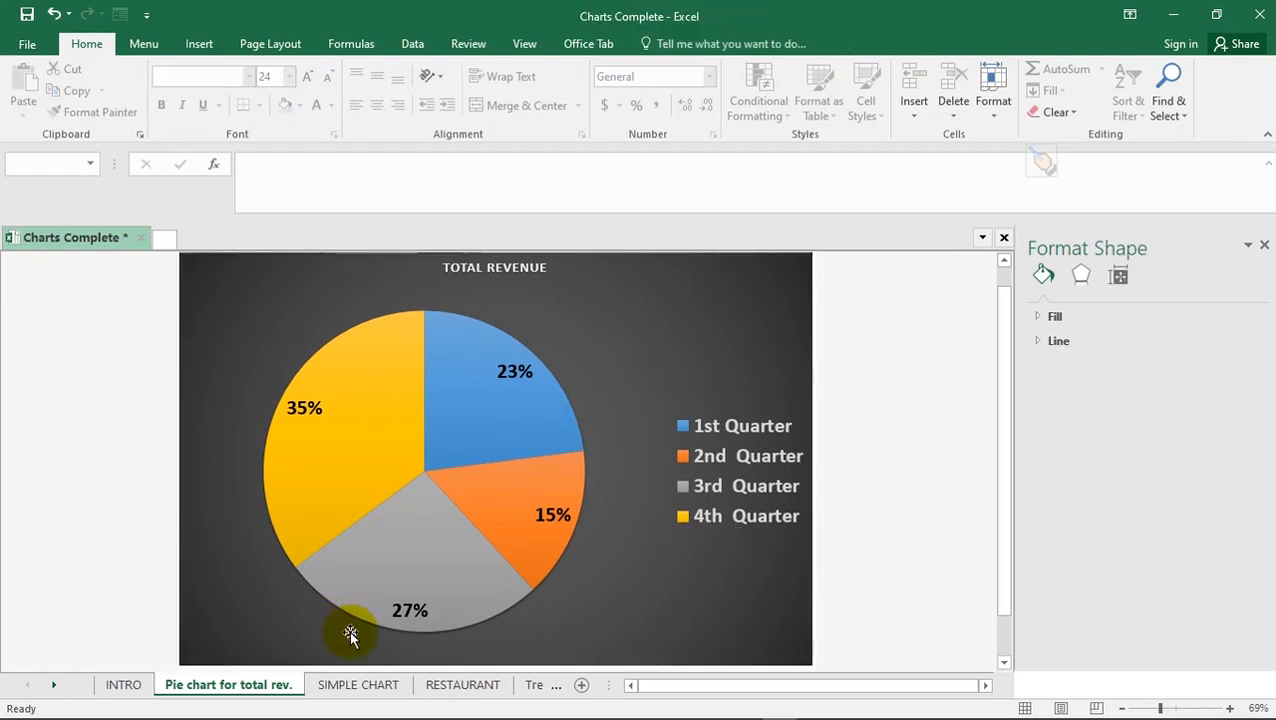
- On the SIMPLE CHART sheet, insert a doughnut chart of the quarterly revenue and position it beside the data table
left_click(358, 688)
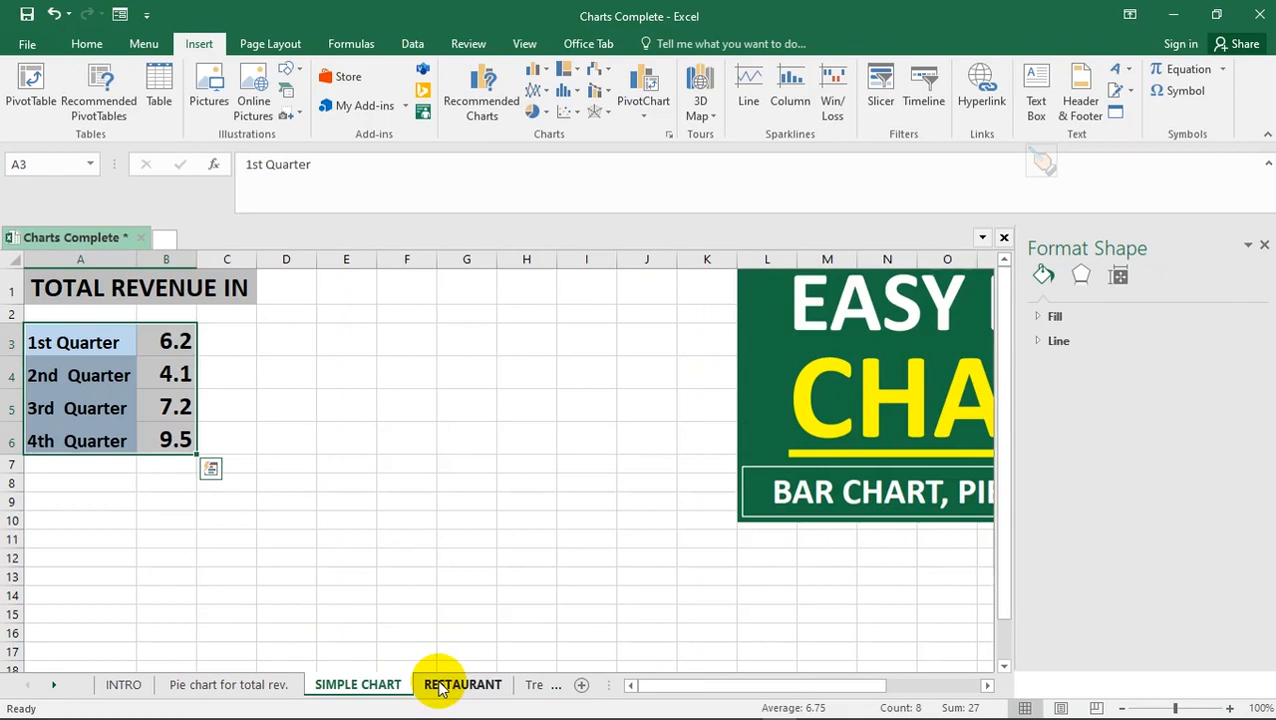
left_click(440, 688)
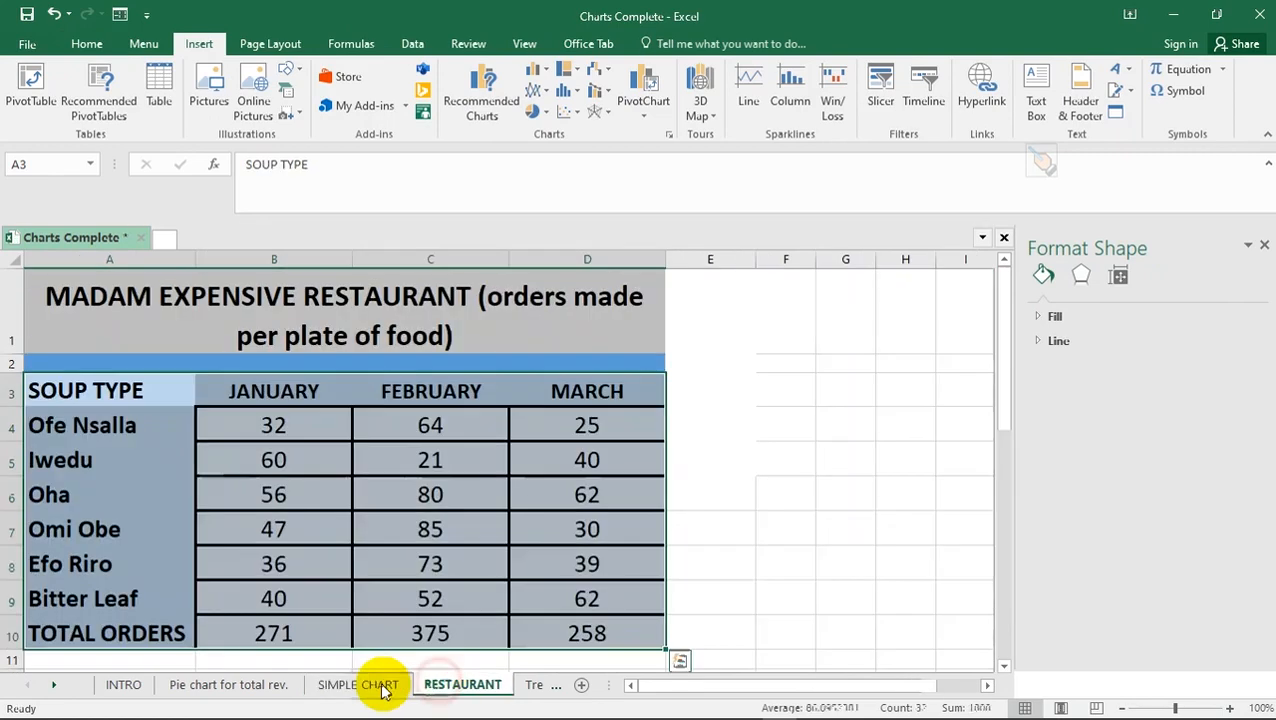
left_click(337, 687)
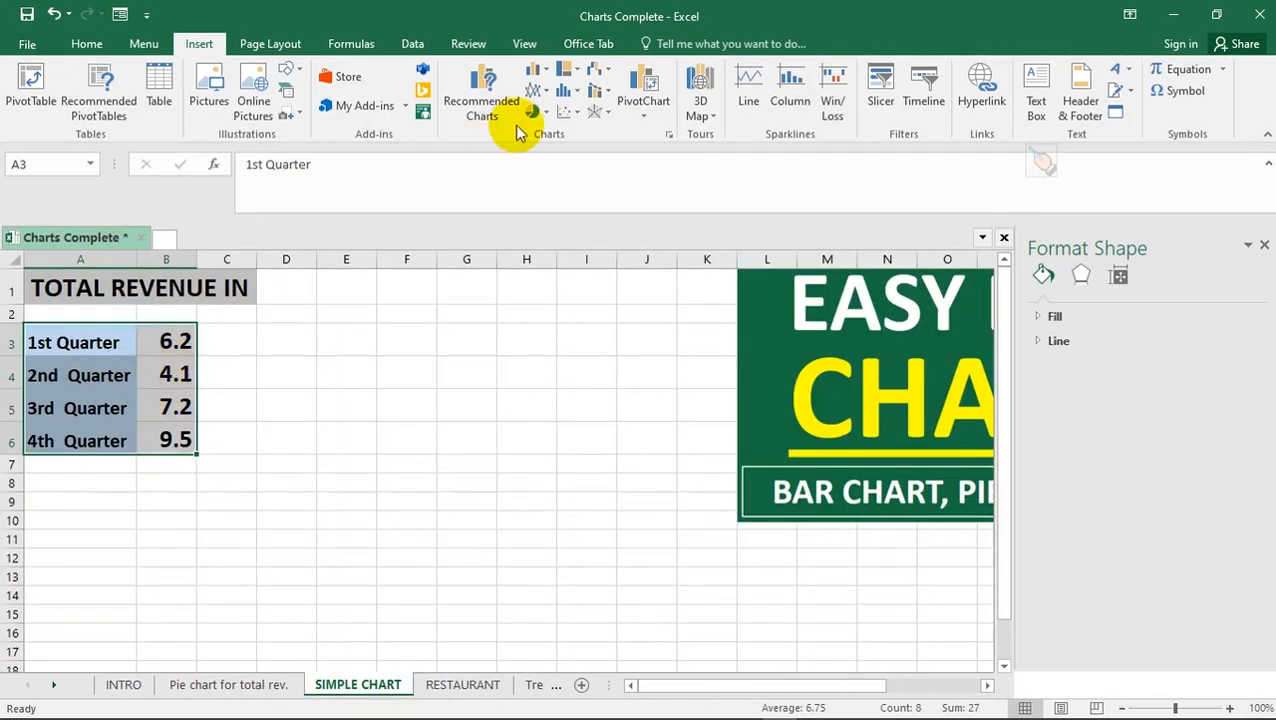
left_click(546, 113)
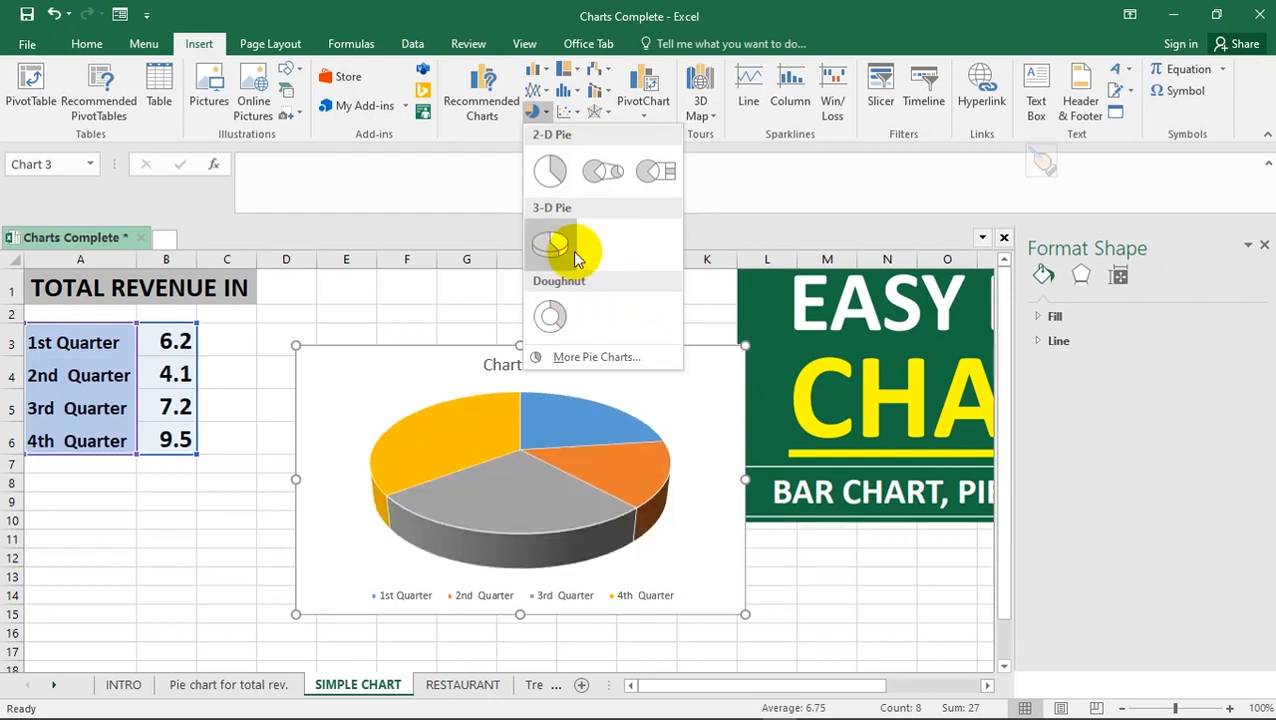
left_click(563, 249)
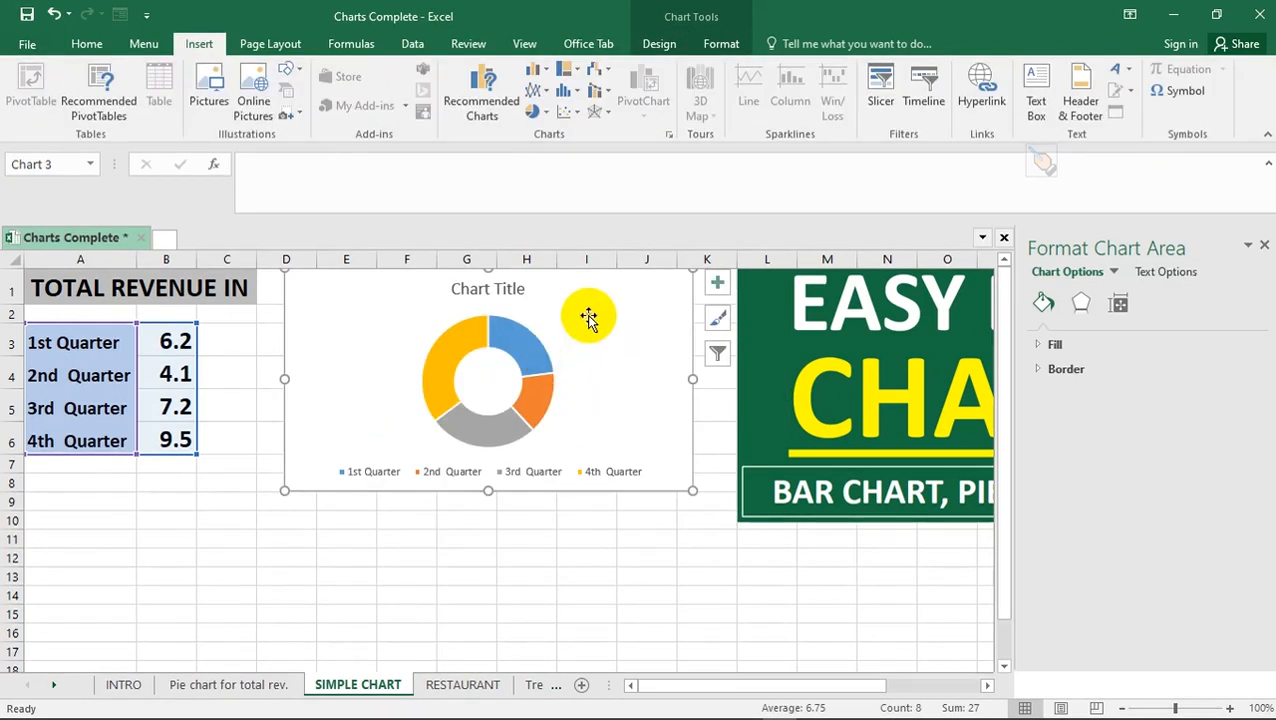
mouse_move(632, 285)
left_mouse_down()
mouse_move(650, 461)
mouse_move(647, 288)
left_mouse_up()
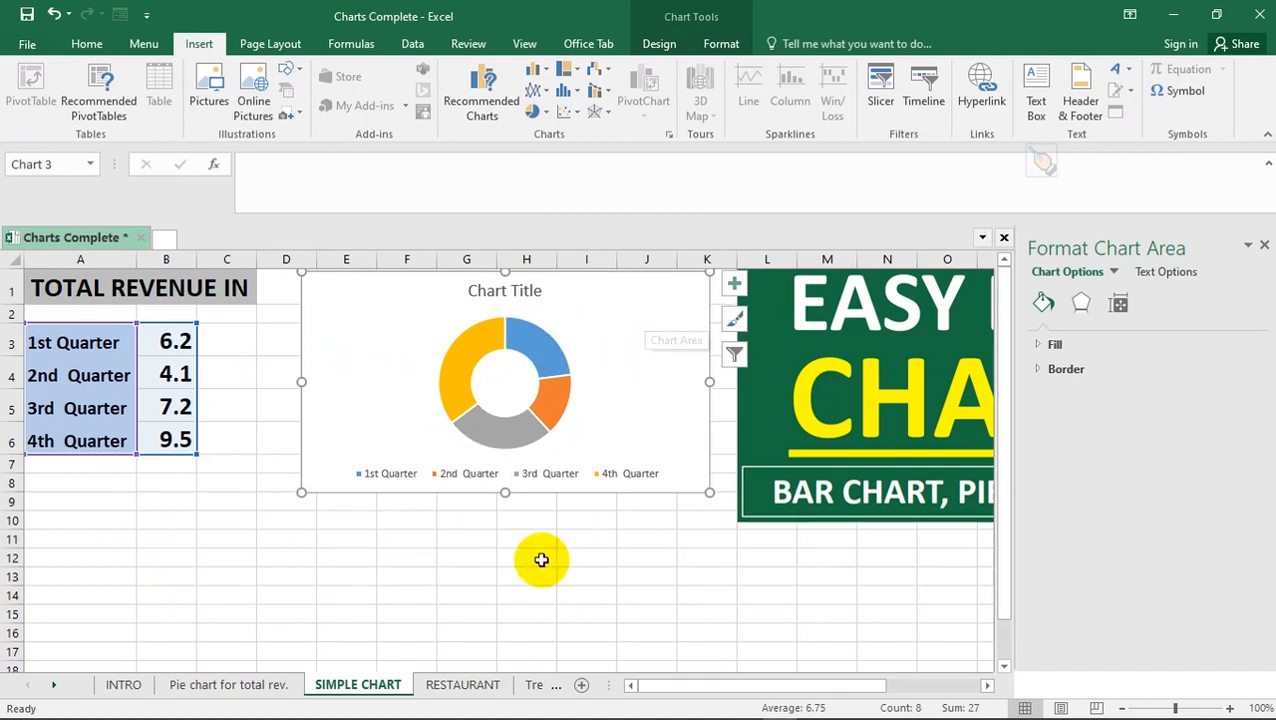
left_click(492, 542)
- On the RESTAURANT sheet, select the soup types with their January to March orders, A3:D9, leaving out the total orders row
key("ctrl+Page_Down")
left_click(696, 434)
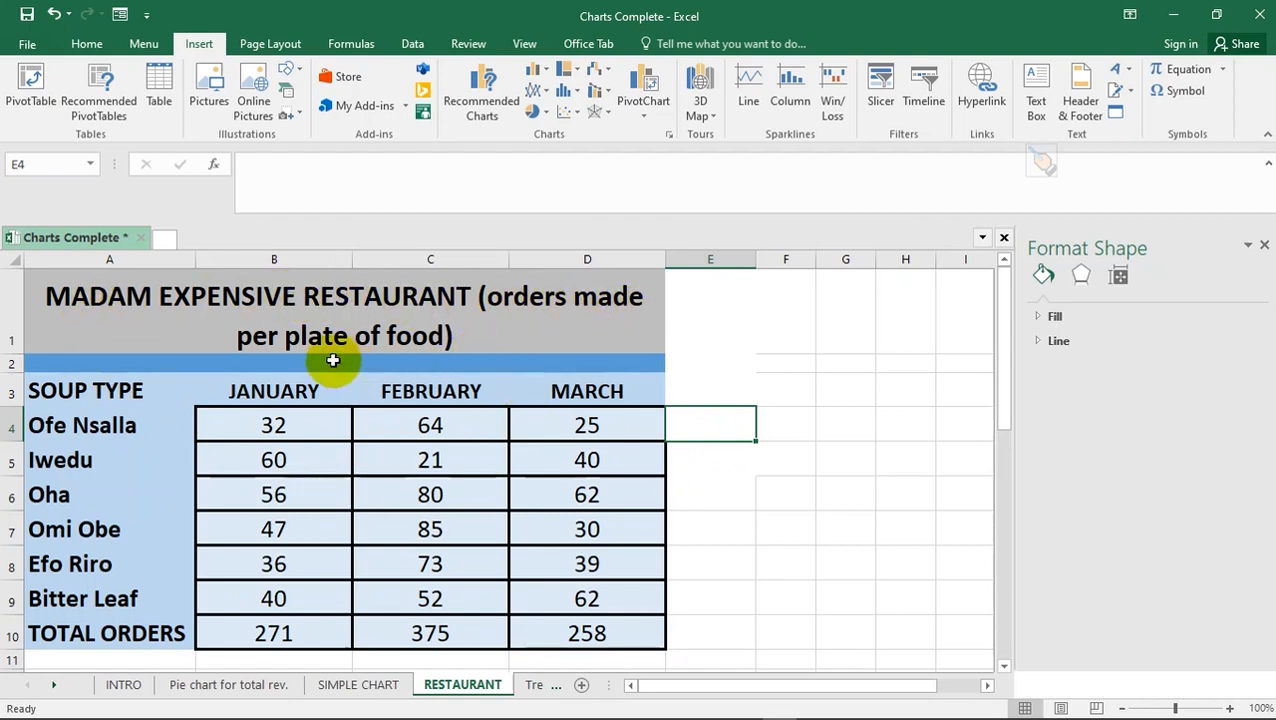
left_click_drag(94, 392, 115, 598)
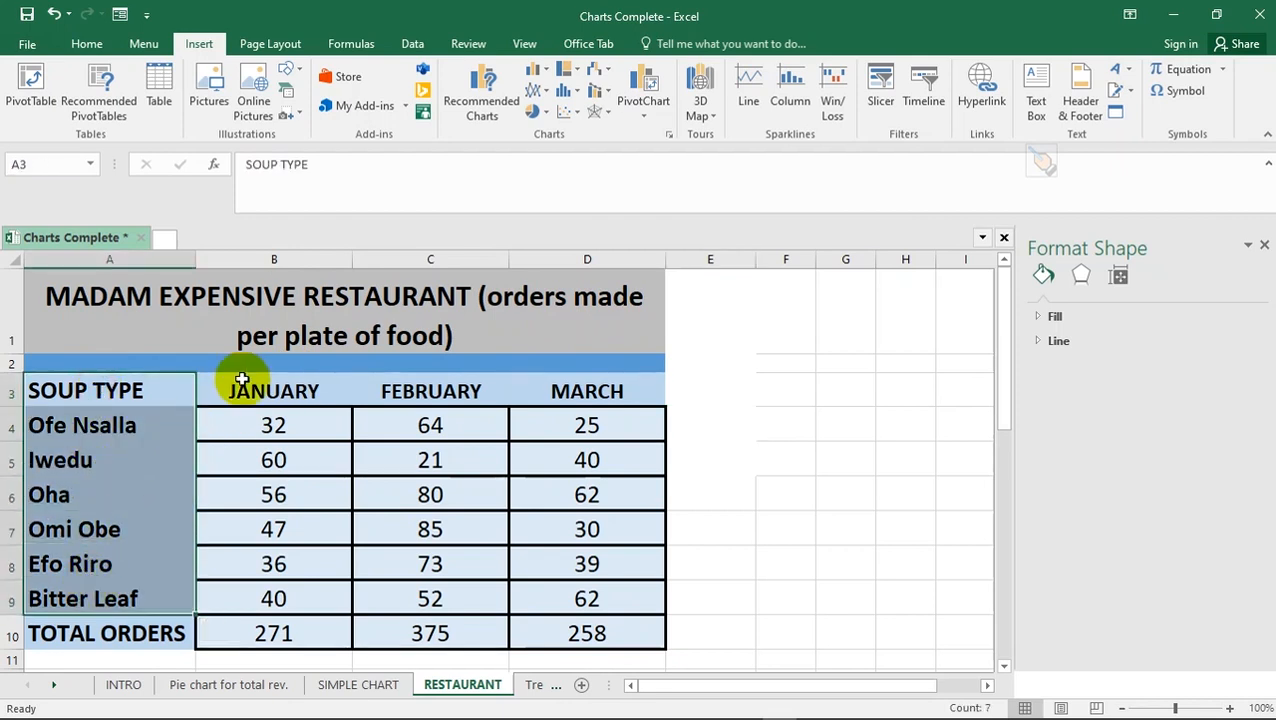
left_click_drag(261, 425, 270, 604)
left_click_drag(407, 421, 430, 530)
left_click_drag(550, 416, 555, 604)
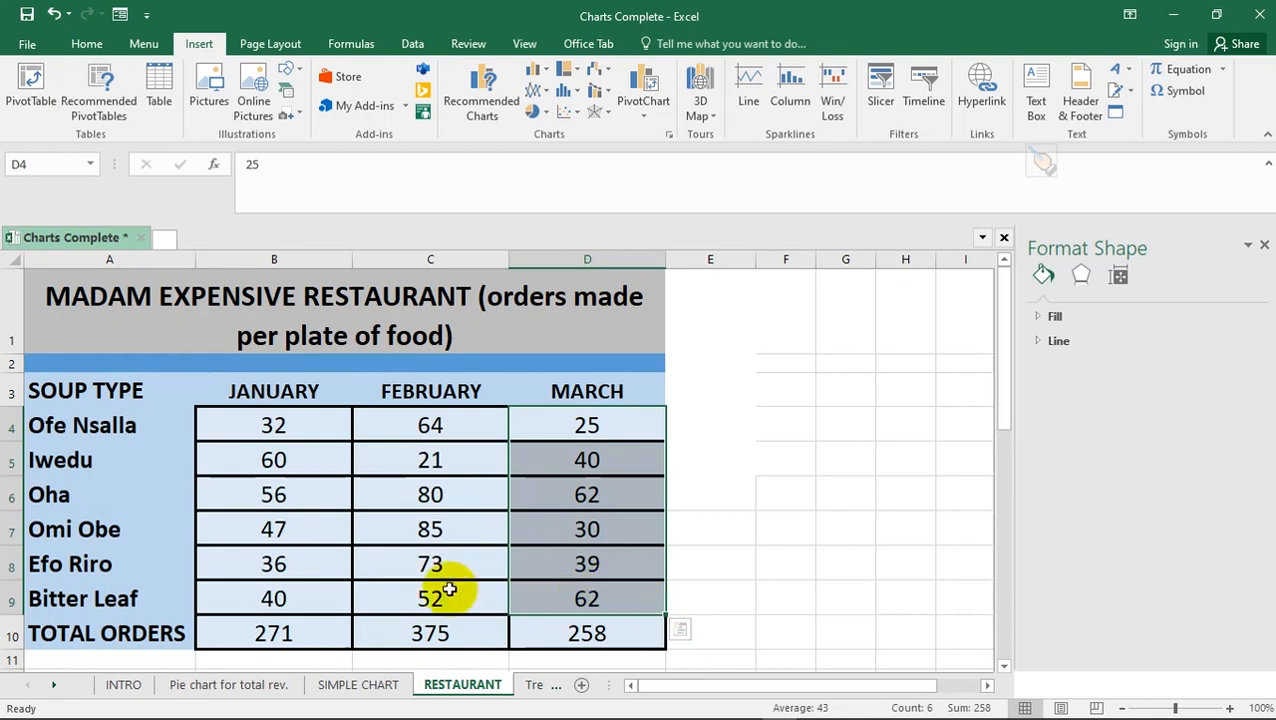
left_click(407, 530)
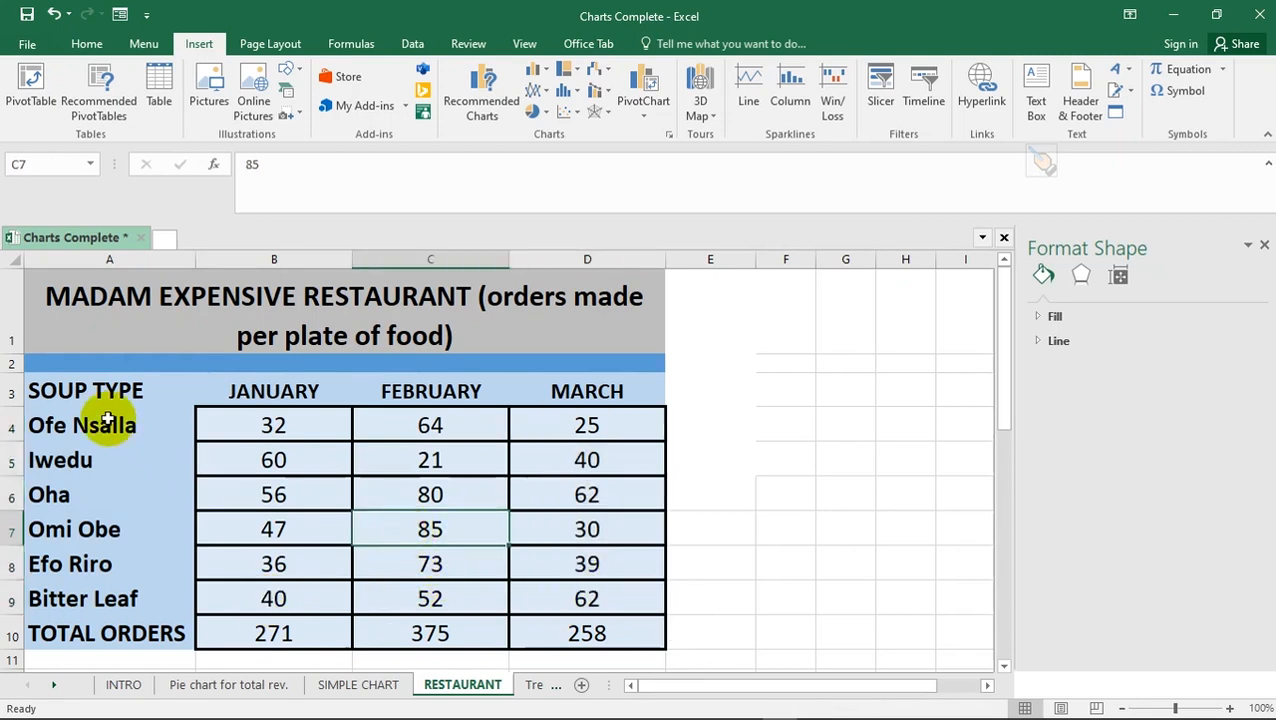
left_click_drag(47, 390, 615, 606)
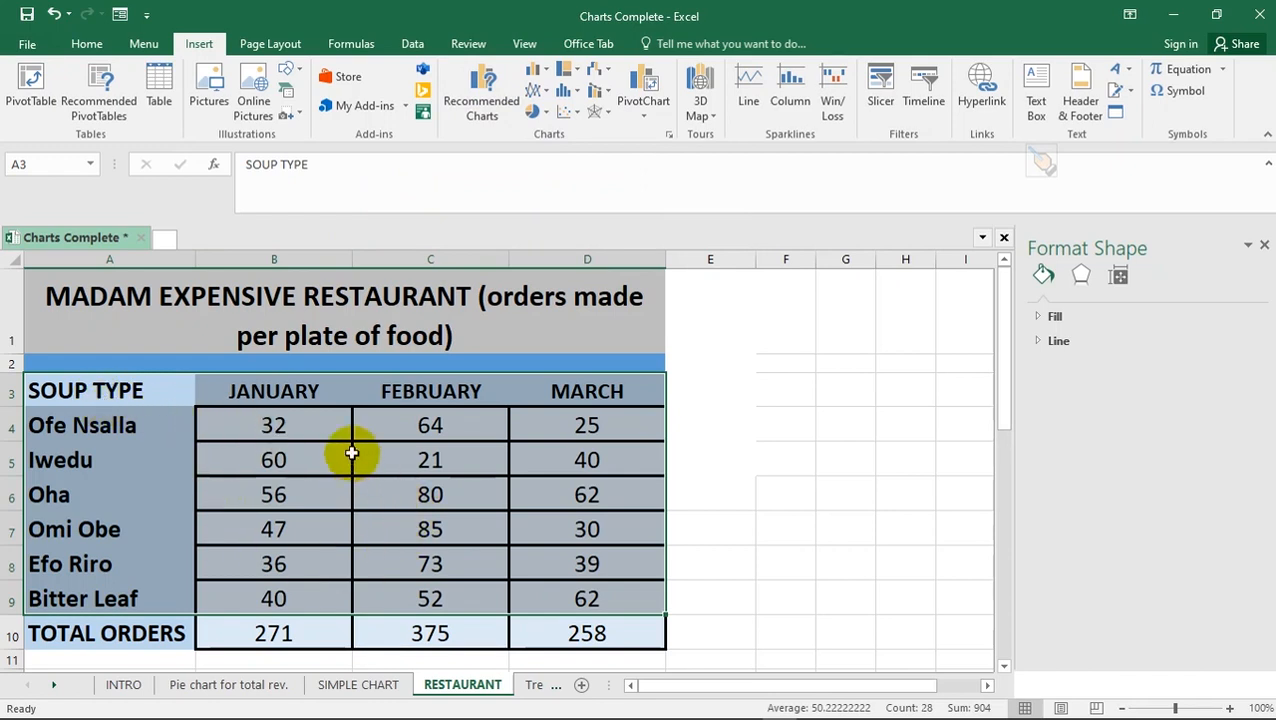
- Try plotting the selected restaurant orders as a 2-D pie chart and move it over the table's lower right part
left_click(545, 115)
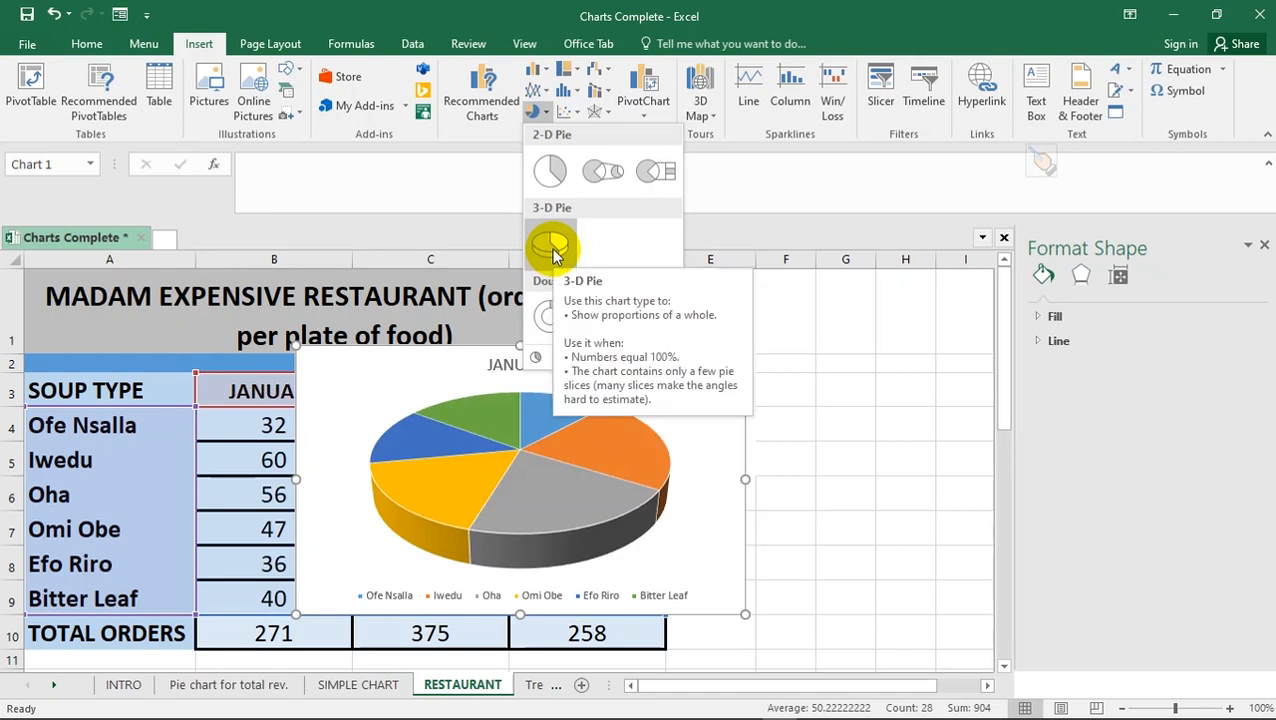
left_click(552, 174)
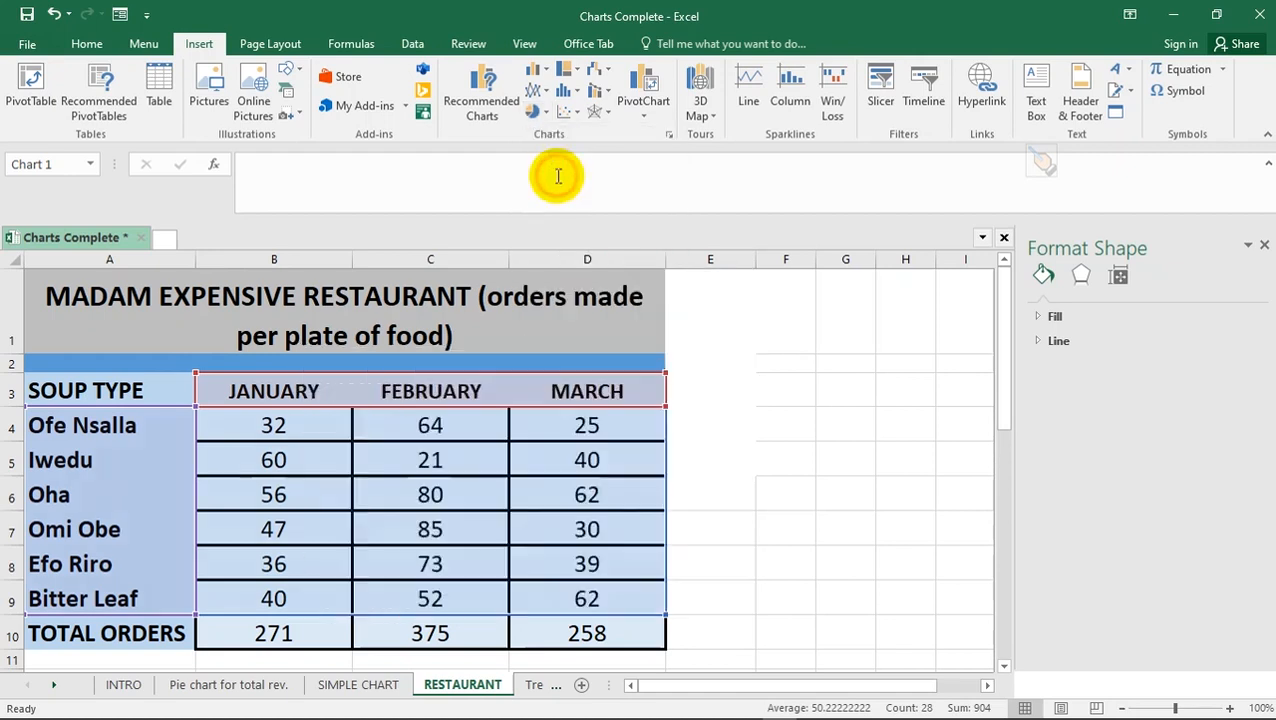
left_click_drag(598, 356, 873, 272)
left_click_drag(652, 362, 889, 450)
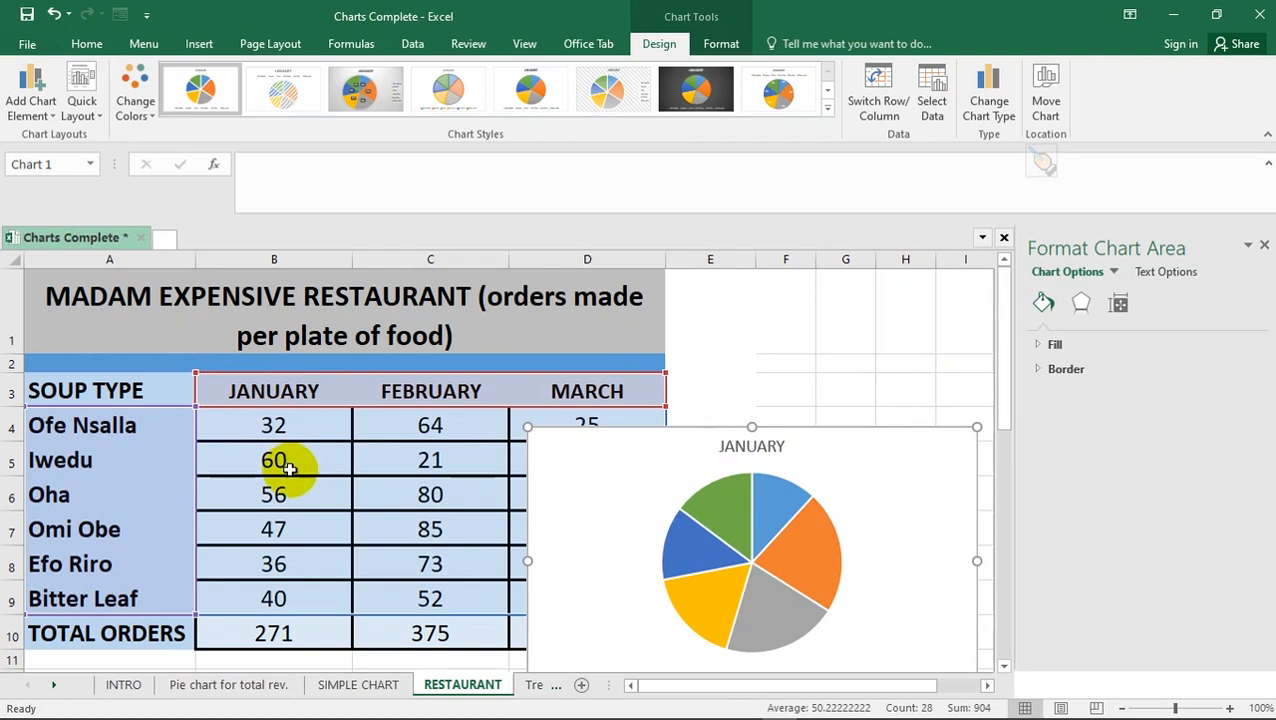
- Undo the moves and the insertion of the restaurant pie chart
key("ctrl+z")
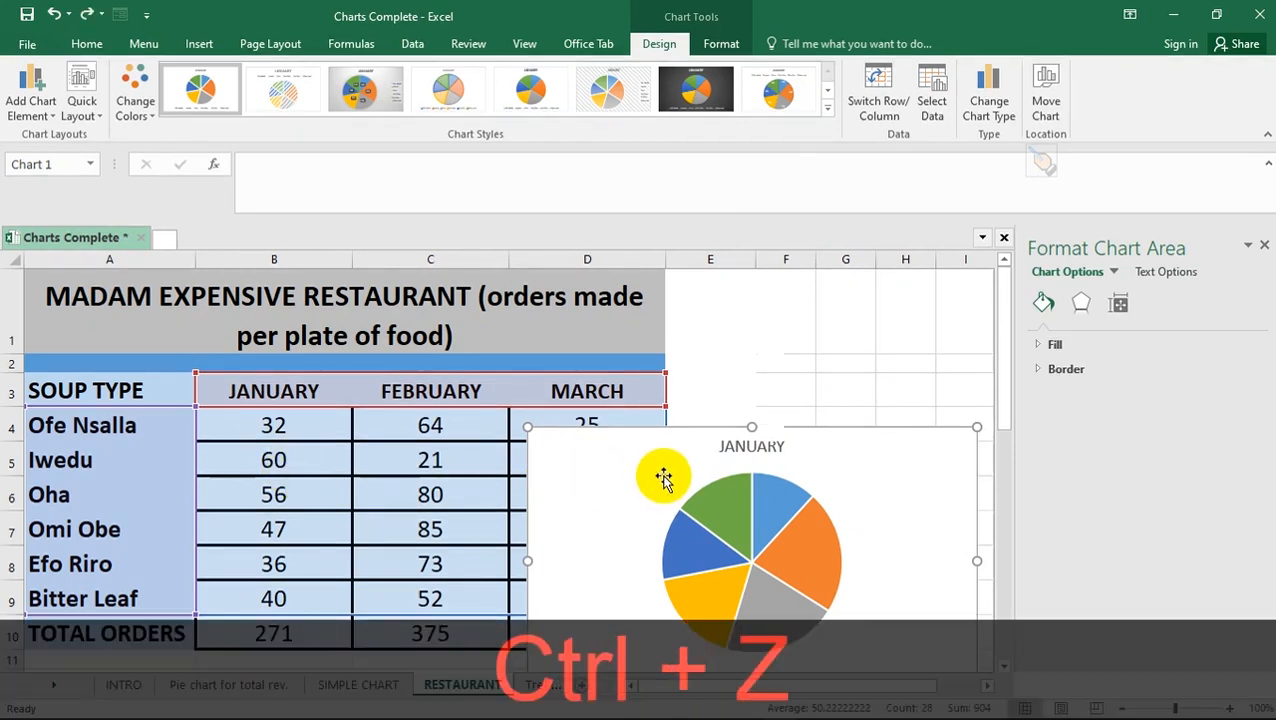
key("ctrl+z")
key("ctrl+z")
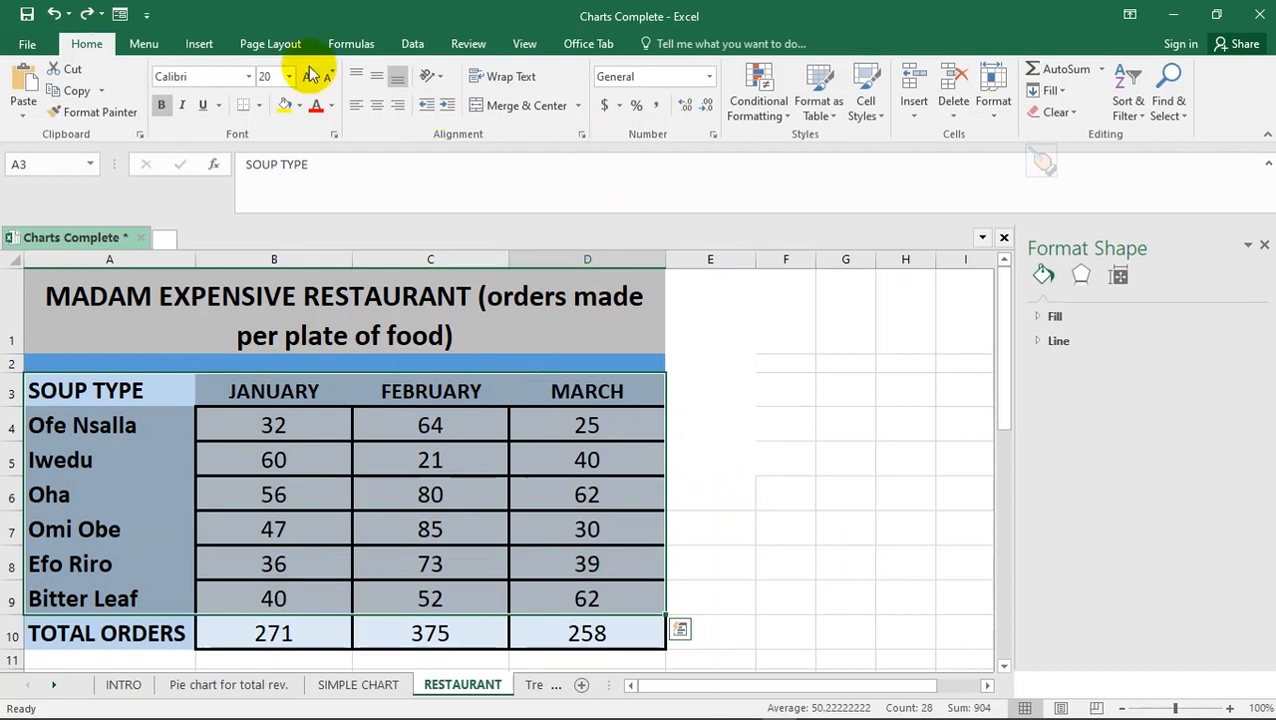
- Insert the recommended Clustered Column chart for the selected soup orders of January, February and March
left_click(199, 43)
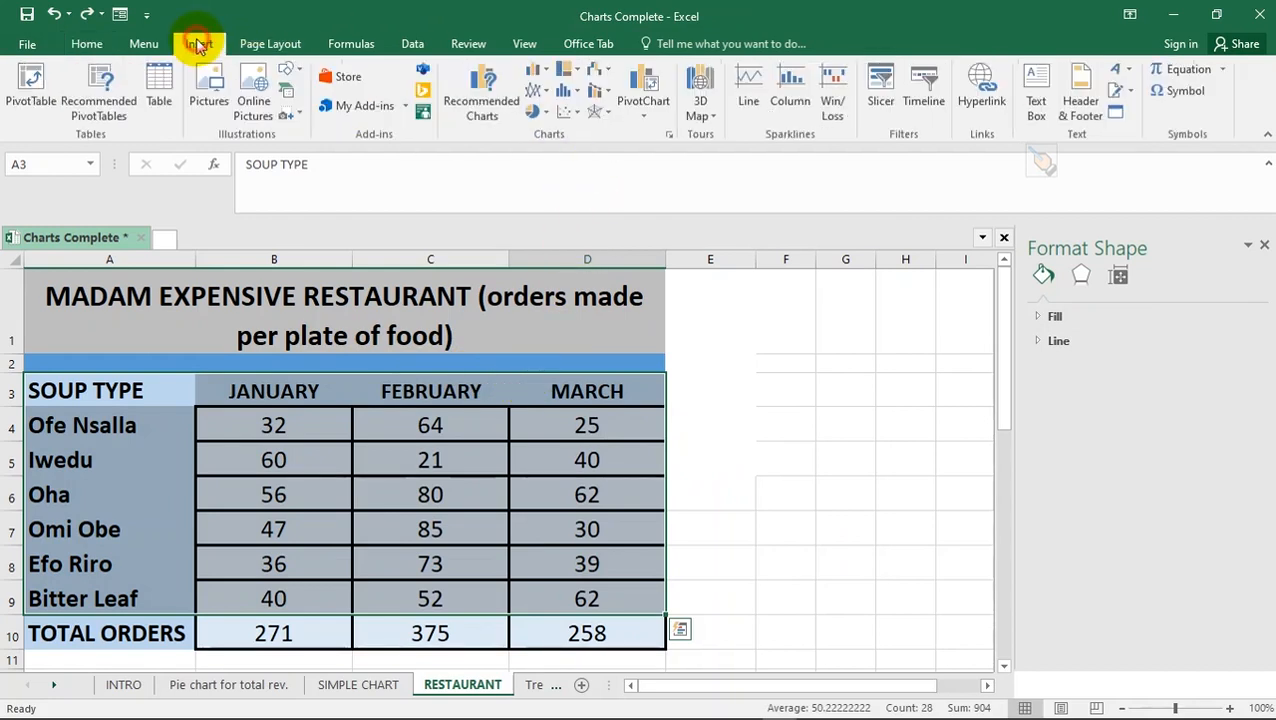
left_click(490, 82)
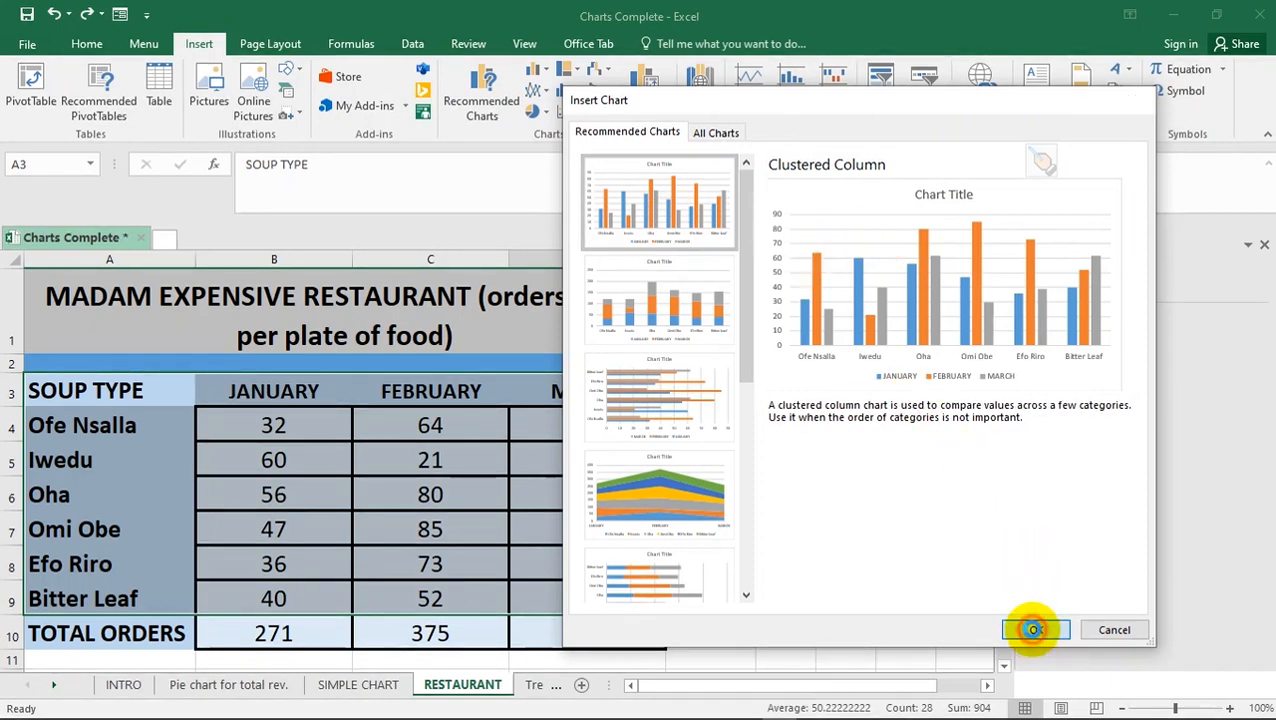
left_click(1035, 630)
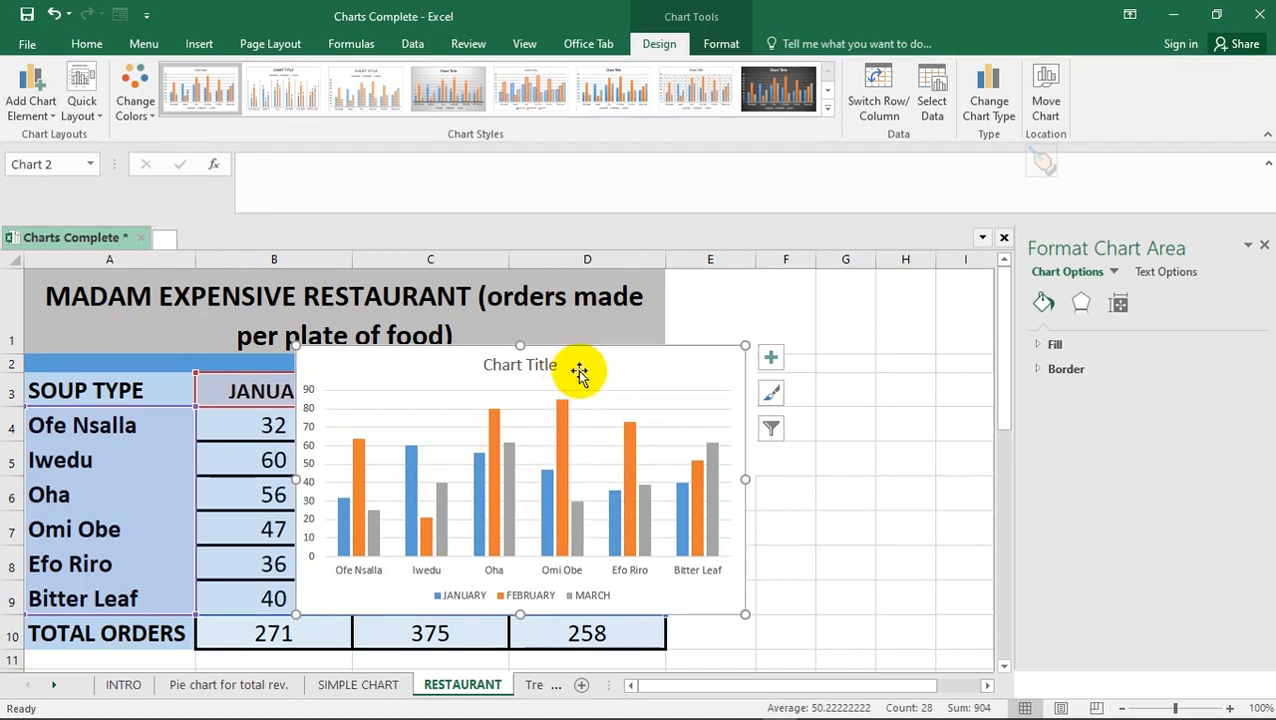
- Move the clustered column chart clear of the restaurant table into the empty columns F to K, and close the formatting pane
left_click_drag(621, 362, 884, 362)
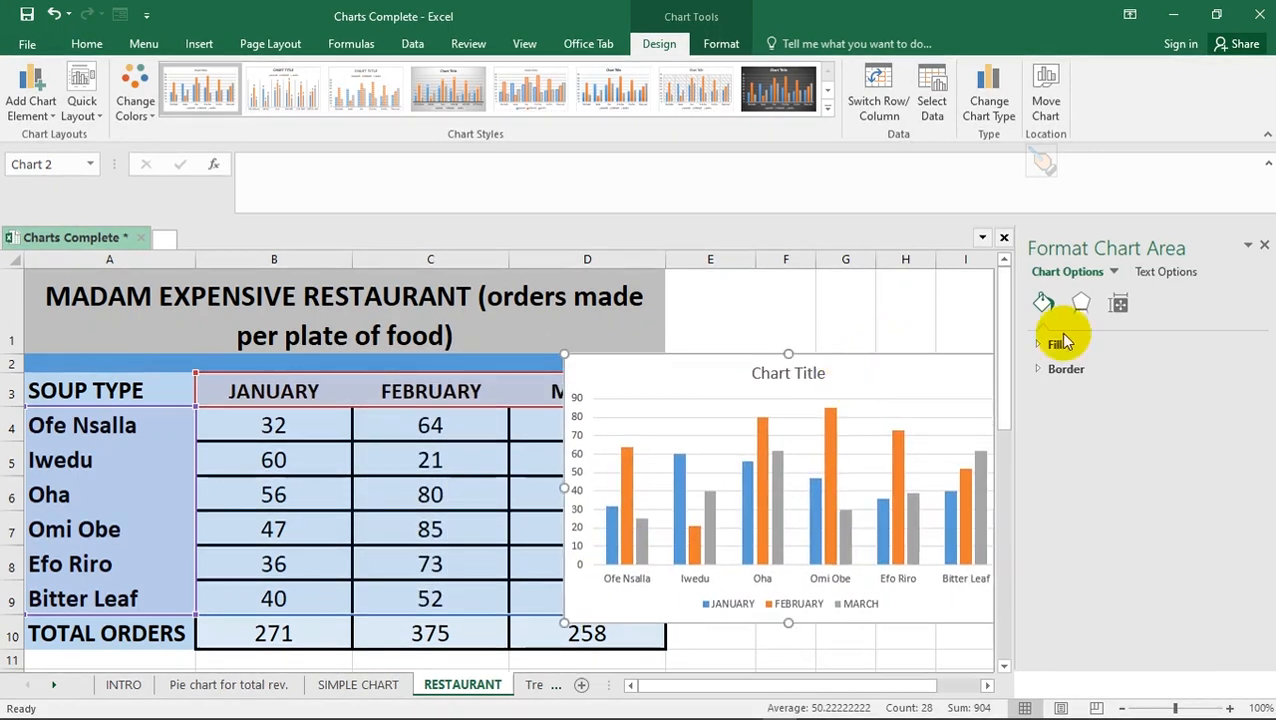
left_click(1263, 247)
left_click_drag(854, 370, 1015, 319)
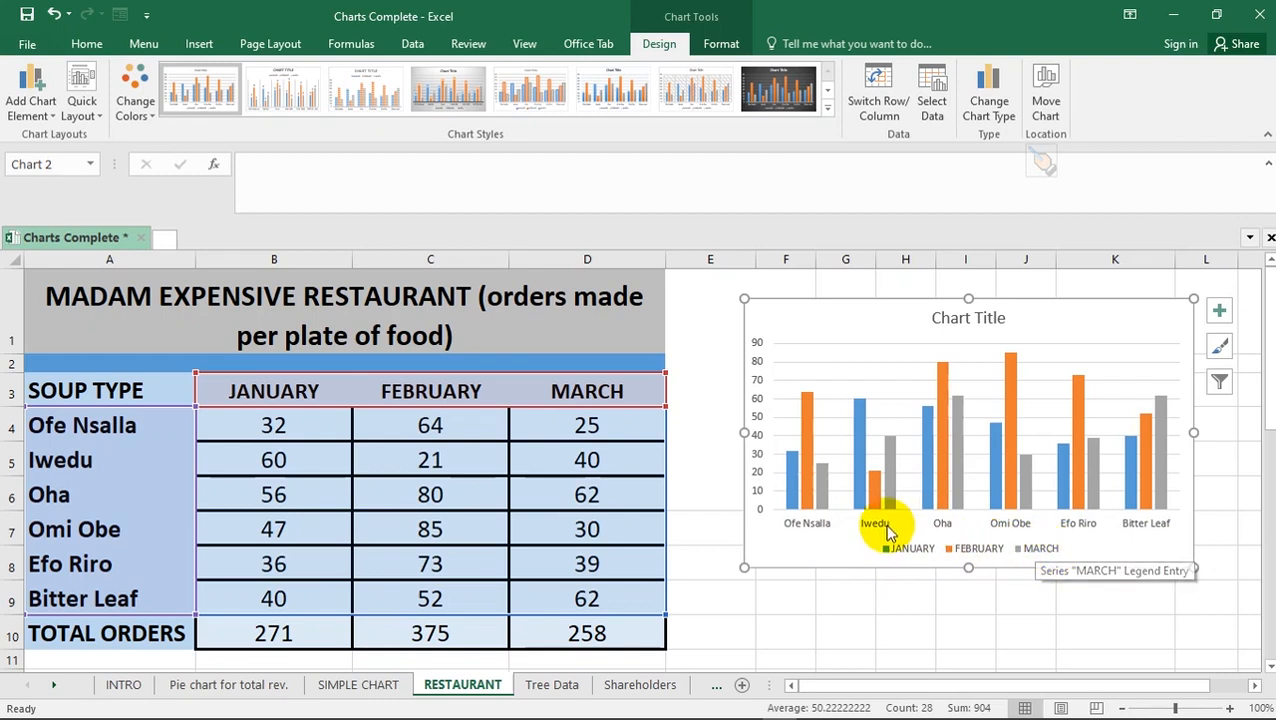
- Change the column chart's title to "Orders Made"
left_click(962, 318)
double_click(962, 318)
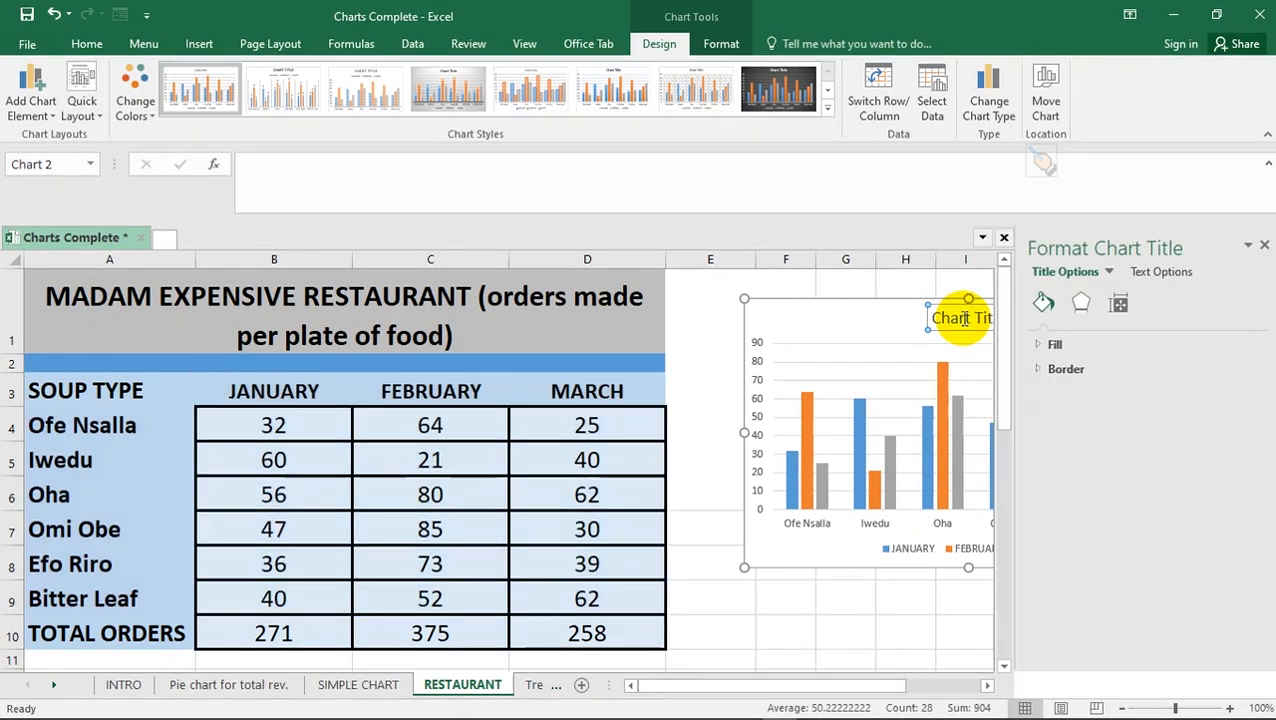
key("ctrl+a")
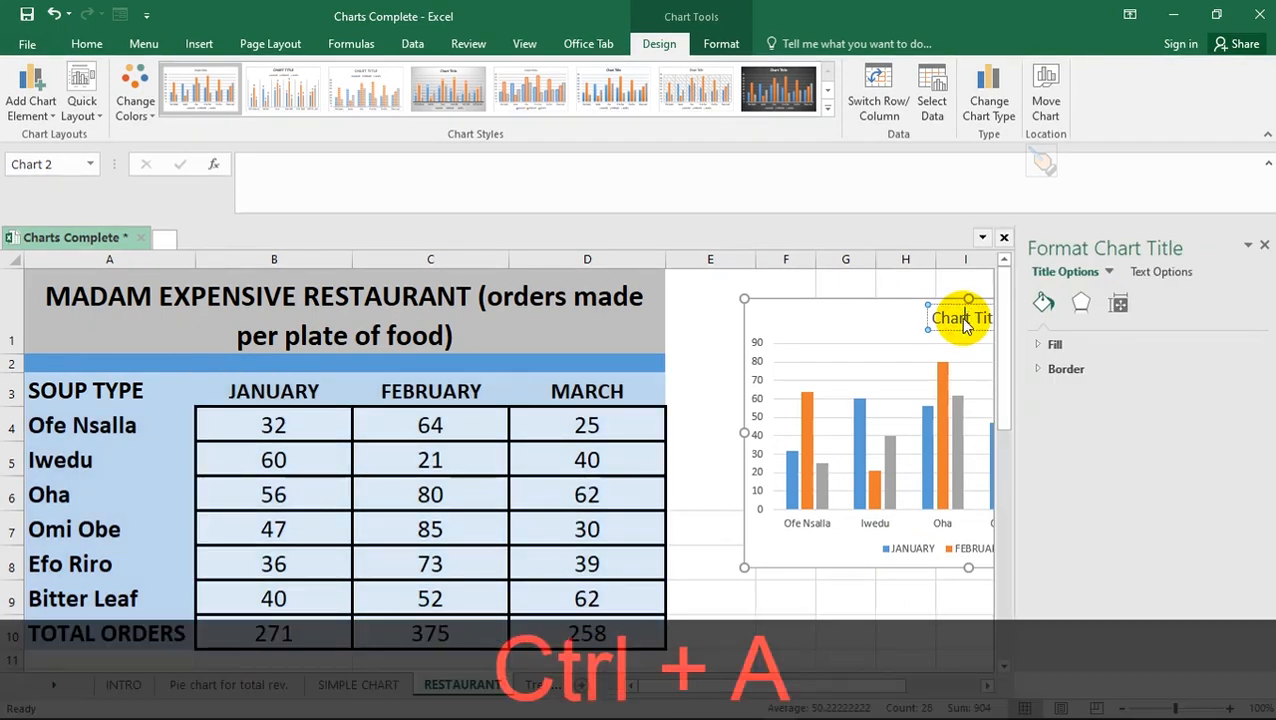
type("Orders")
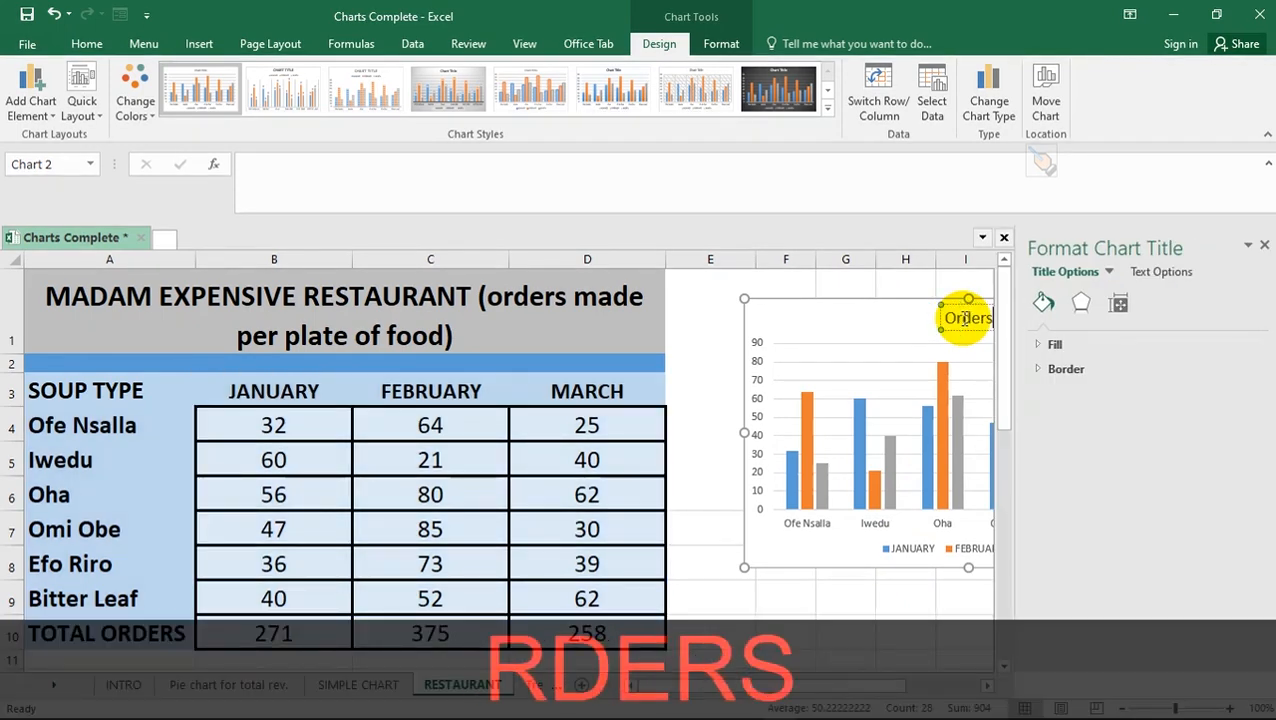
left_click(886, 309)
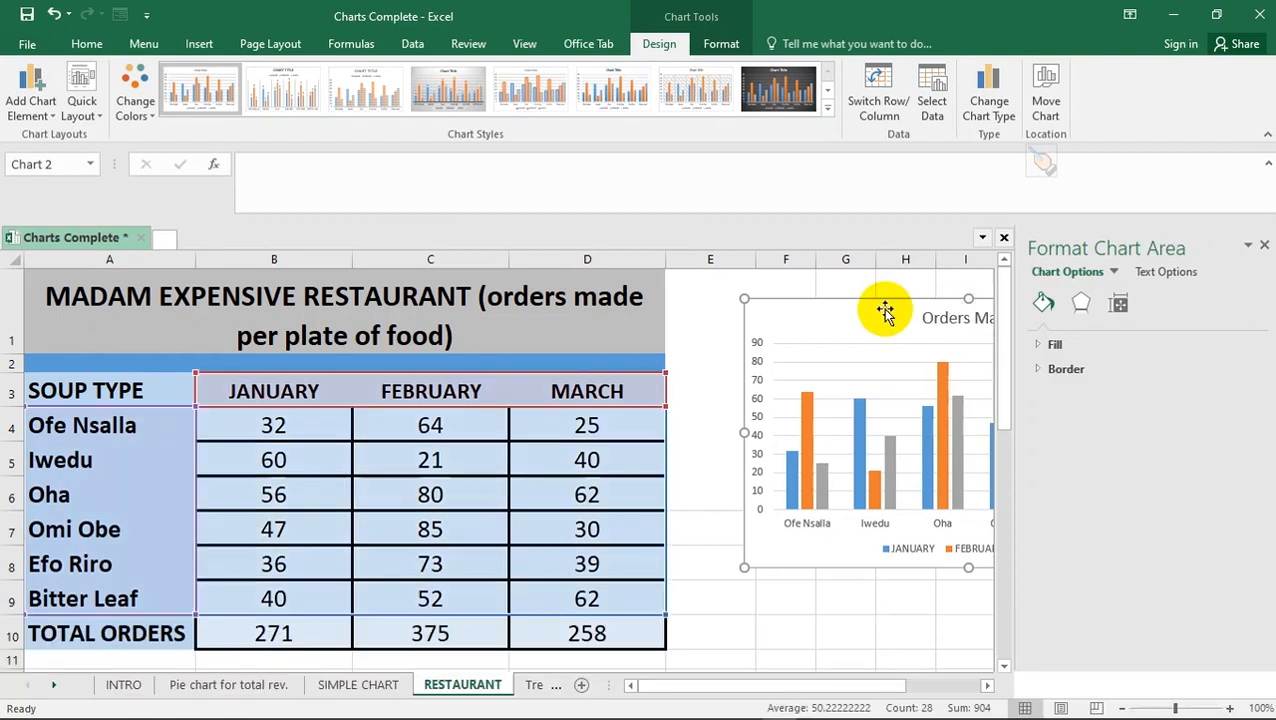
- Reposition the Orders Made chart just beside the restaurant table, over columns E to K, and close the formatting pane
left_click_drag(886, 309, 794, 291)
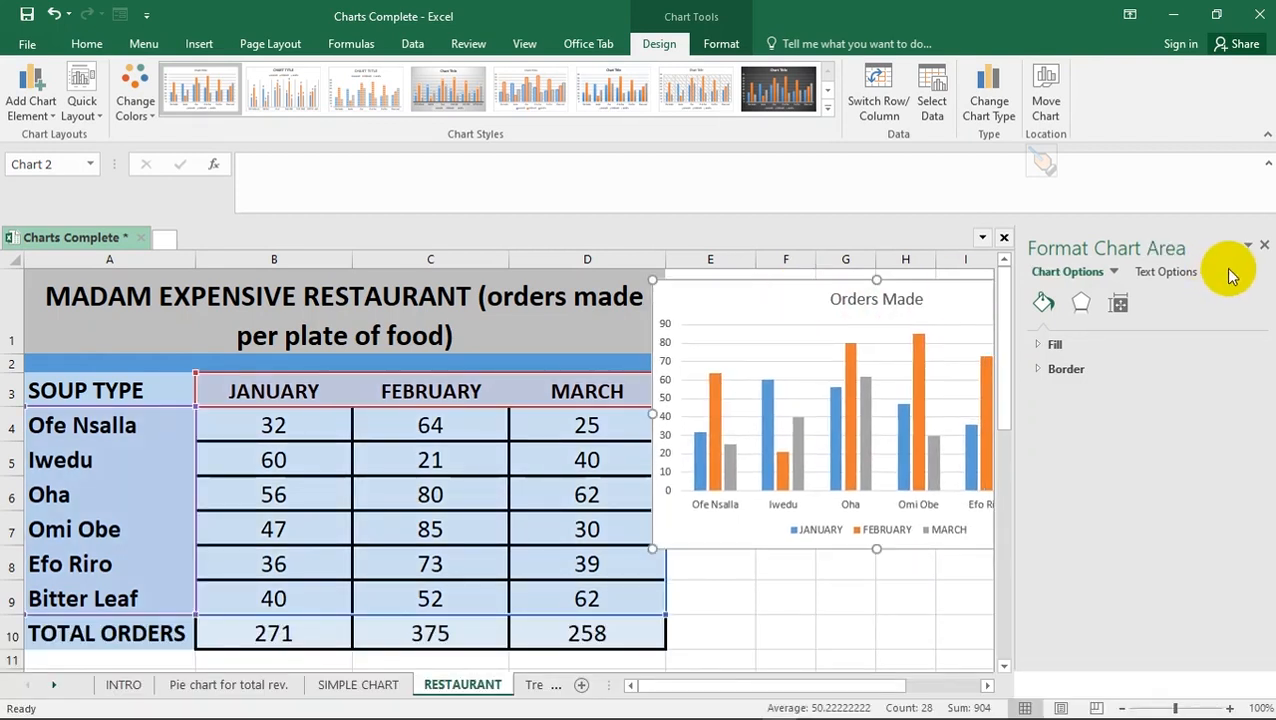
left_click(1265, 245)
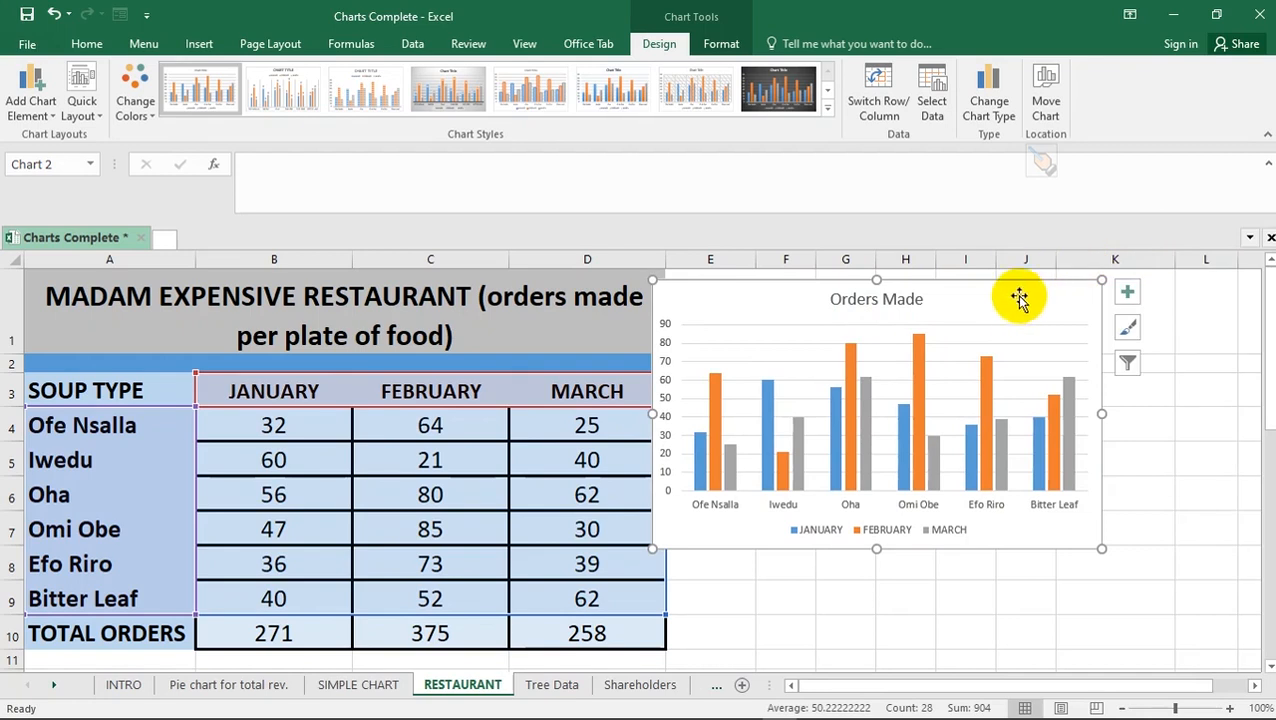
left_click_drag(1011, 302, 1066, 309)
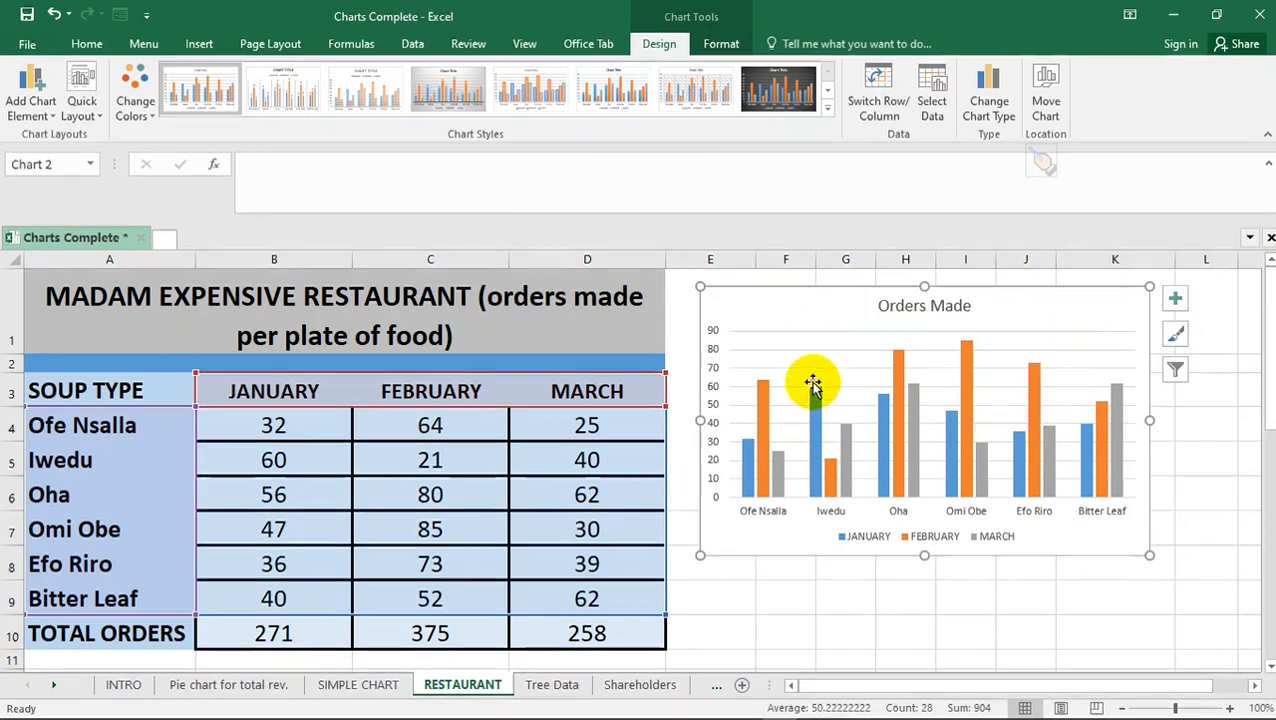
- Switch the chart's rows and columns so the months form the horizontal categories and each soup type is a series
left_click(887, 118)
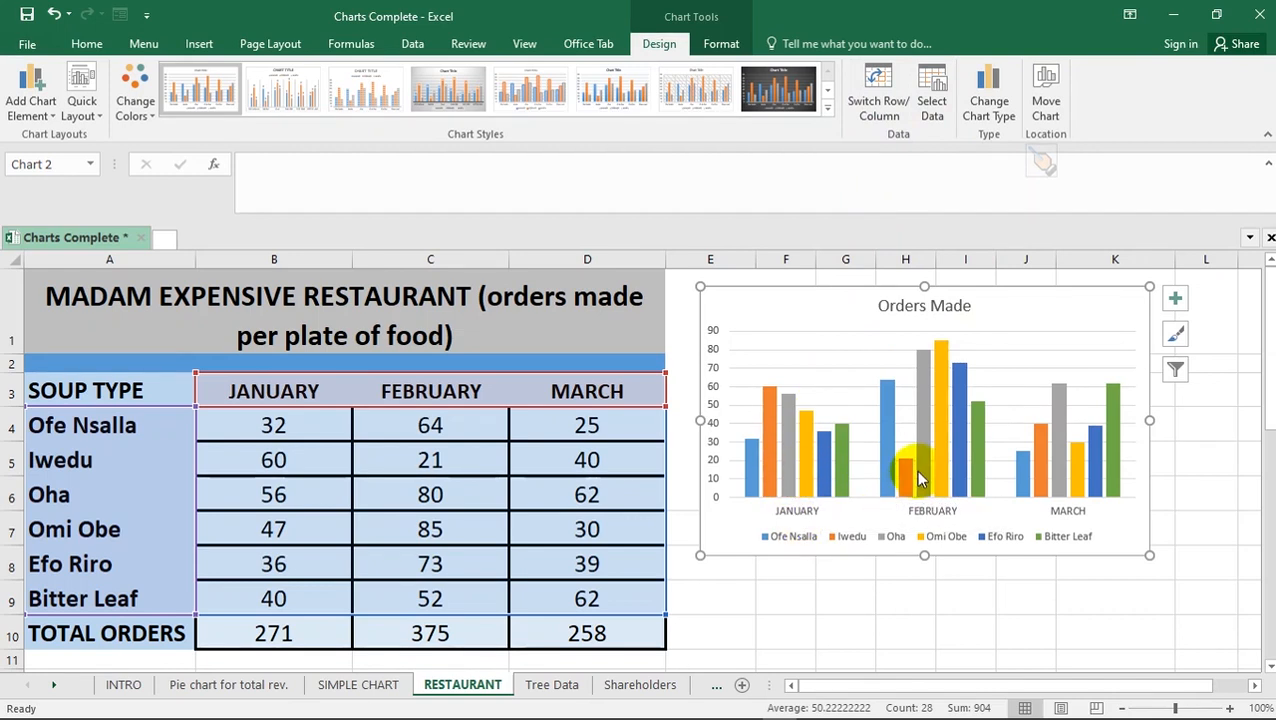
left_click(868, 110)
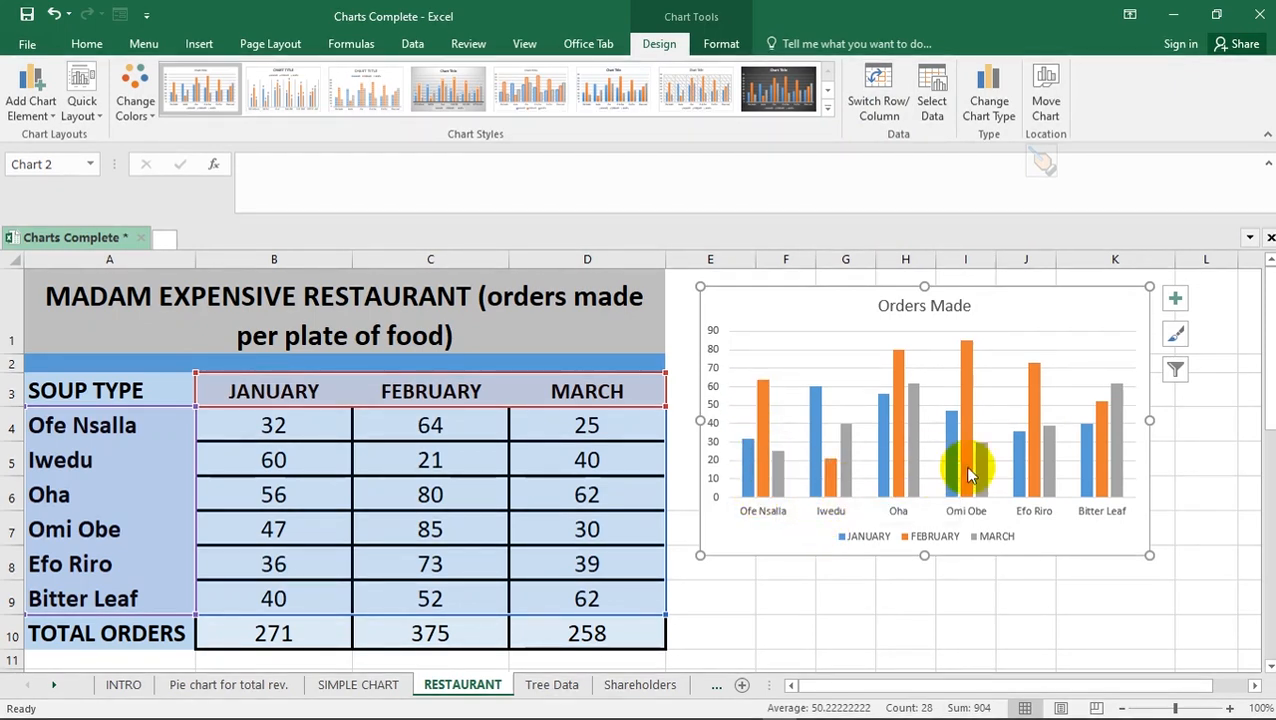
left_click(887, 112)
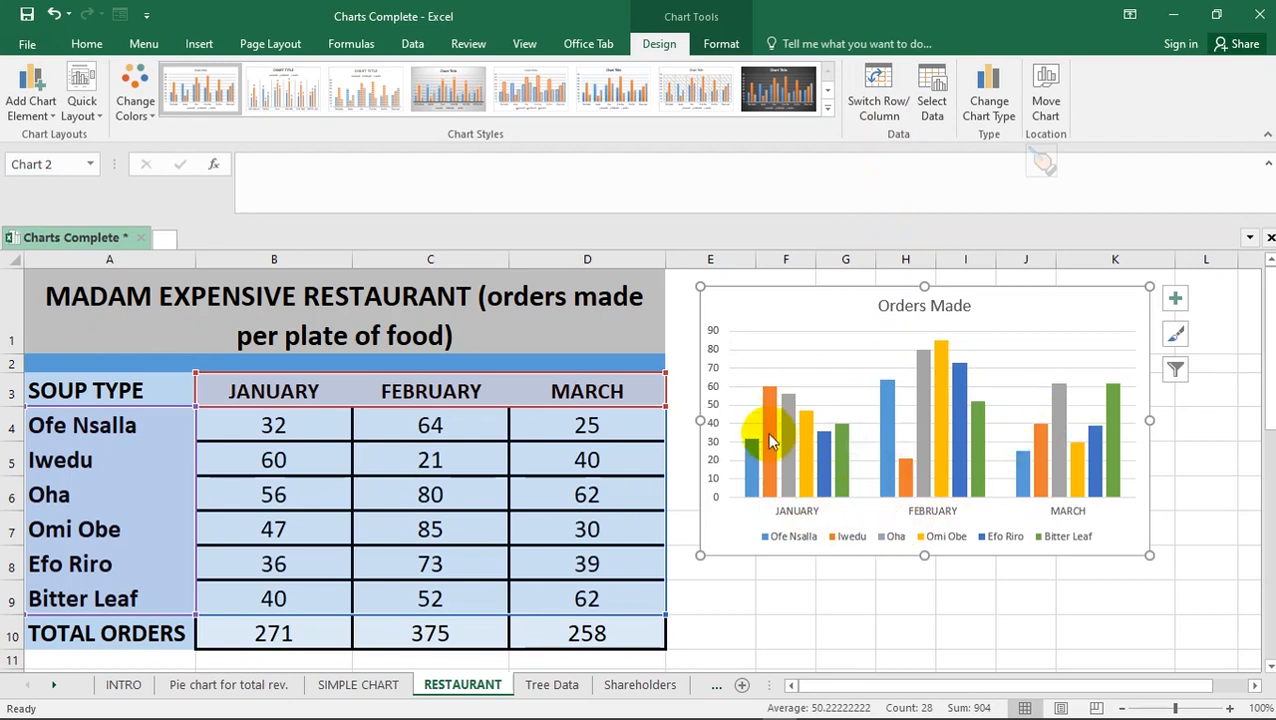
- Apply the dark background chart style to the Orders Made chart and browse the colour palettes without choosing one
left_click(783, 90)
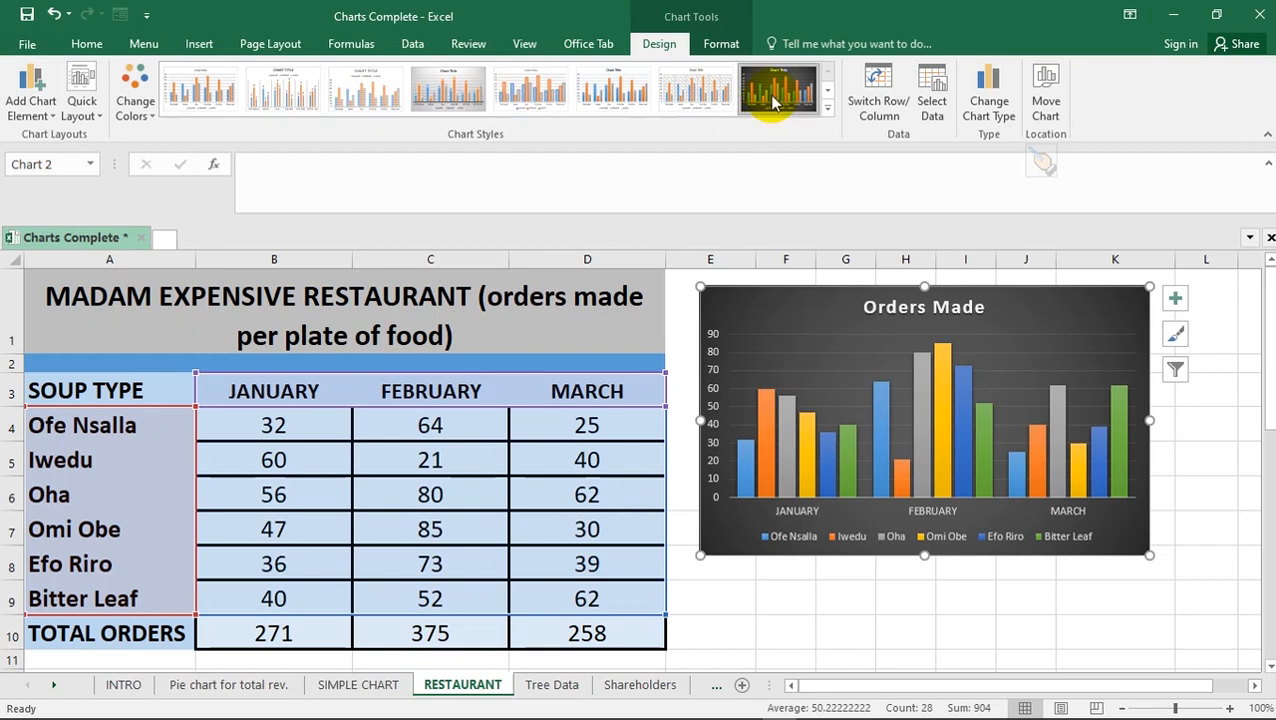
left_click(130, 107)
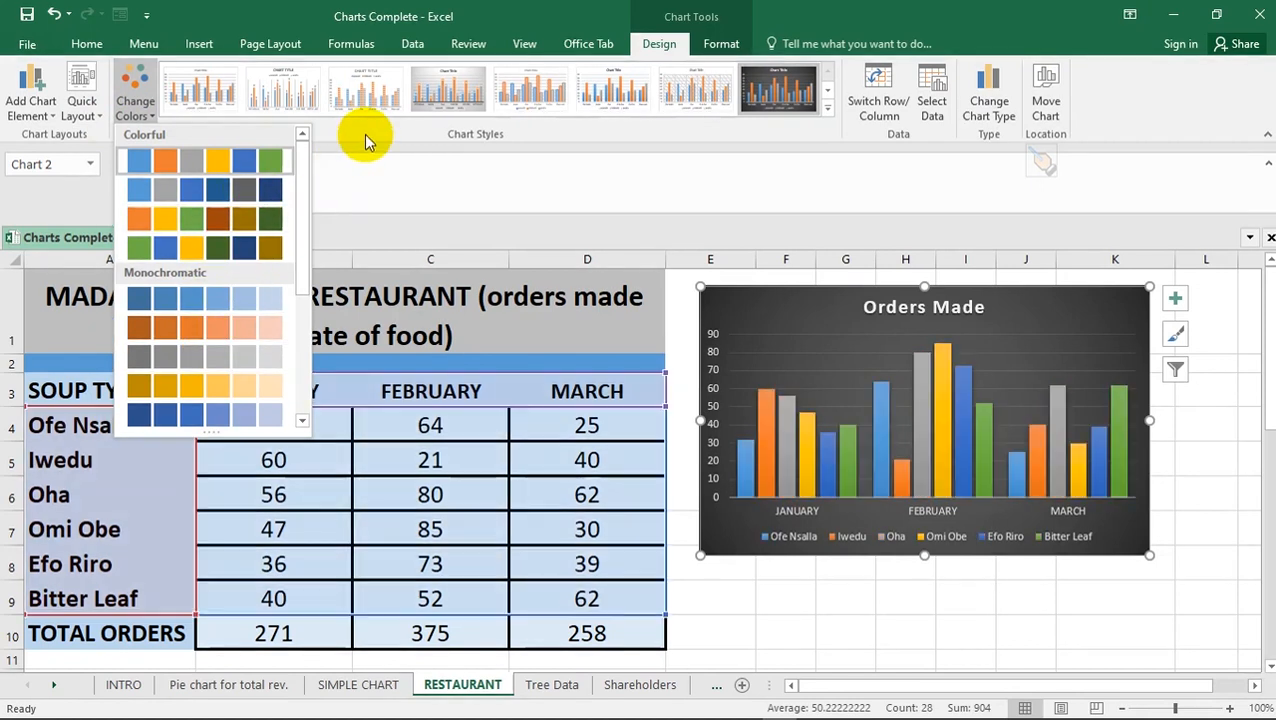
left_click(381, 172)
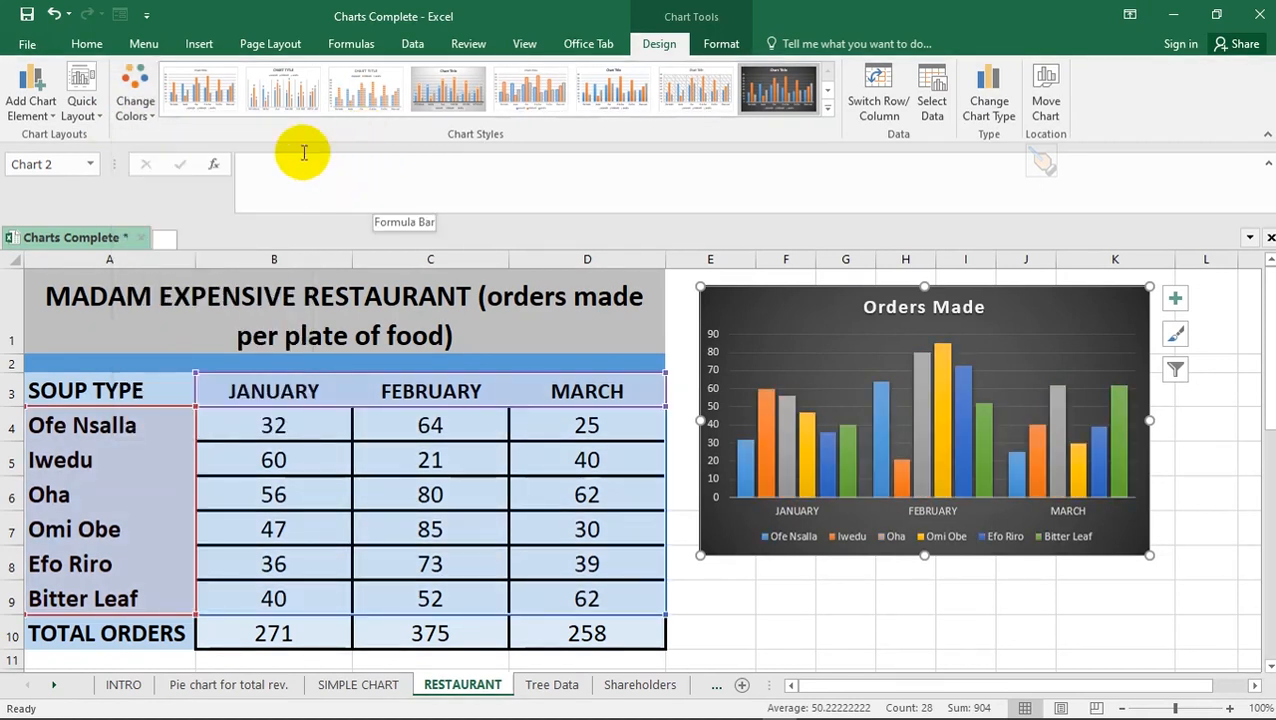
left_click(278, 135)
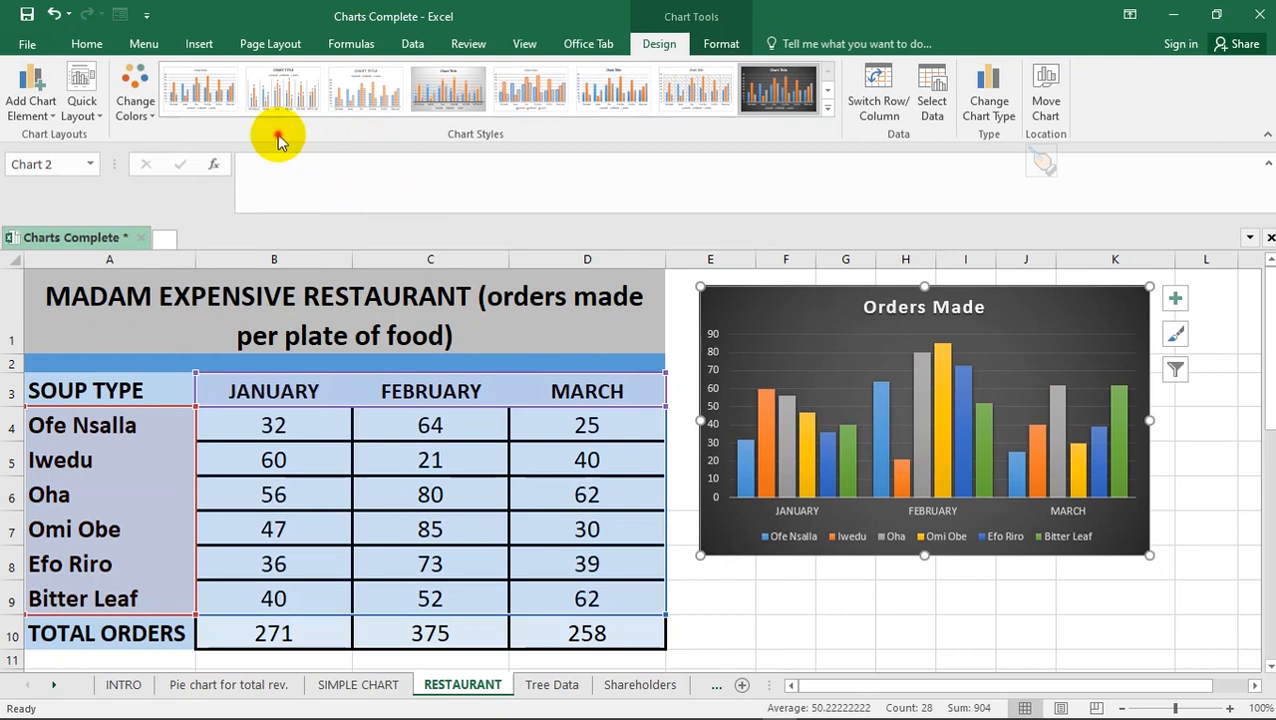
- Apply the quick layout with a chart title, both axis titles and the legend beside the plot, and select its axis titles
left_click(84, 110)
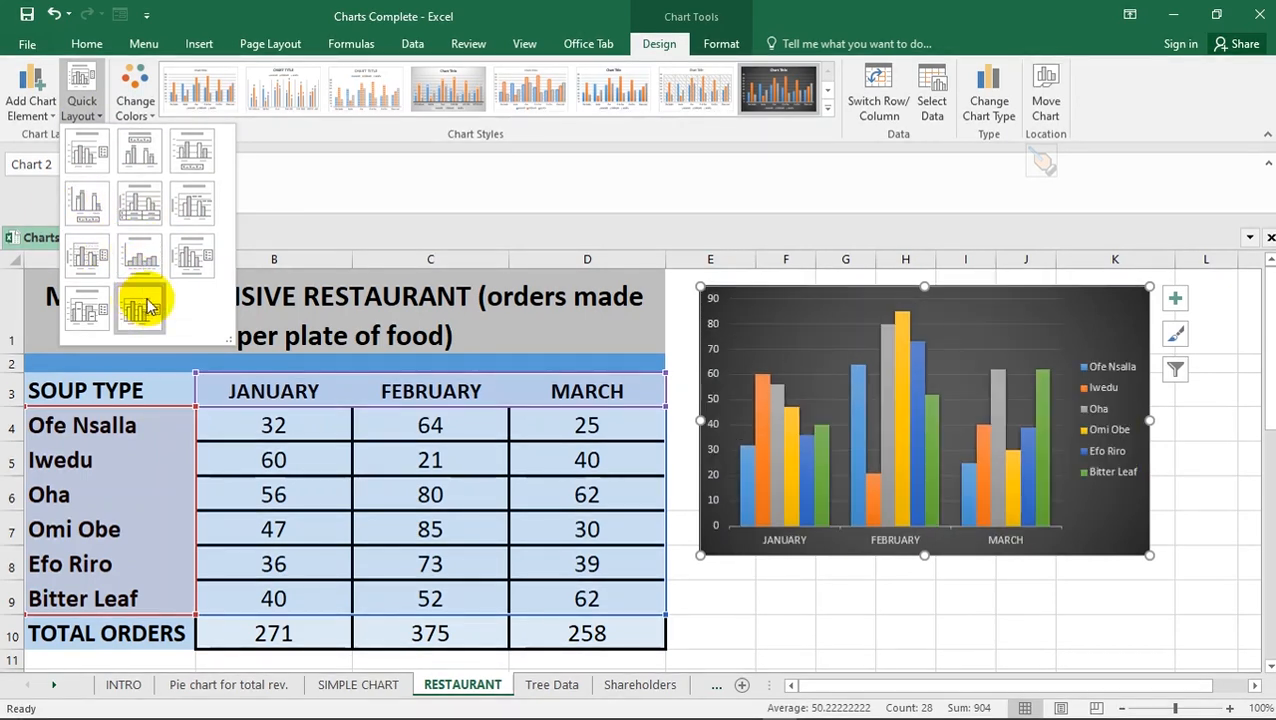
left_click(190, 262)
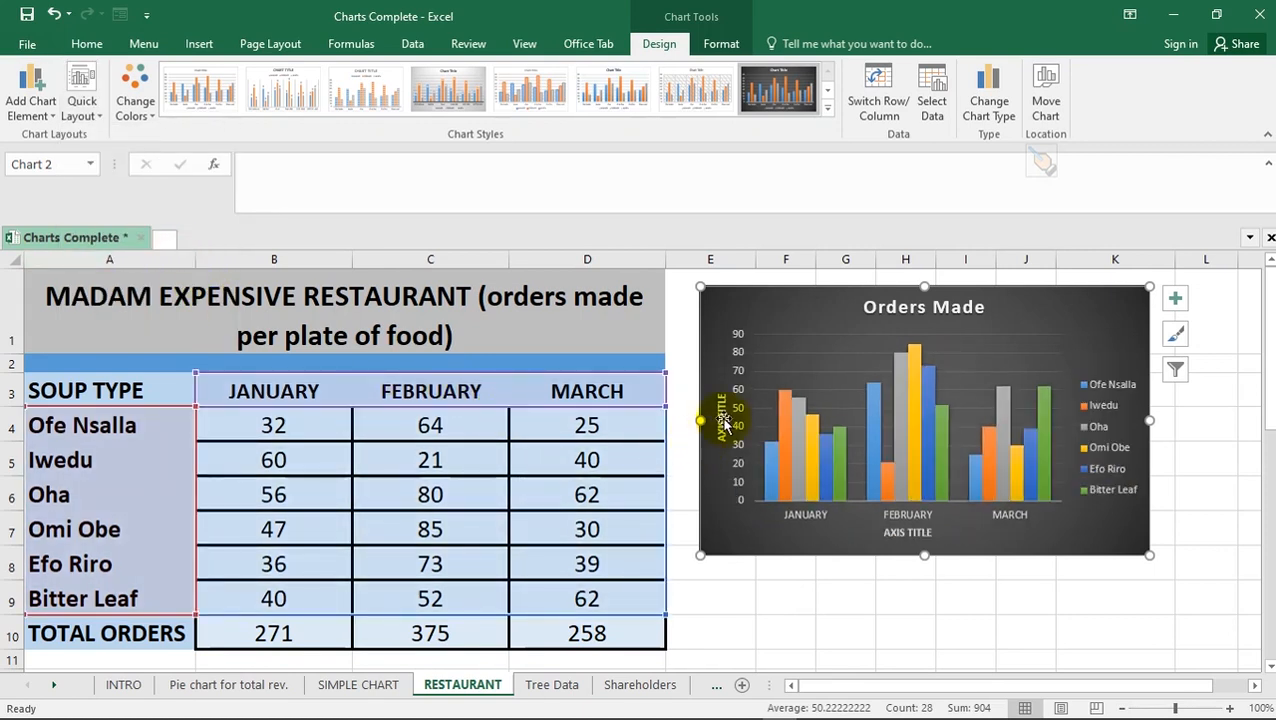
left_click(730, 415)
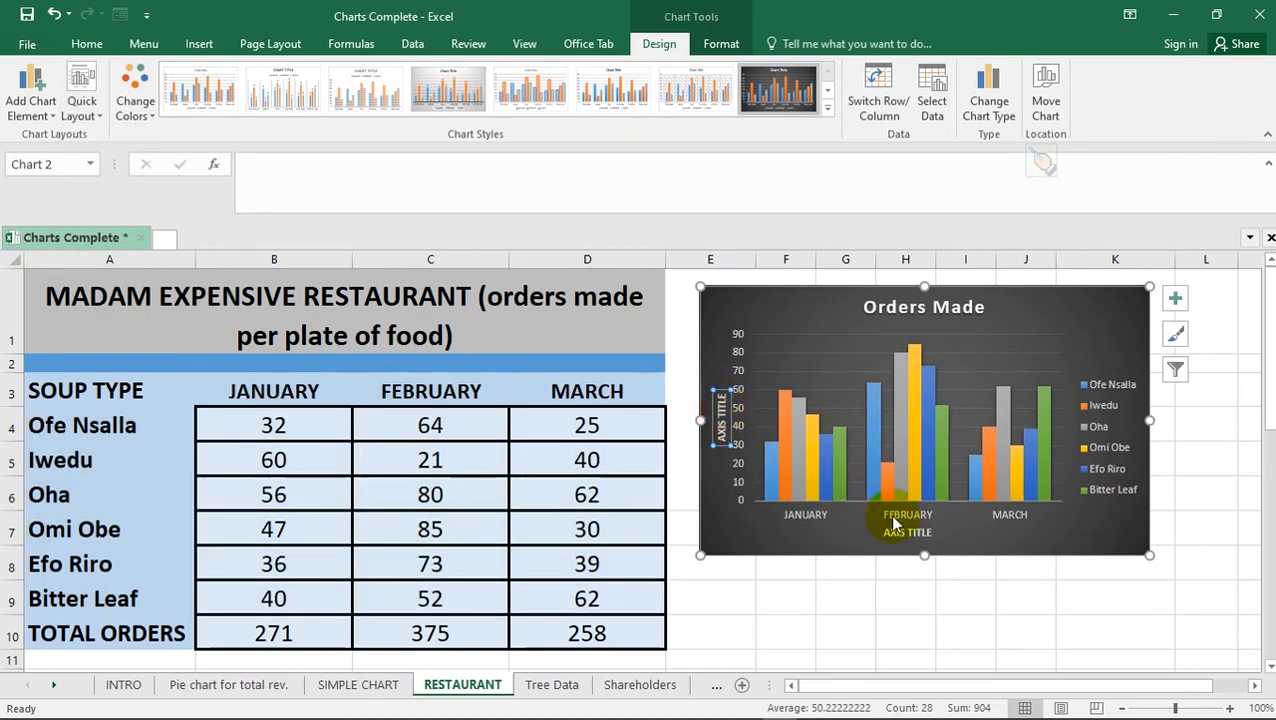
left_click(908, 533)
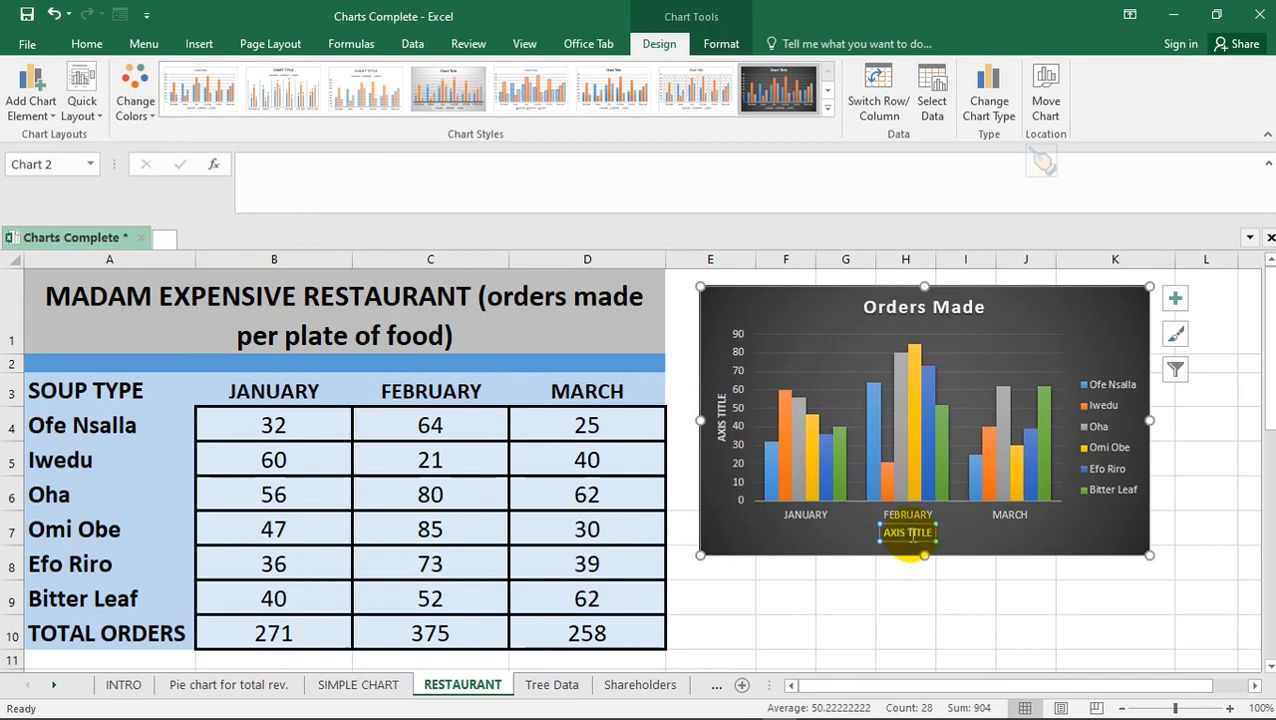
- Try turning the Orders Made chart's data labels on and off, and its chart title and axis titles off and on
left_click(1174, 302)
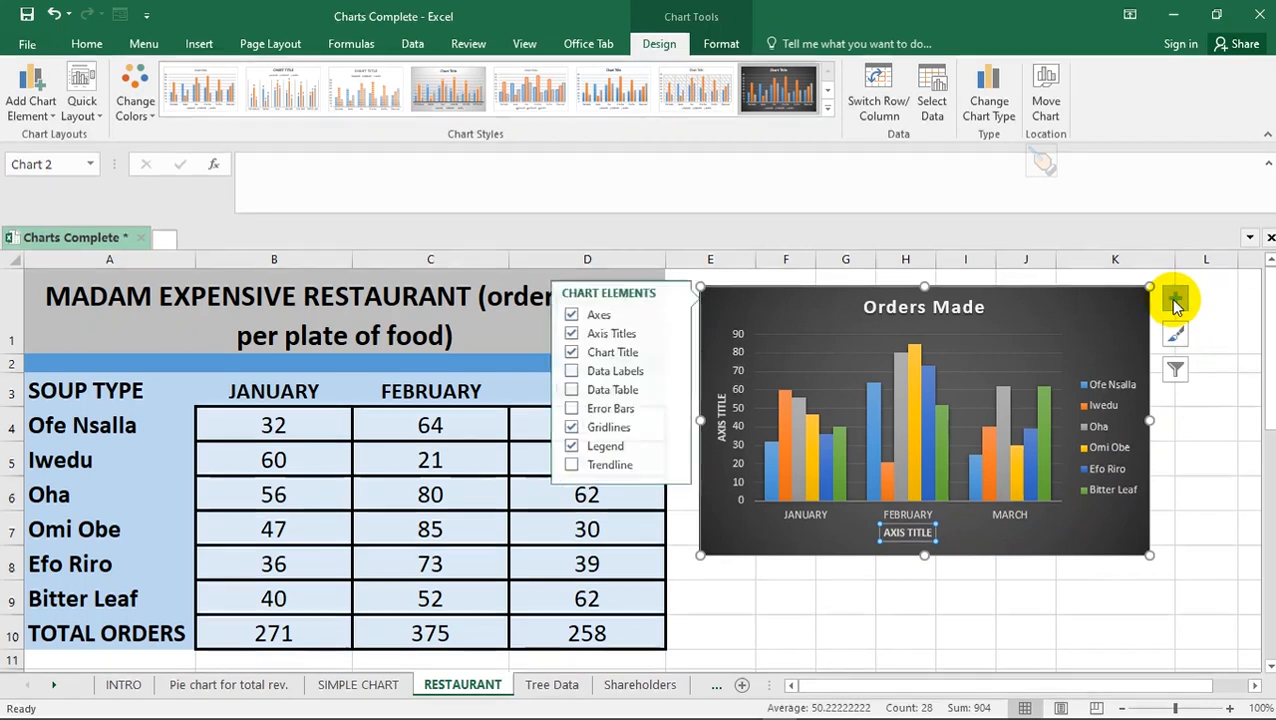
left_click(564, 372)
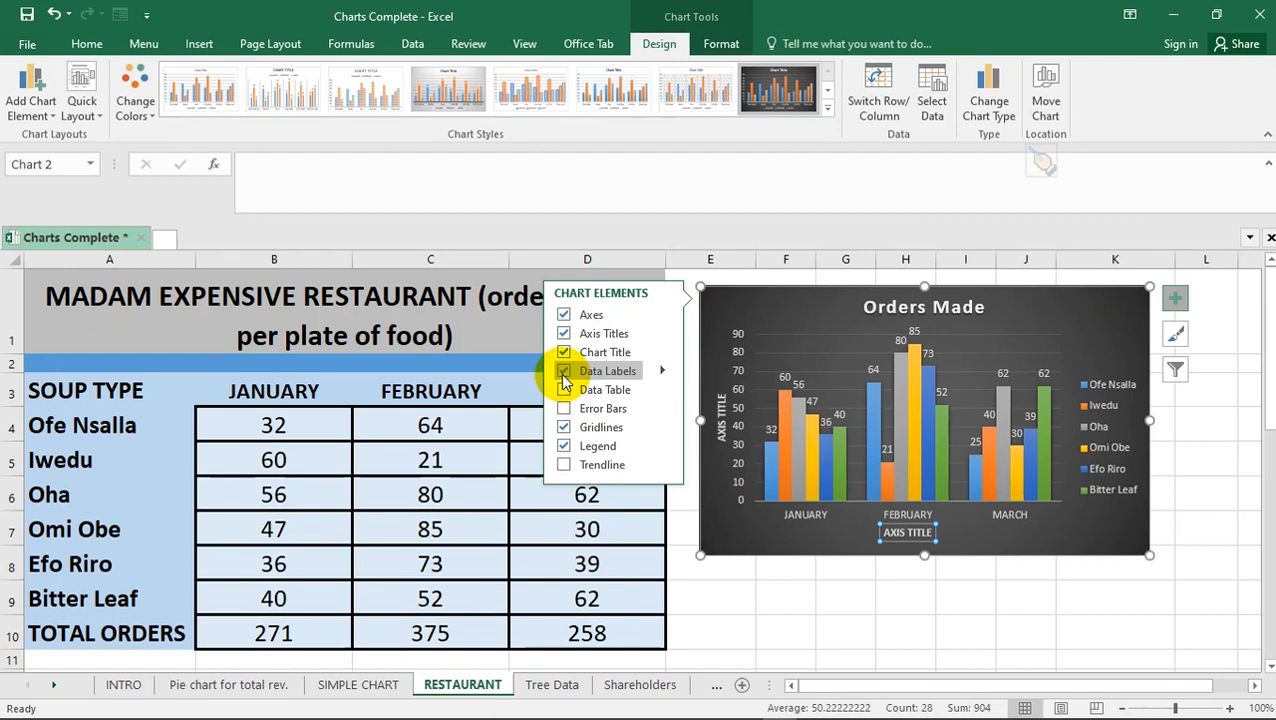
left_click(564, 374)
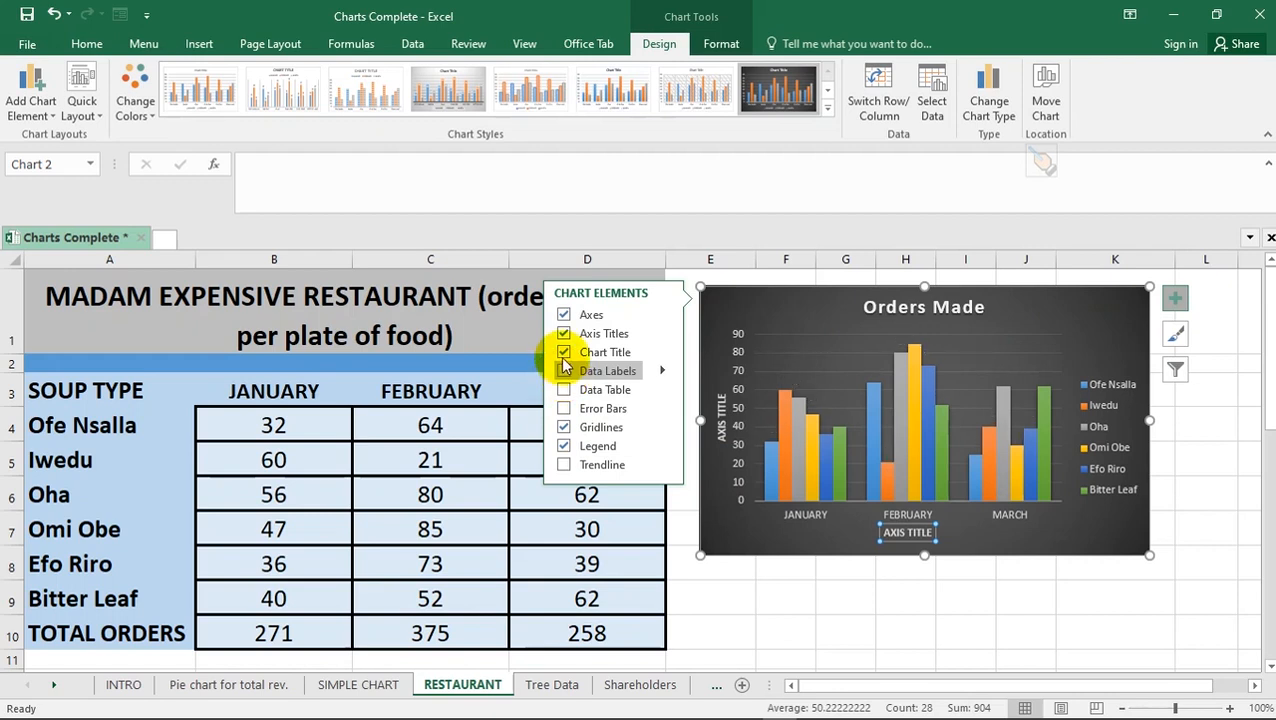
left_click(564, 353)
left_click(564, 353)
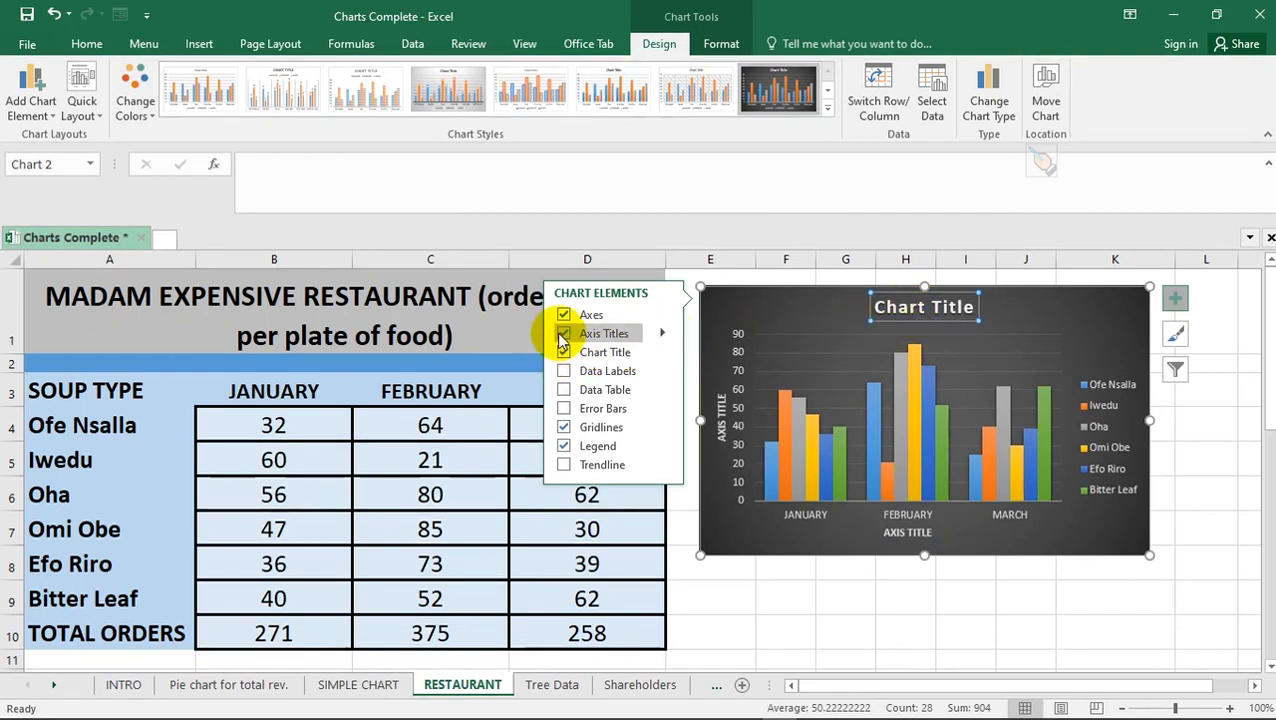
left_click(563, 334)
left_click(563, 334)
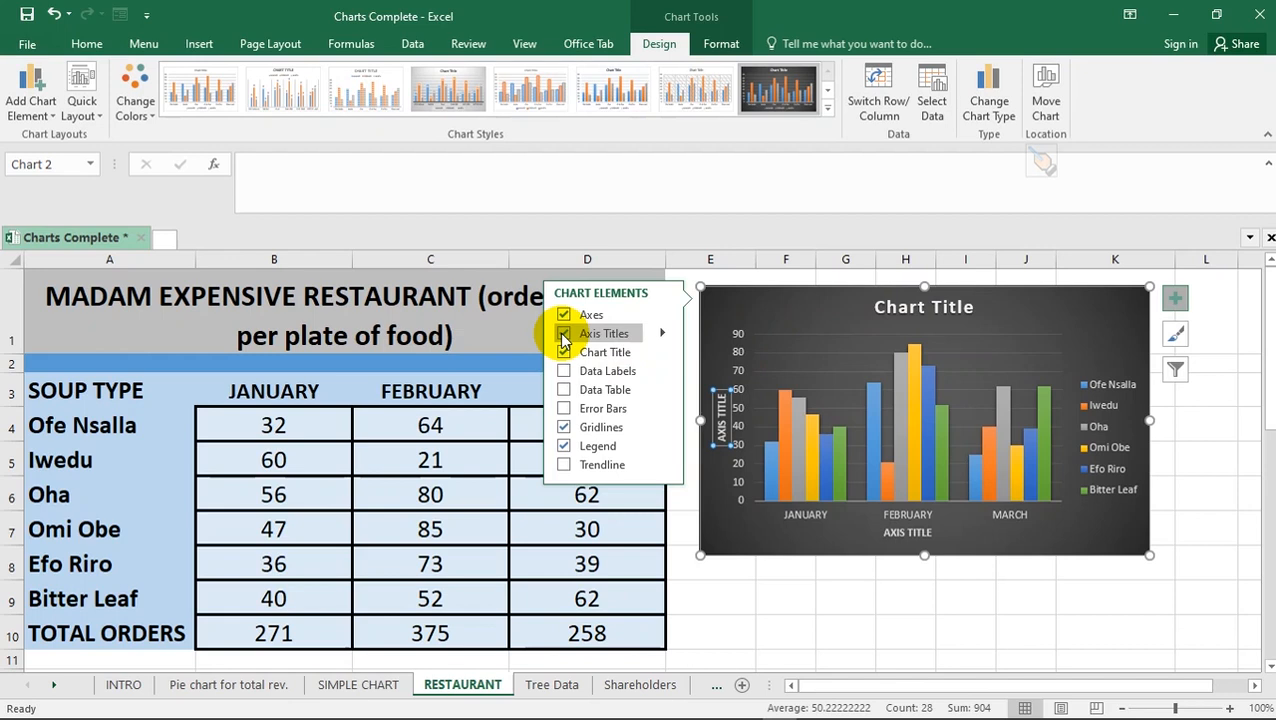
key("Escape")
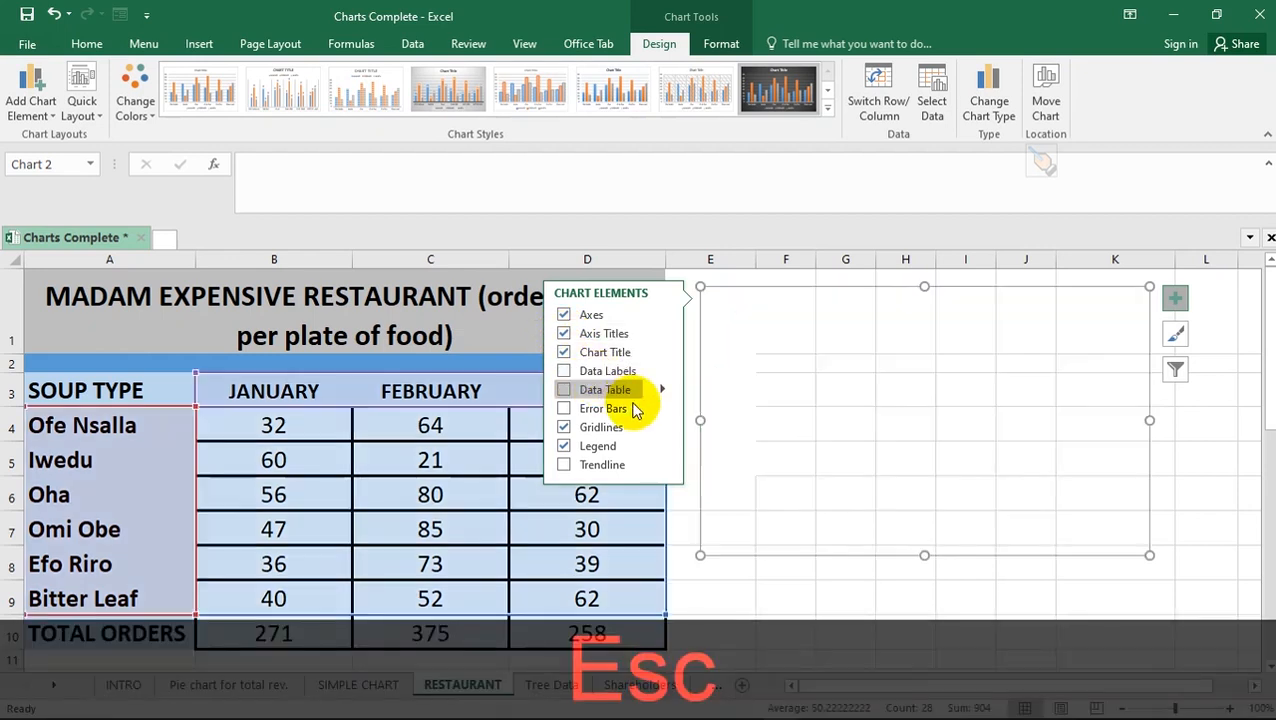
left_click(1175, 297)
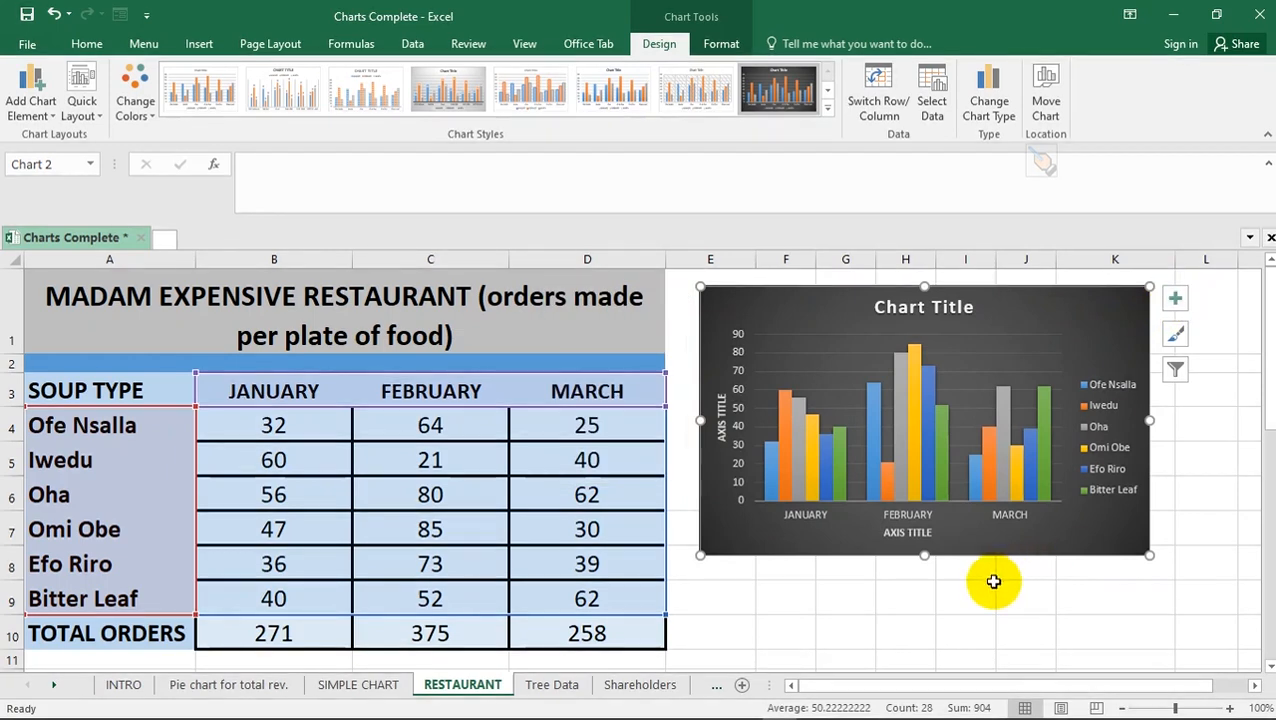
- Undo the chart title and axis title toggles, and select the soup orders range A3:D9
key("ctrl+z")
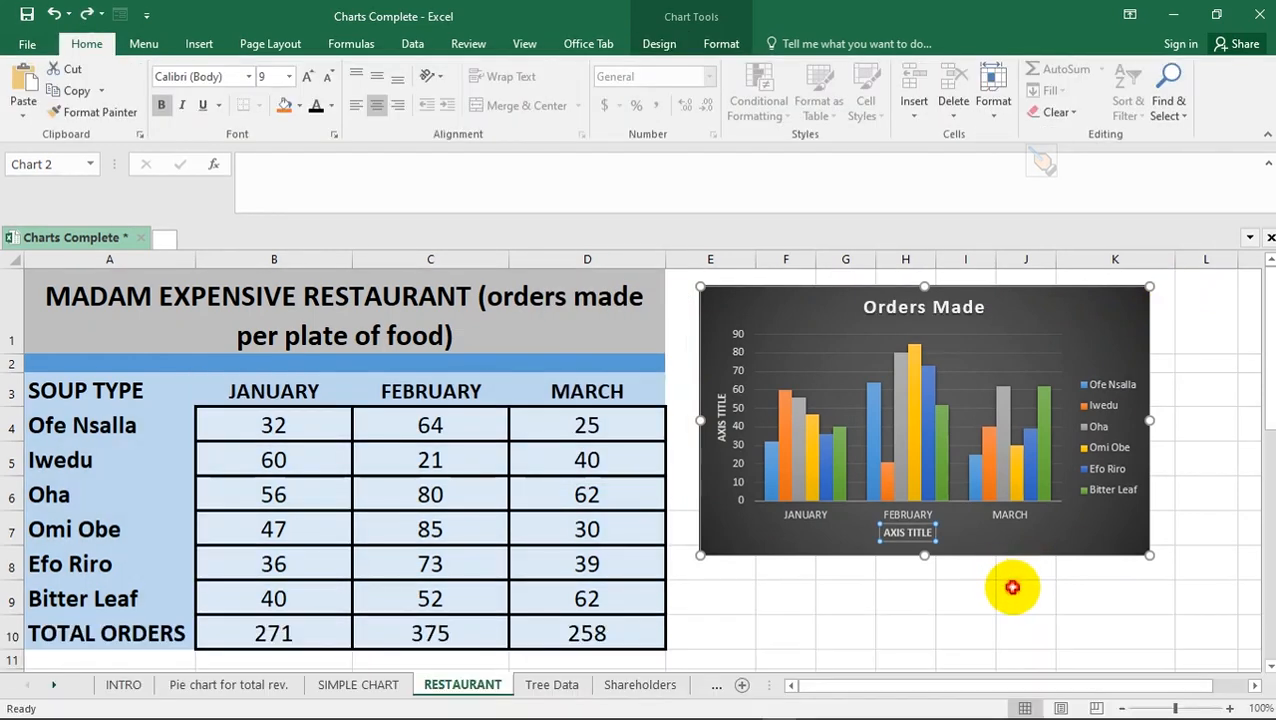
left_click(1012, 587)
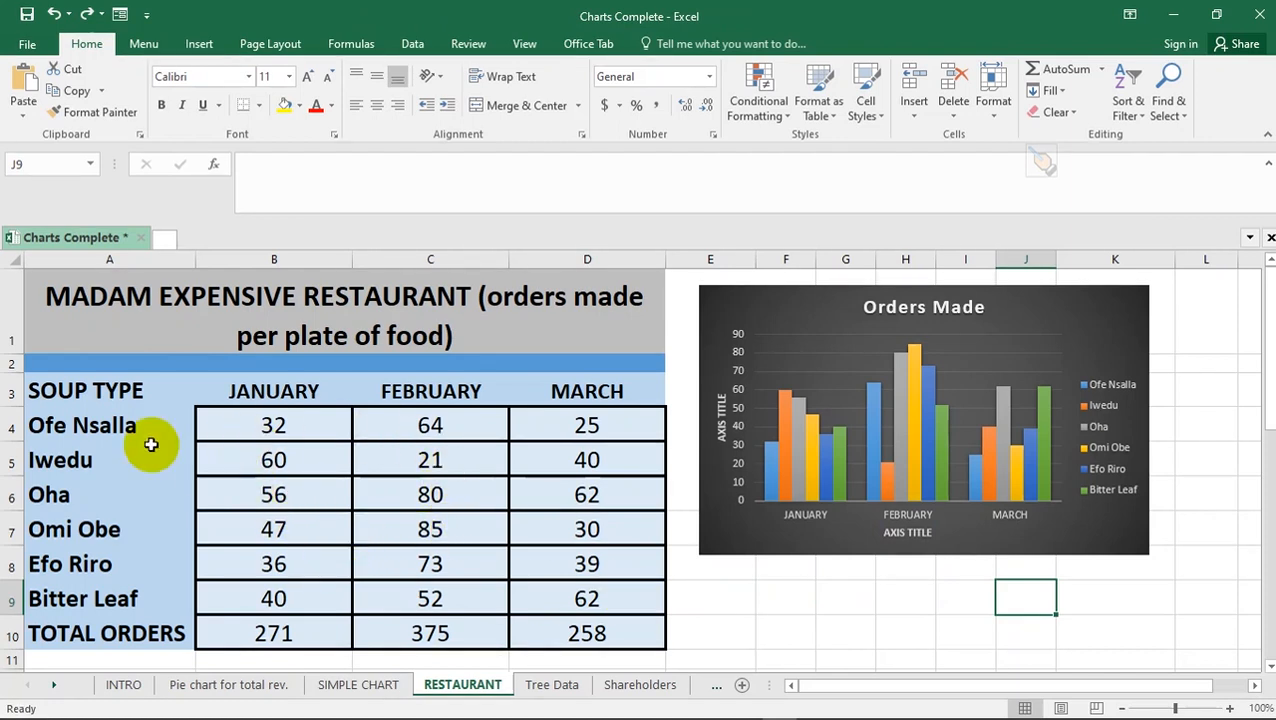
left_click_drag(50, 390, 615, 600)
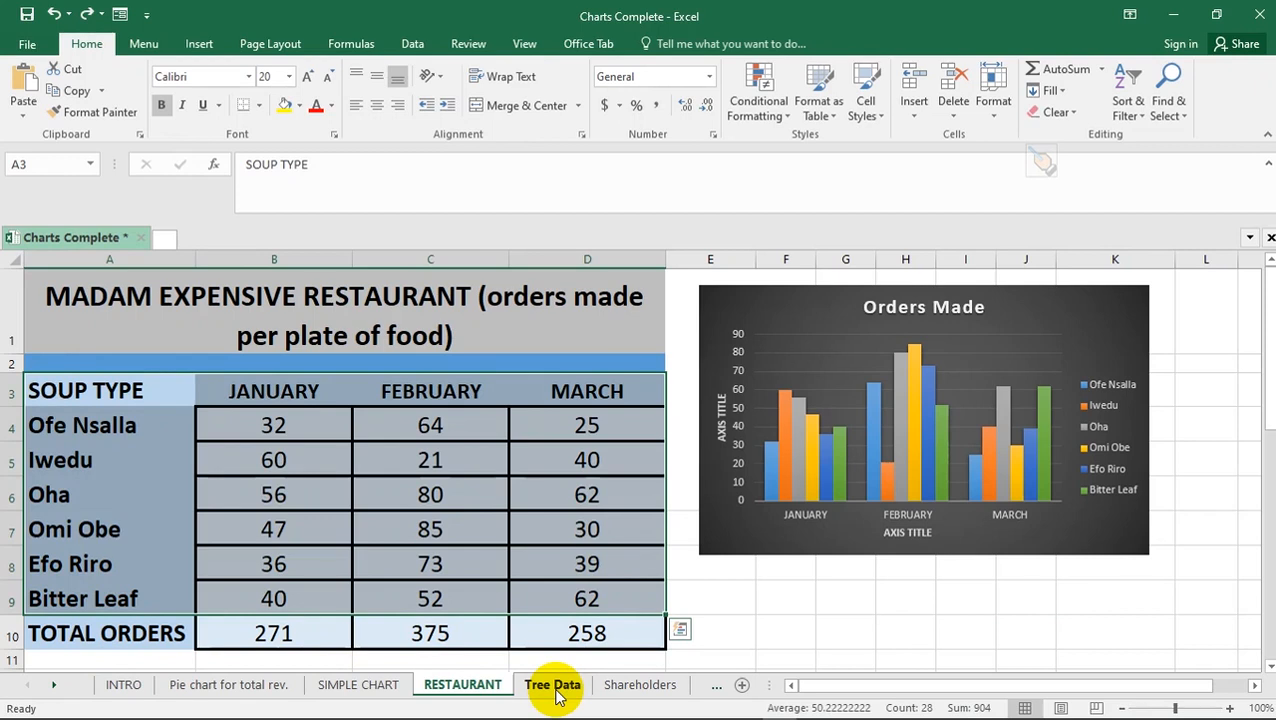
- On the Tree Data sheet, copy the title text "Heights of Trees Seedlings" from cell A1 and leave cell editing by selecting A2
left_click(553, 686)
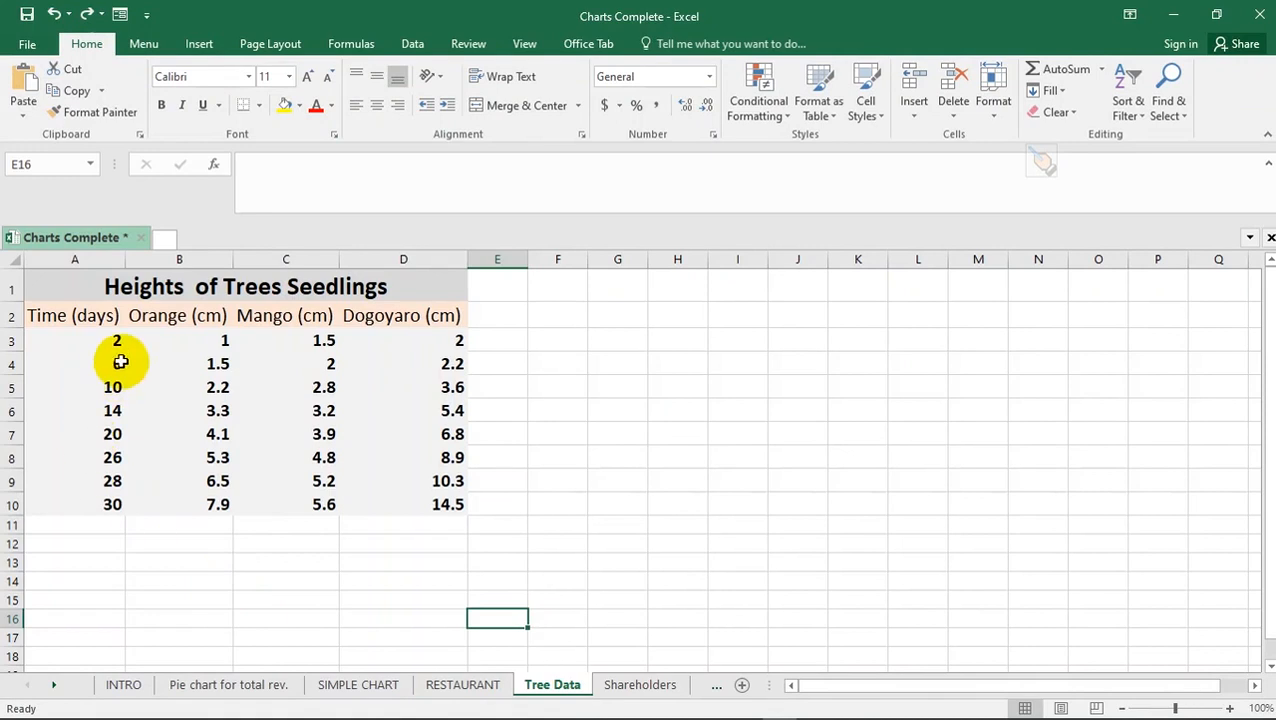
left_click(272, 286)
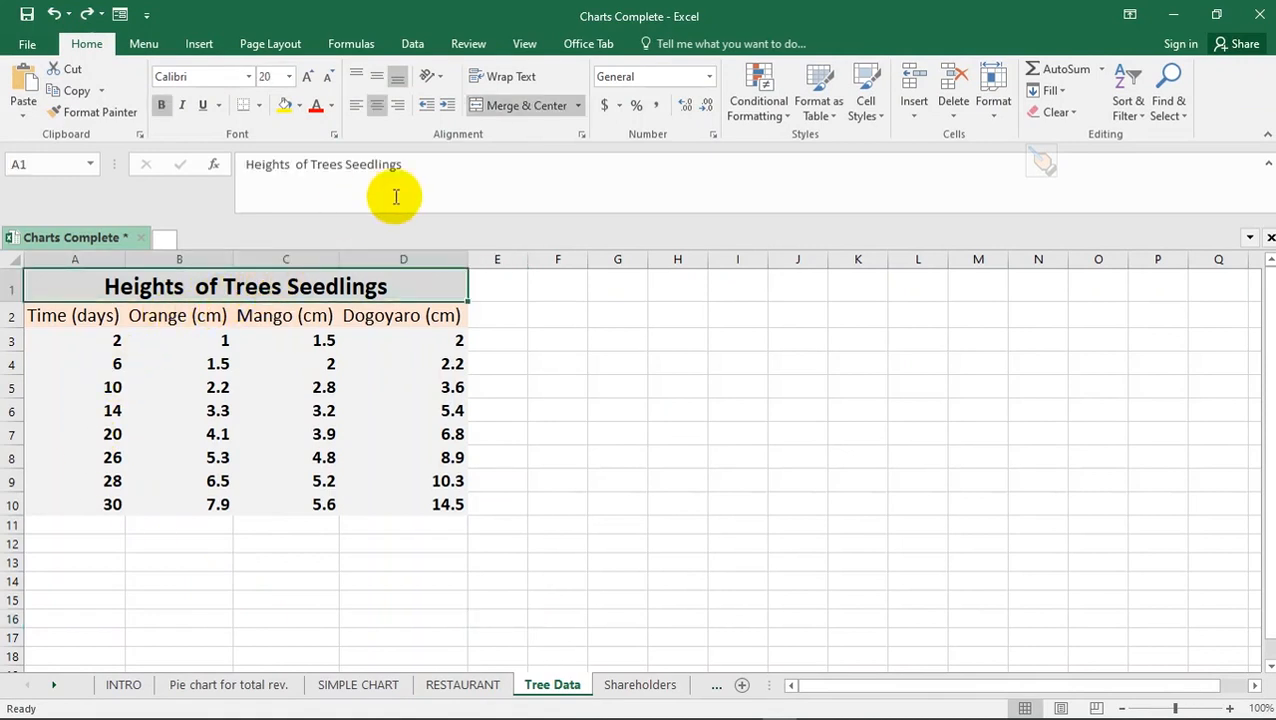
left_click_drag(419, 163, 213, 164)
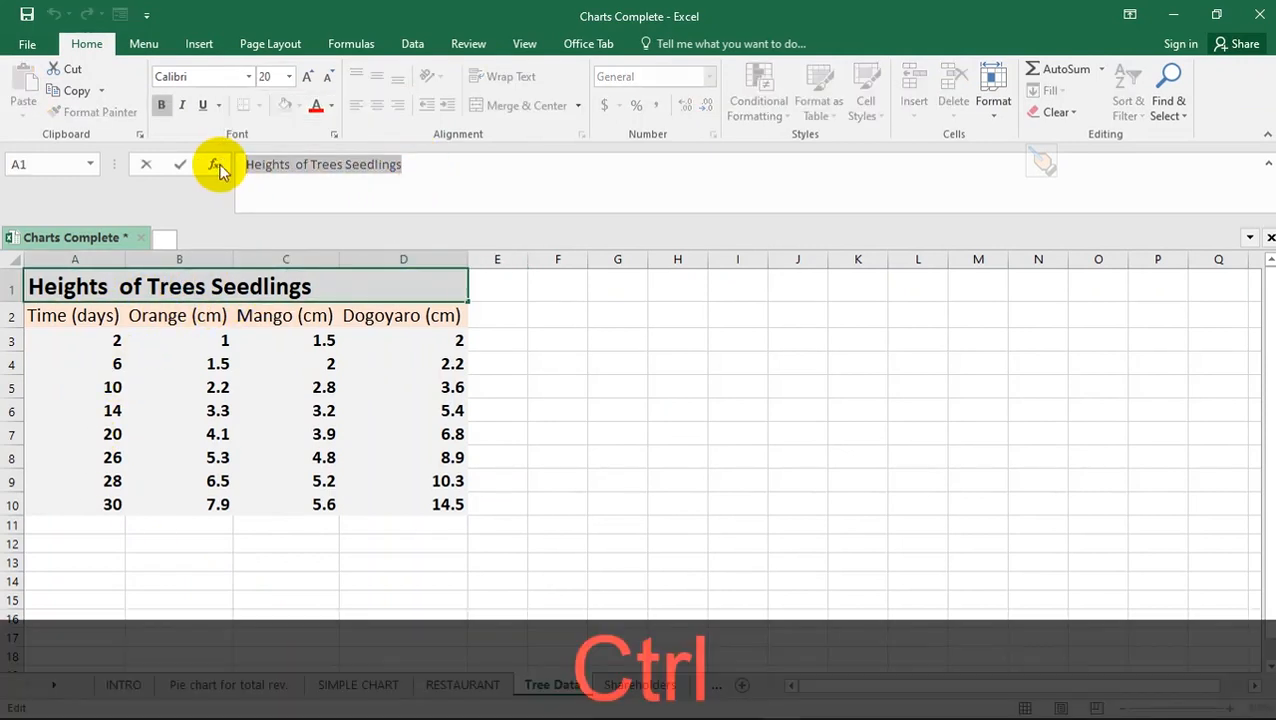
key("ctrl+c")
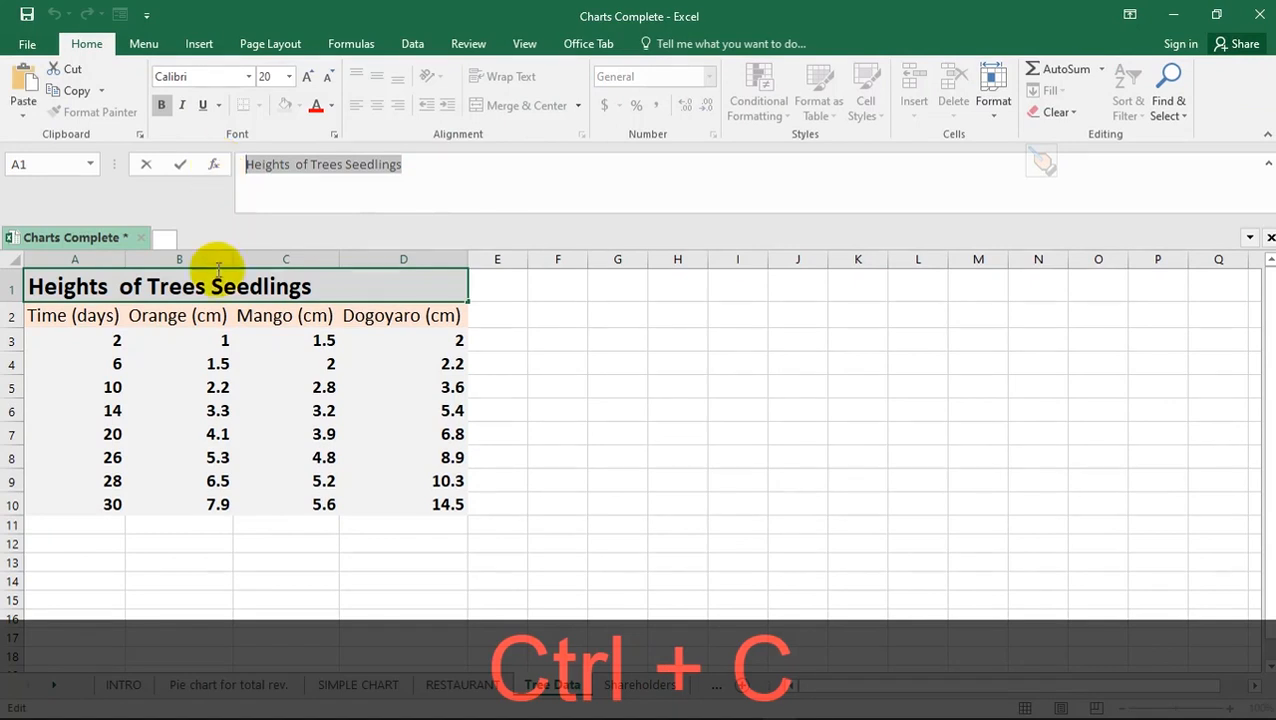
left_click(55, 318)
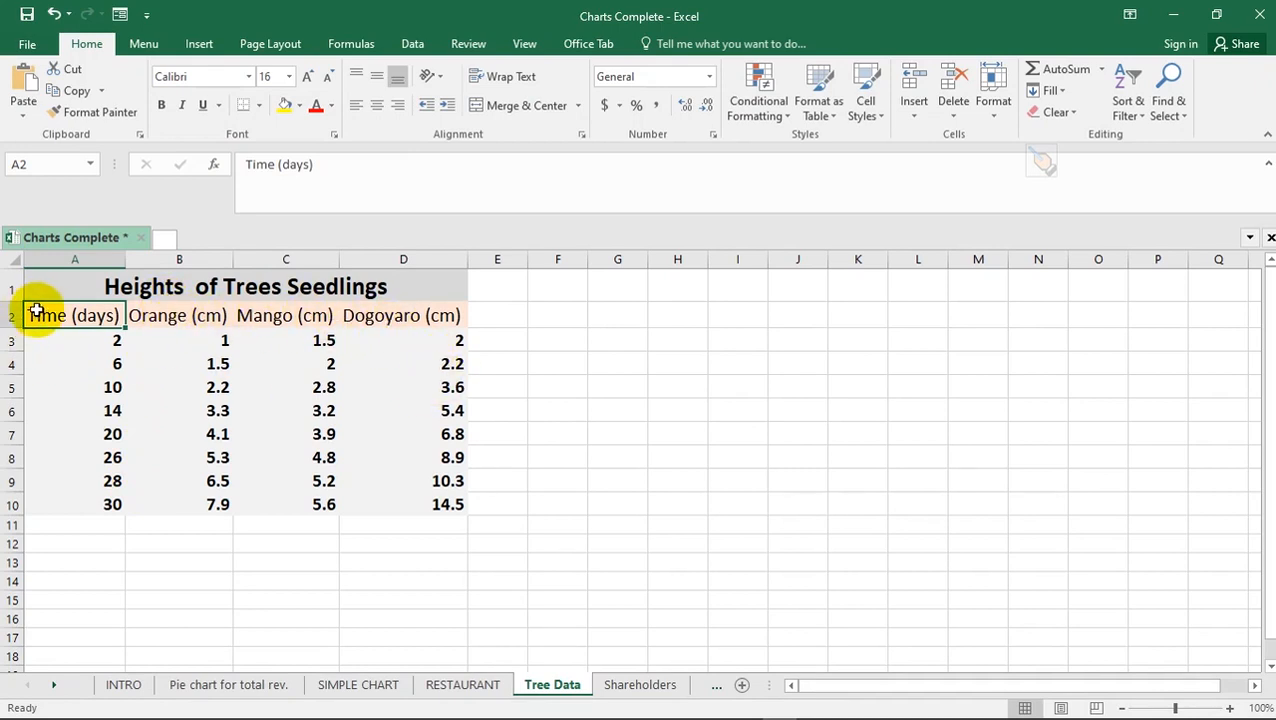
- Insert the recommended clustered column chart from the seedling data in A2:D10 and place it beside the table over columns H to N
left_click_drag(57, 316, 438, 506)
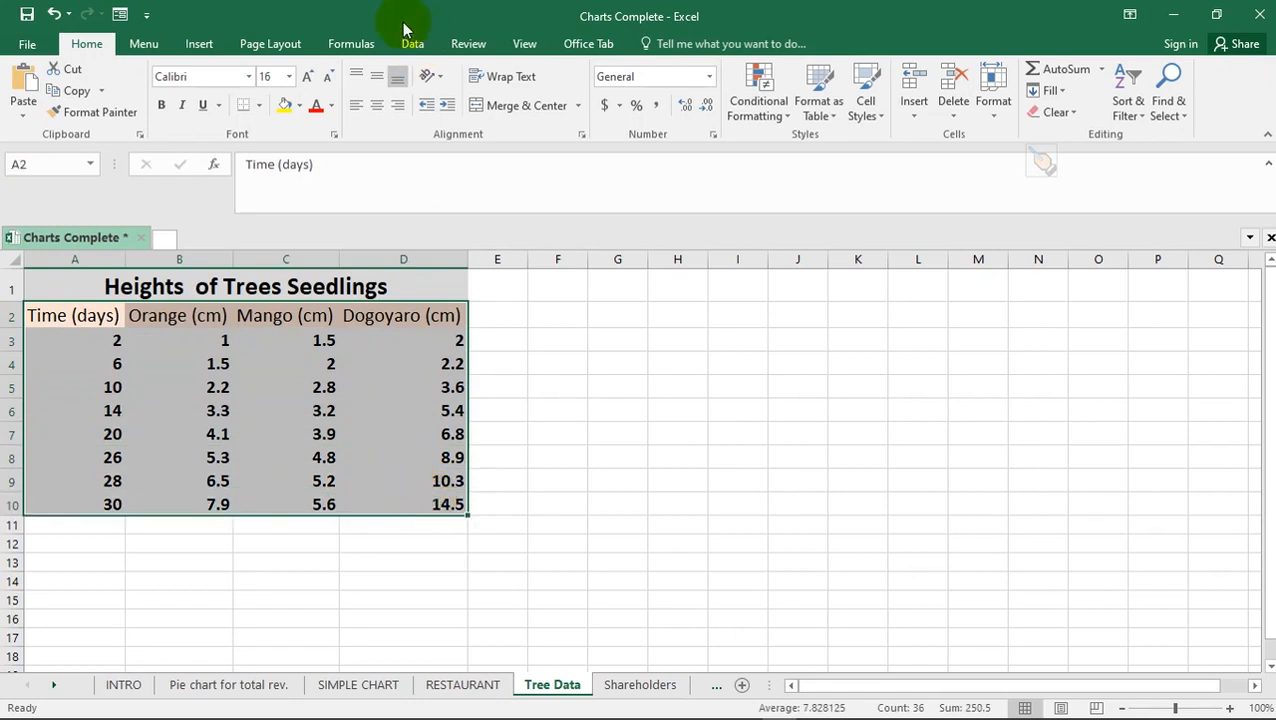
left_click(199, 44)
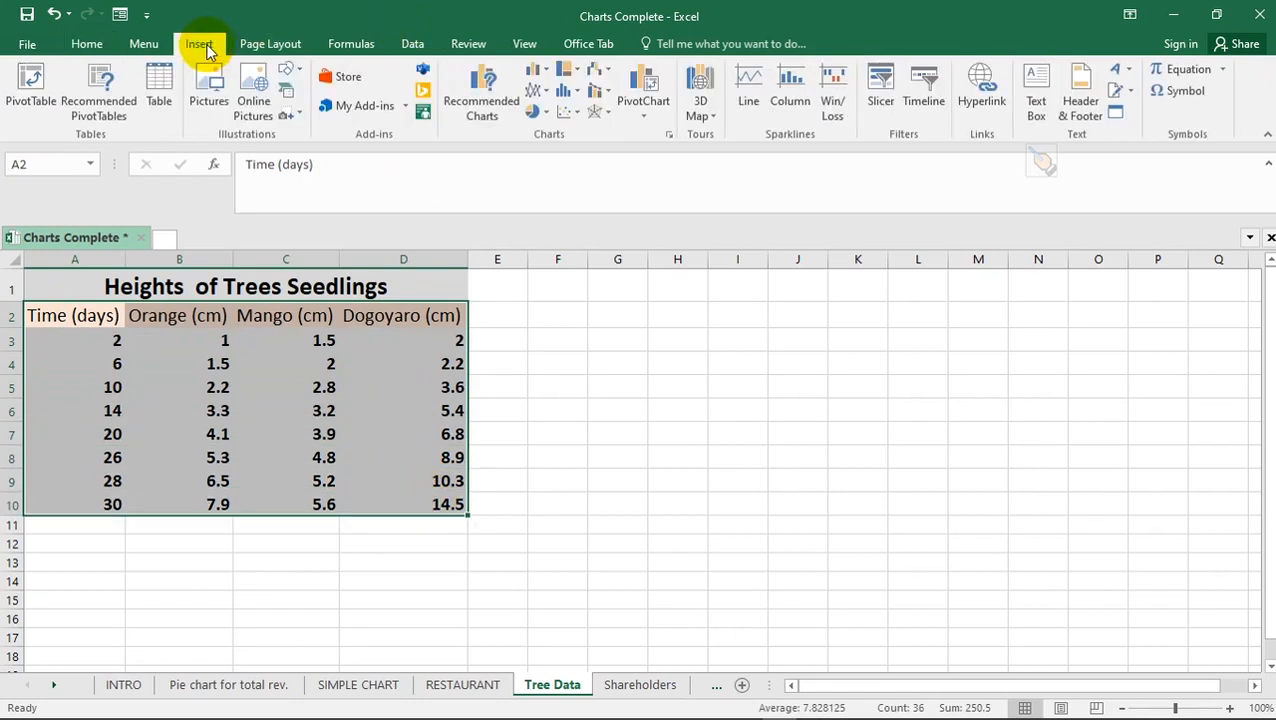
left_click(500, 95)
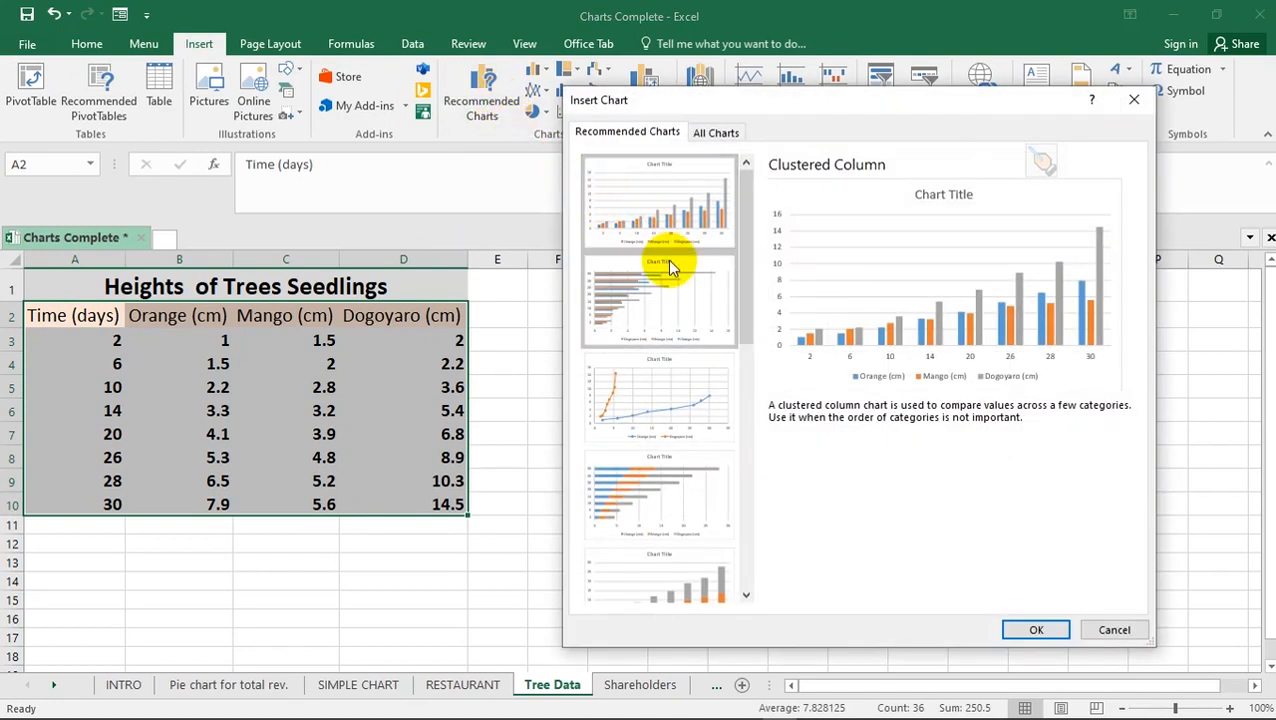
left_click(643, 207)
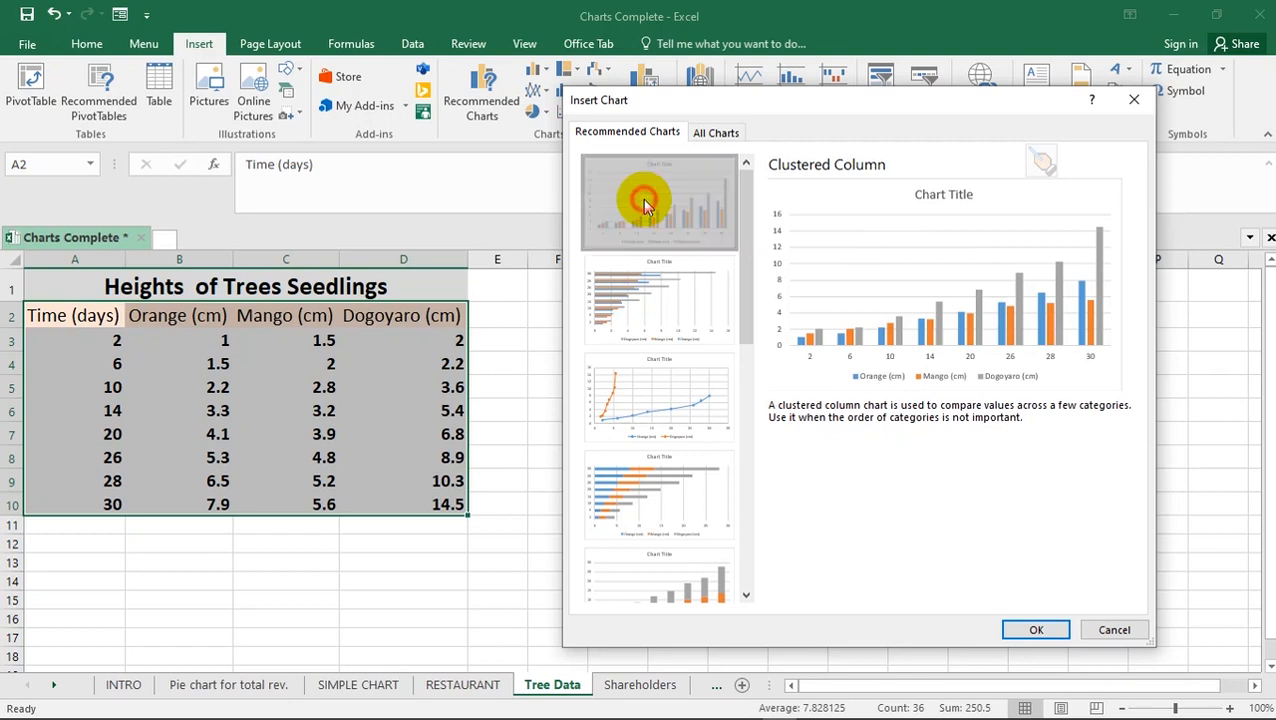
left_click(1032, 632)
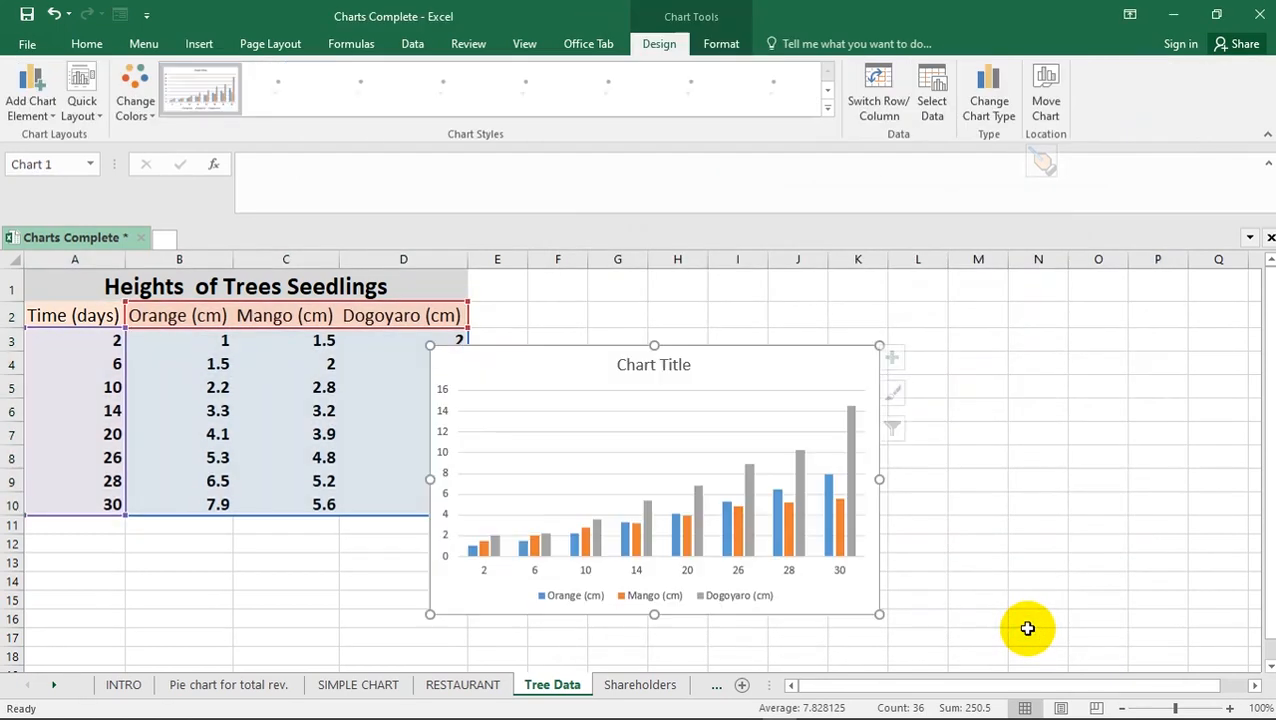
left_click_drag(729, 365, 978, 323)
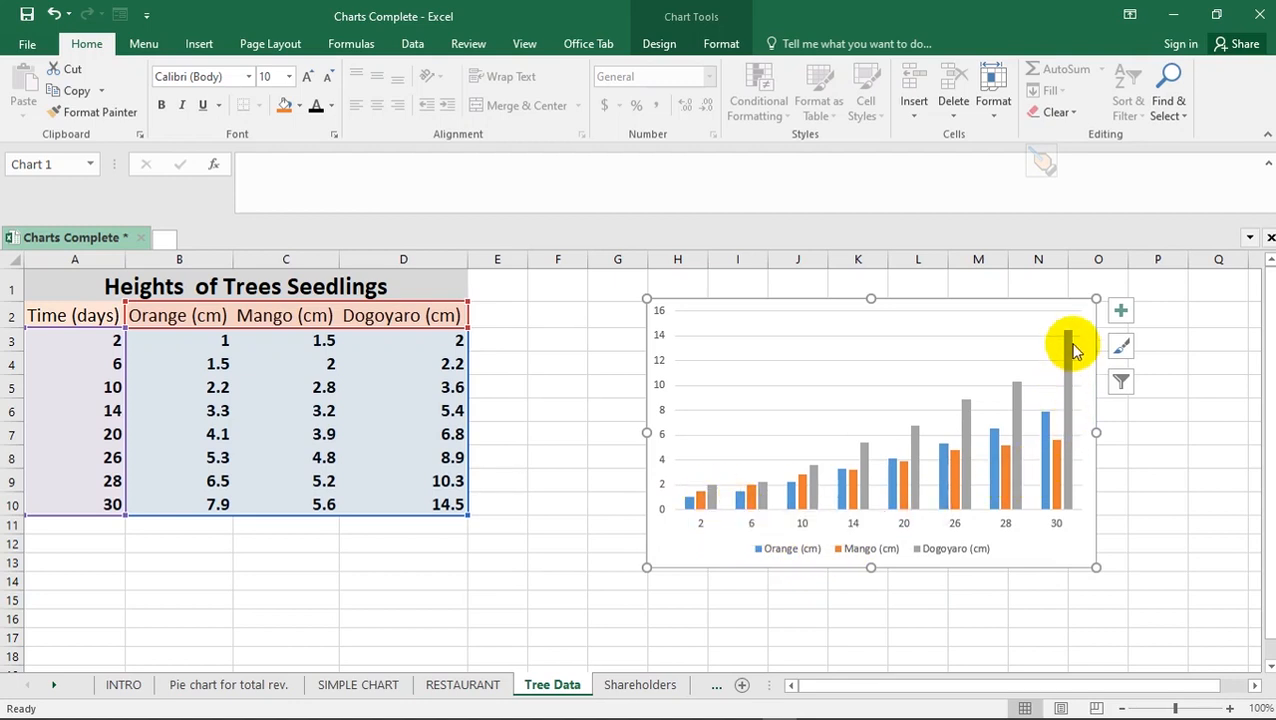
- Apply the dark chart style and the quick layout with a chart title, both axis titles and the legend beside the plot
mouse_move(1072, 350)
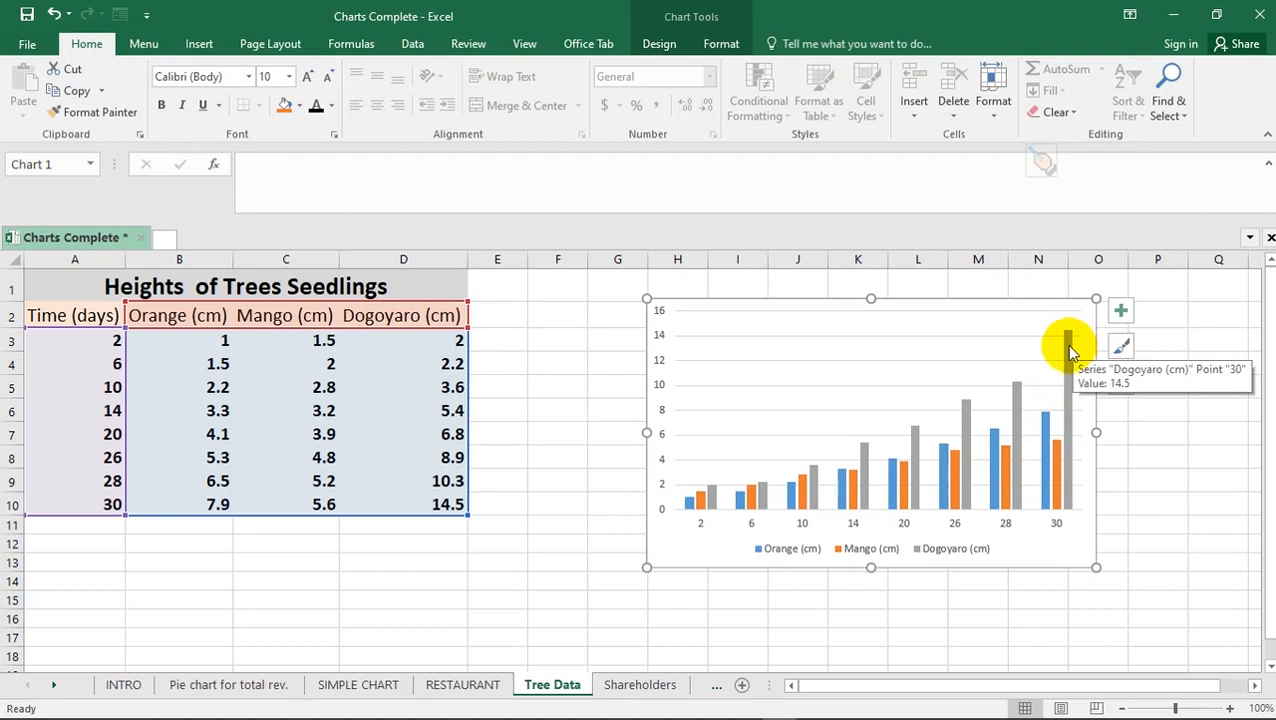
double_click(743, 310)
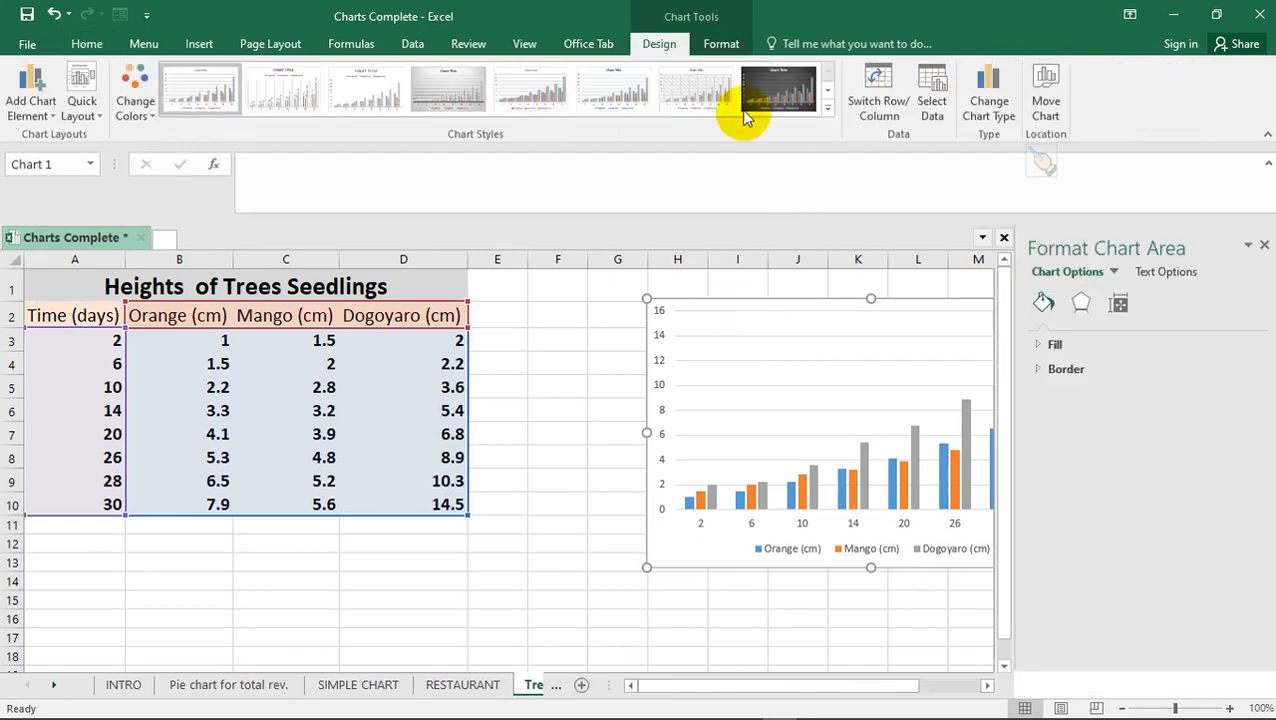
left_click(772, 88)
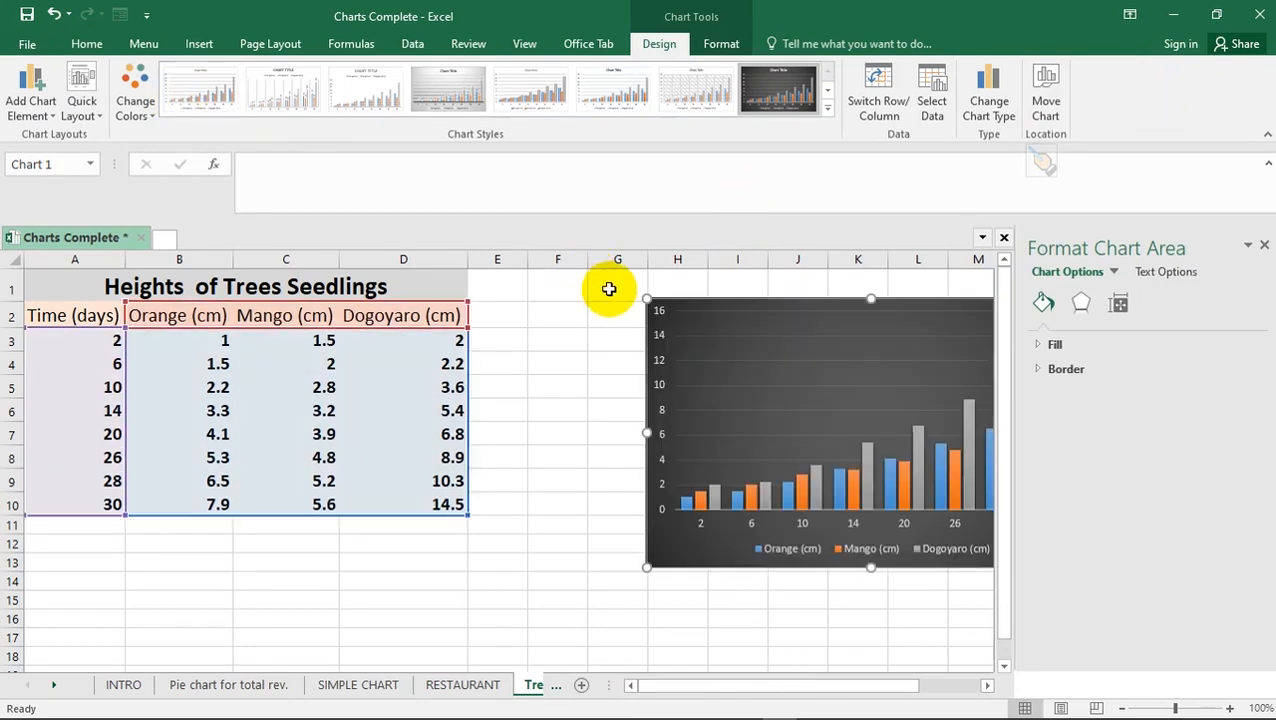
left_click(88, 113)
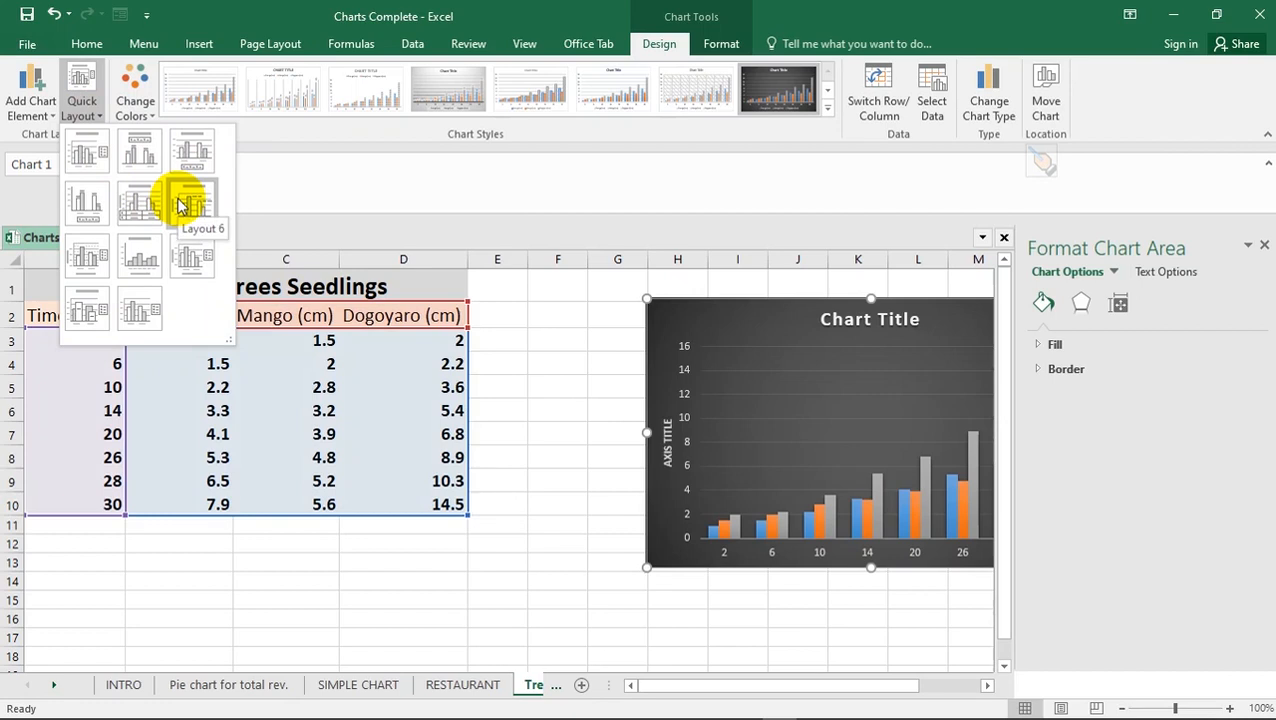
left_click(194, 256)
- Replace the chart title with "Heights of Trees Seedlings" and close the chart formatting options
left_click(843, 320)
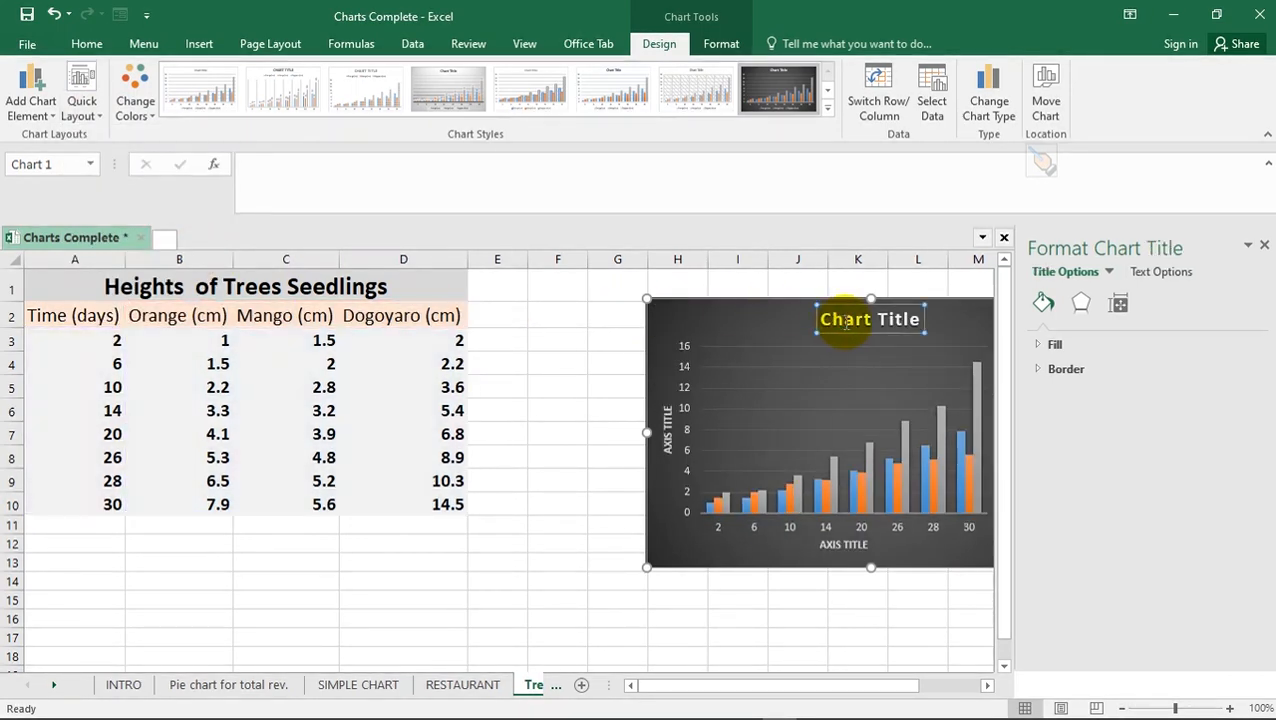
triple_click(845, 320)
type("Heights  of Trees Seedlings")
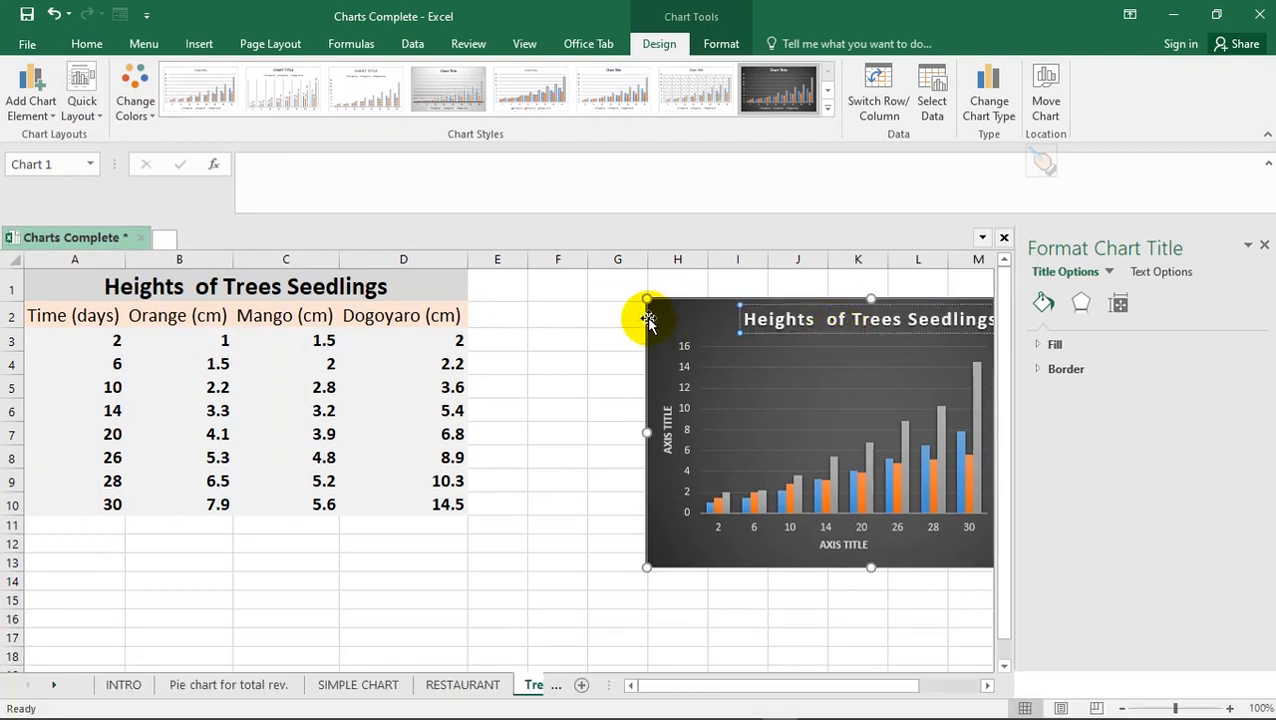
left_click(687, 316)
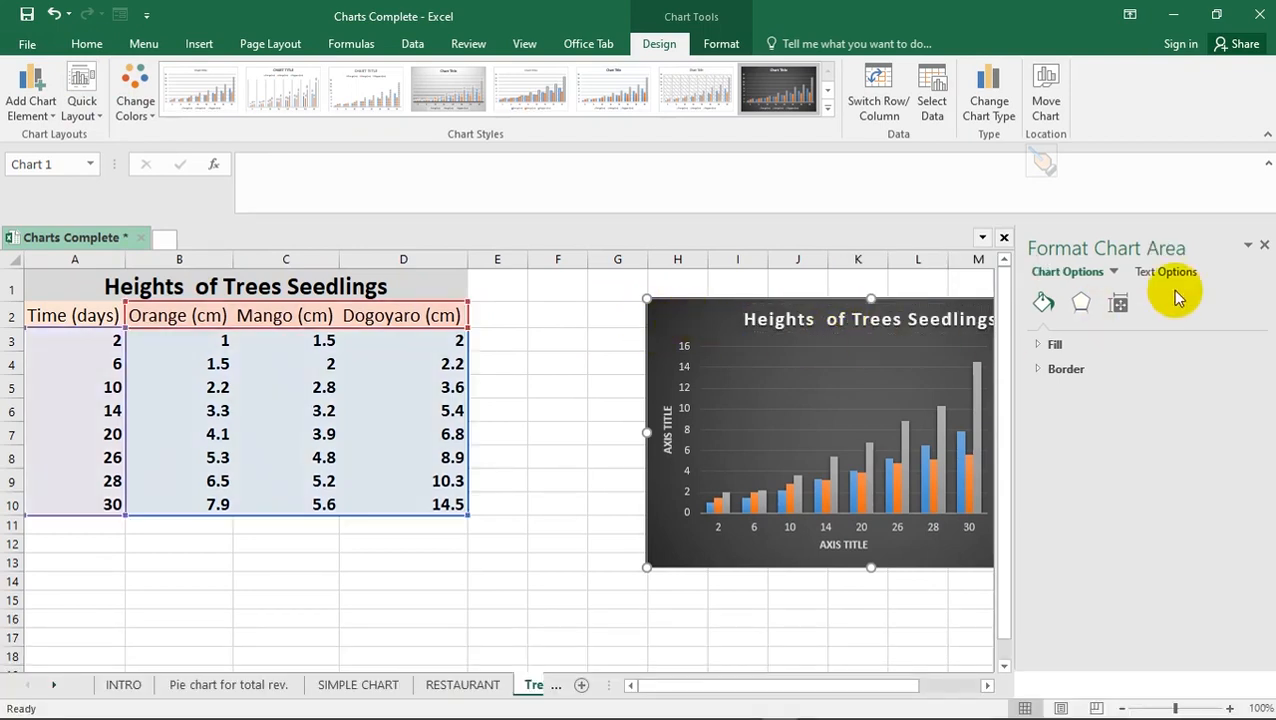
left_click(1264, 246)
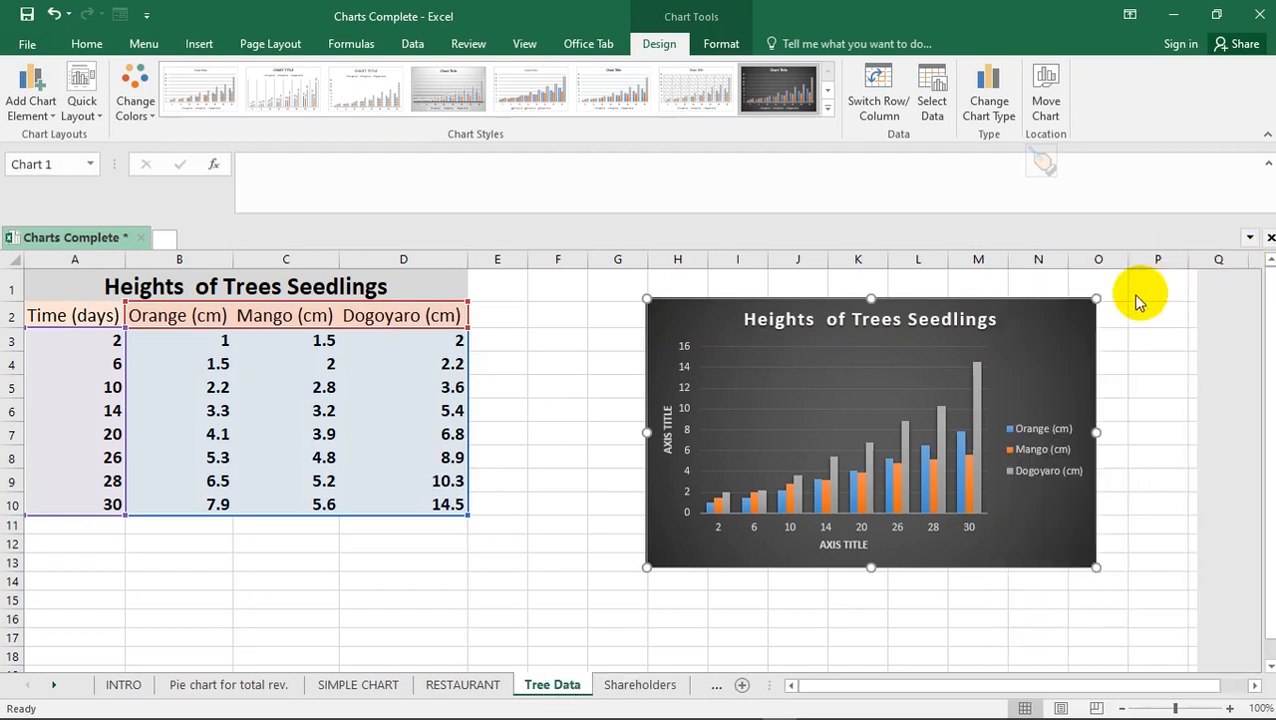
- Move the seedling chart to a new sheet named "Heights of Trees Seedlings"
right_click(1051, 318)
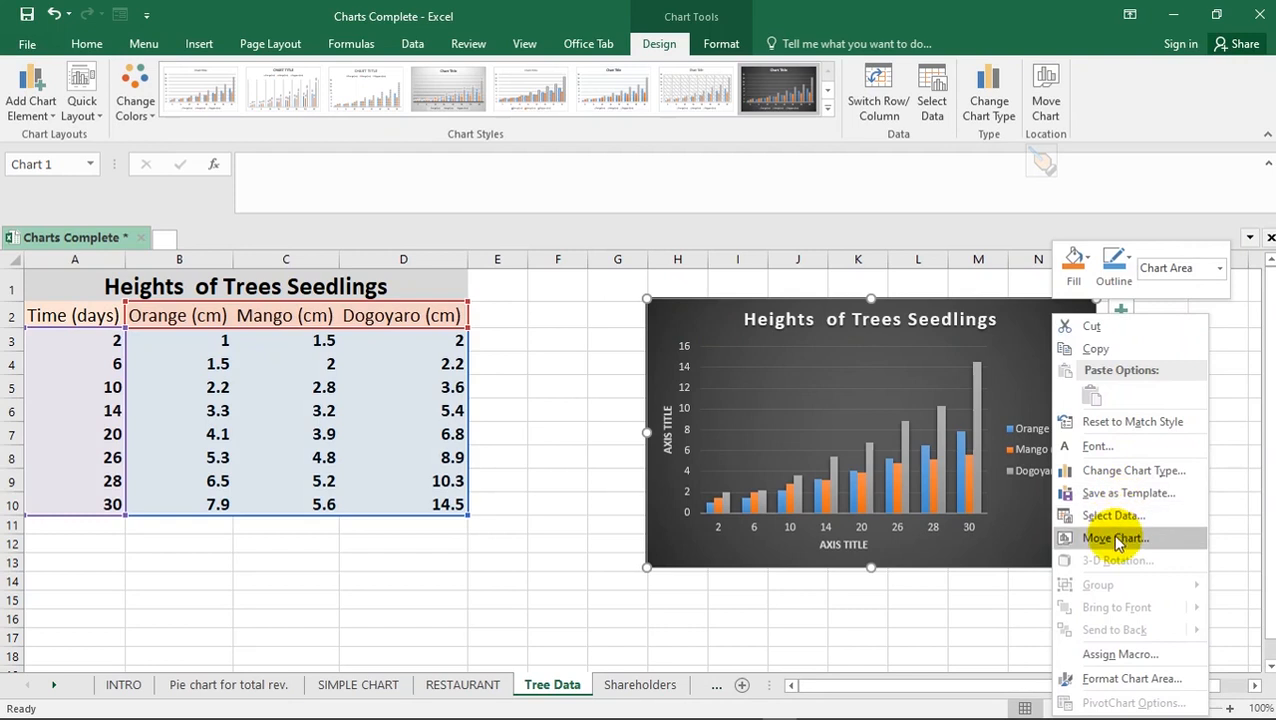
left_click(1116, 538)
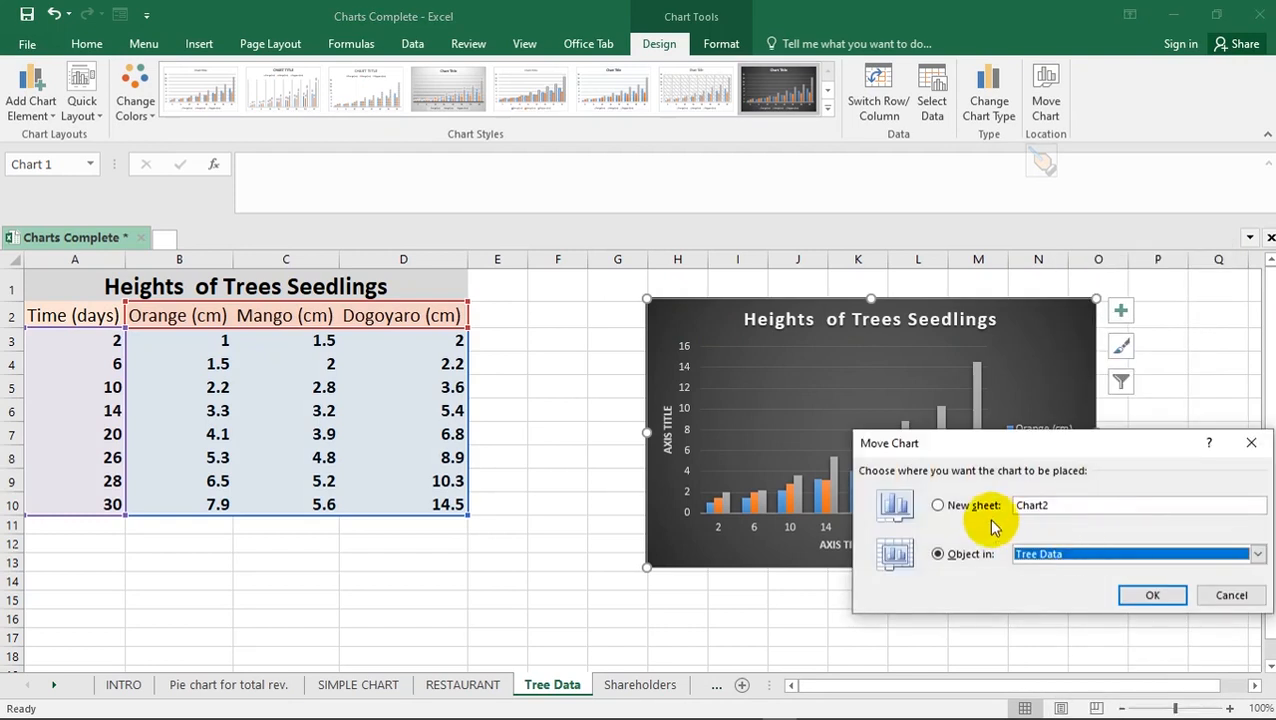
left_click(936, 505)
type("Heights  of Trees Seedlings")
left_click(1141, 595)
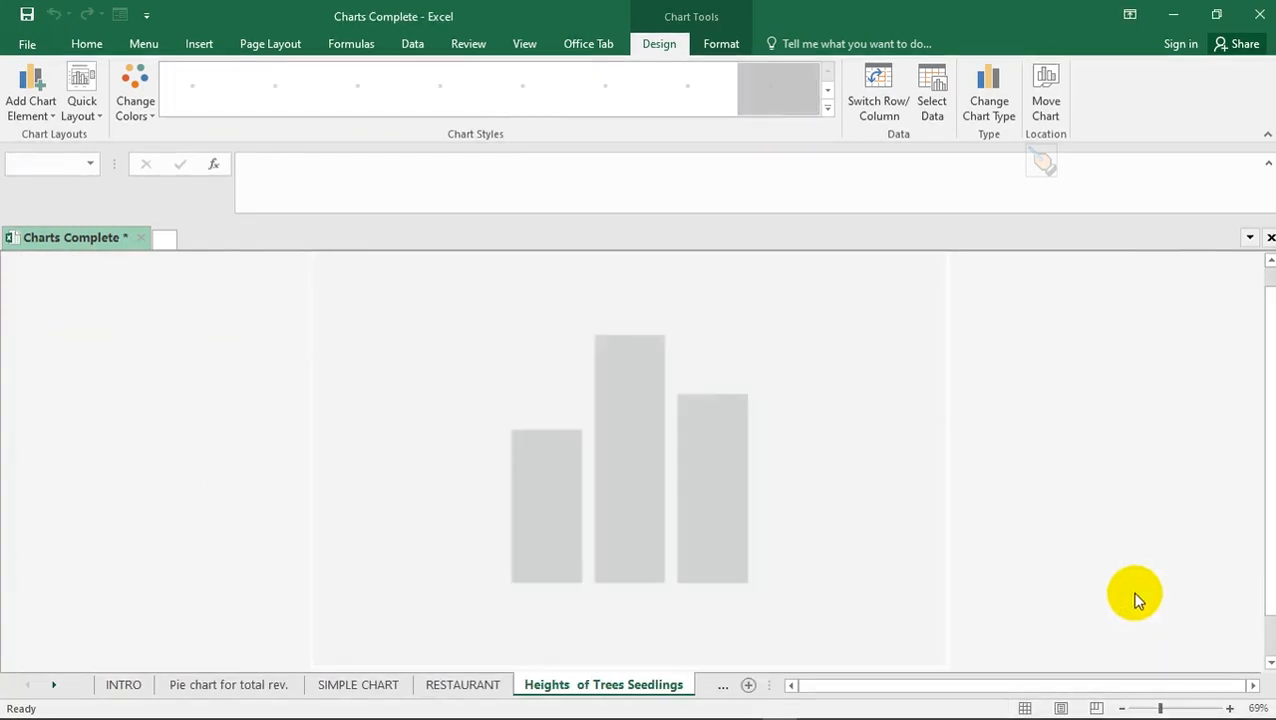